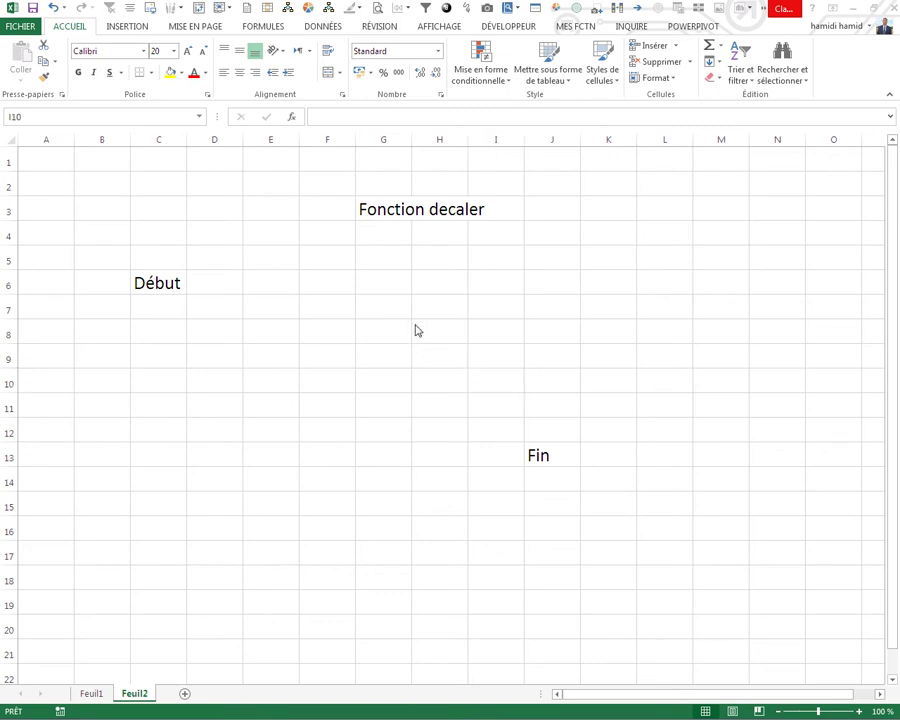
- Enter =DECALER(C6;7;7) in I7 so it returns Fin from seven rows and columns below Début
click(502, 306)
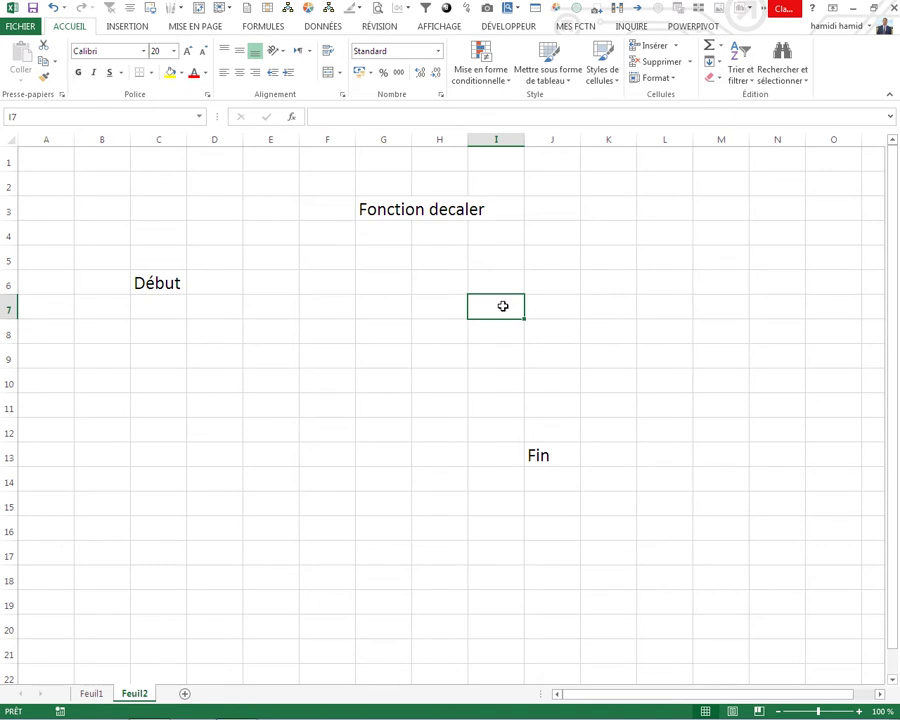
text(+DE)
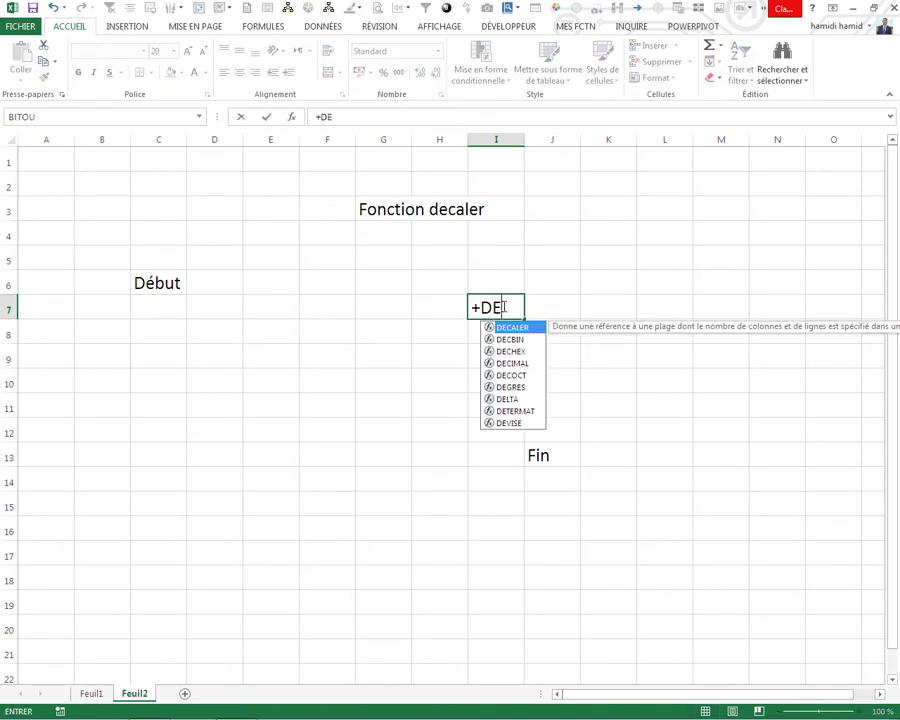
key(BackSpace)
key(BackSpace)
key(BackSpace)
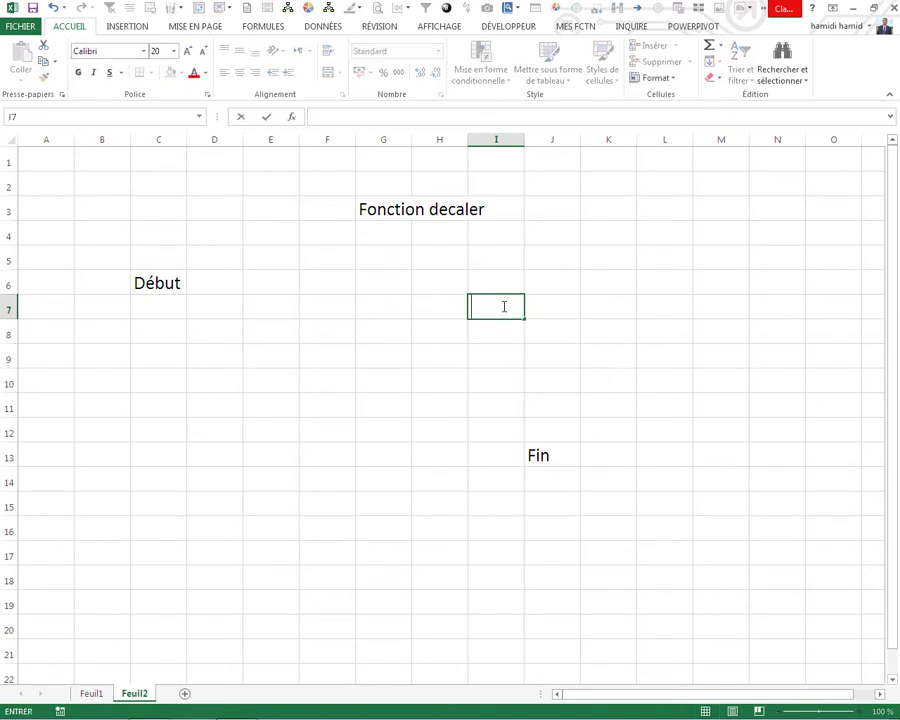
text(=d)
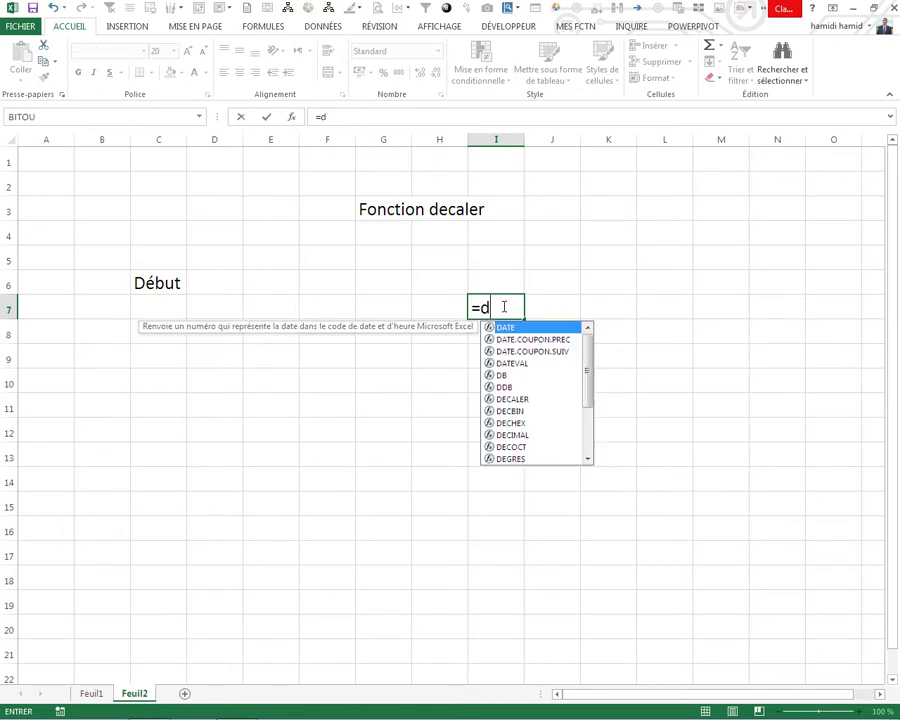
text(ec)
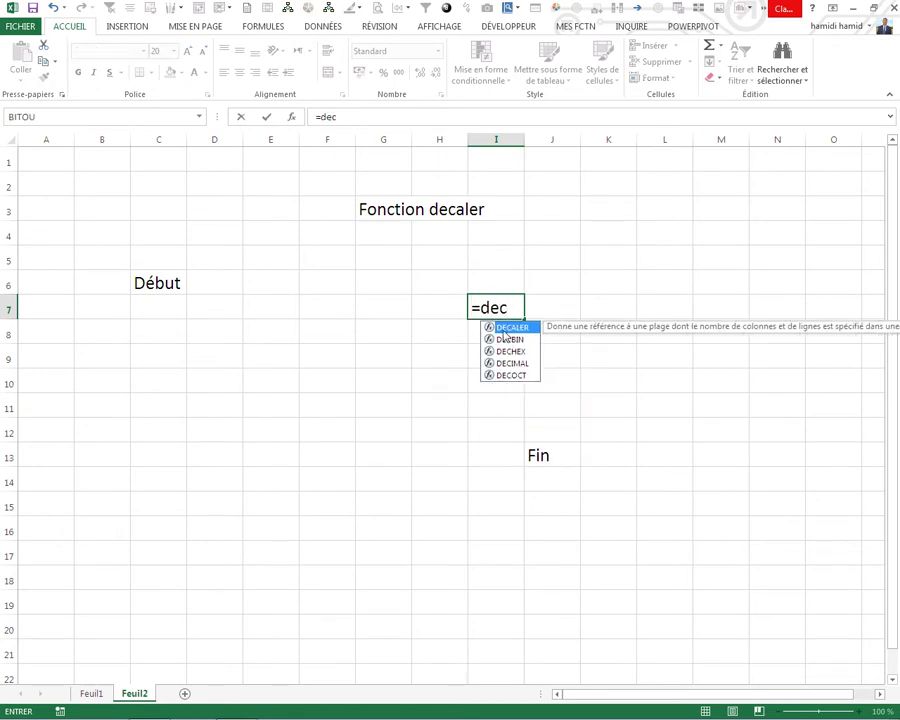
double_click(504, 329)
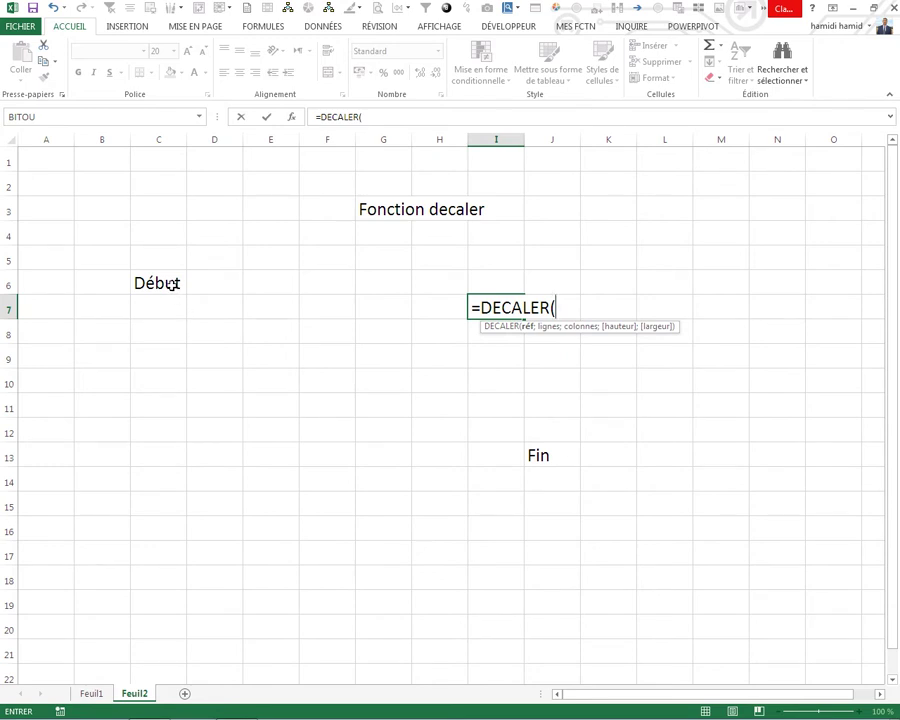
click(173, 285)
text(;)
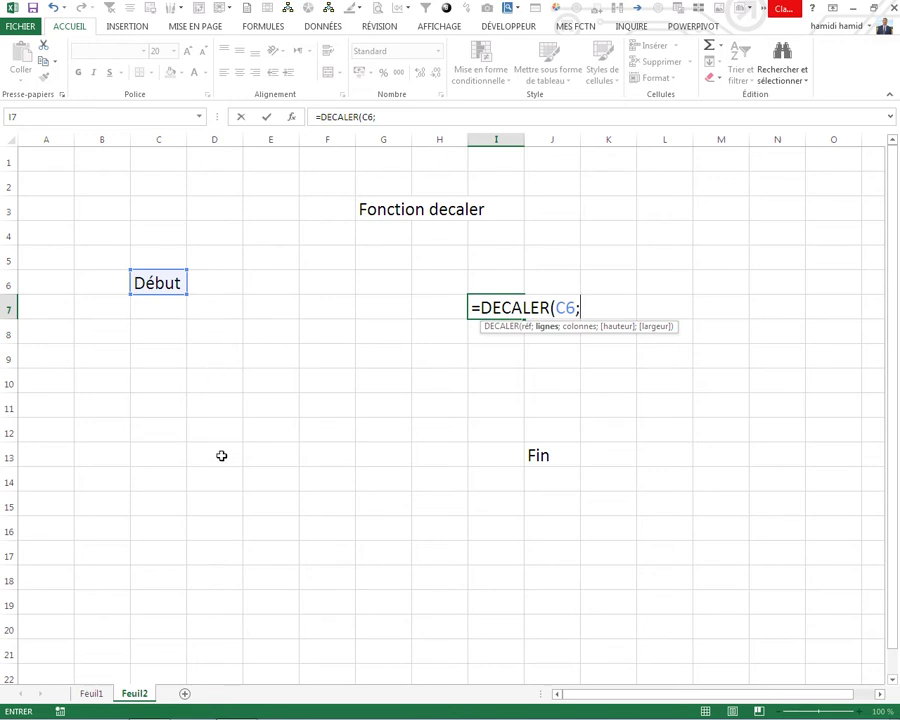
text(7;7)
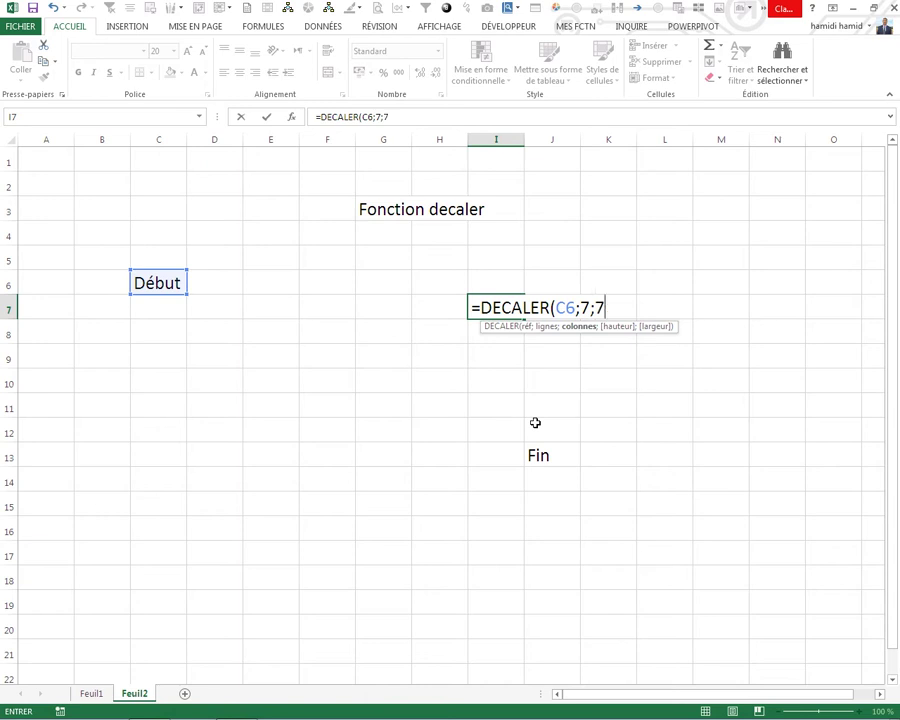
key(Return)
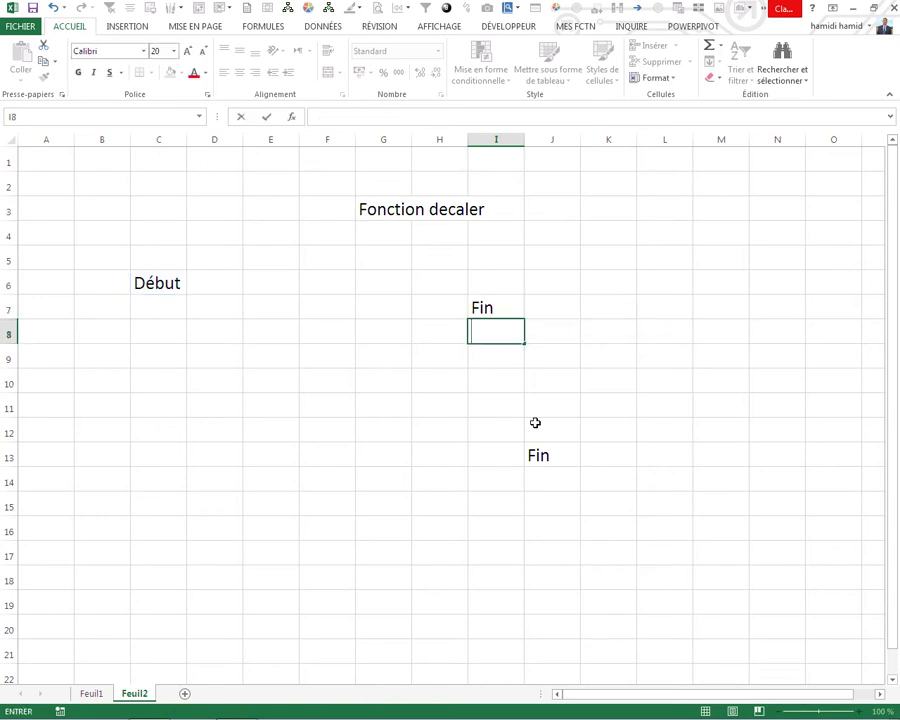
- Replace Fin in J13 with oui
key(Down)
key(Down)
key(Right)
key(Right)
click(504, 309)
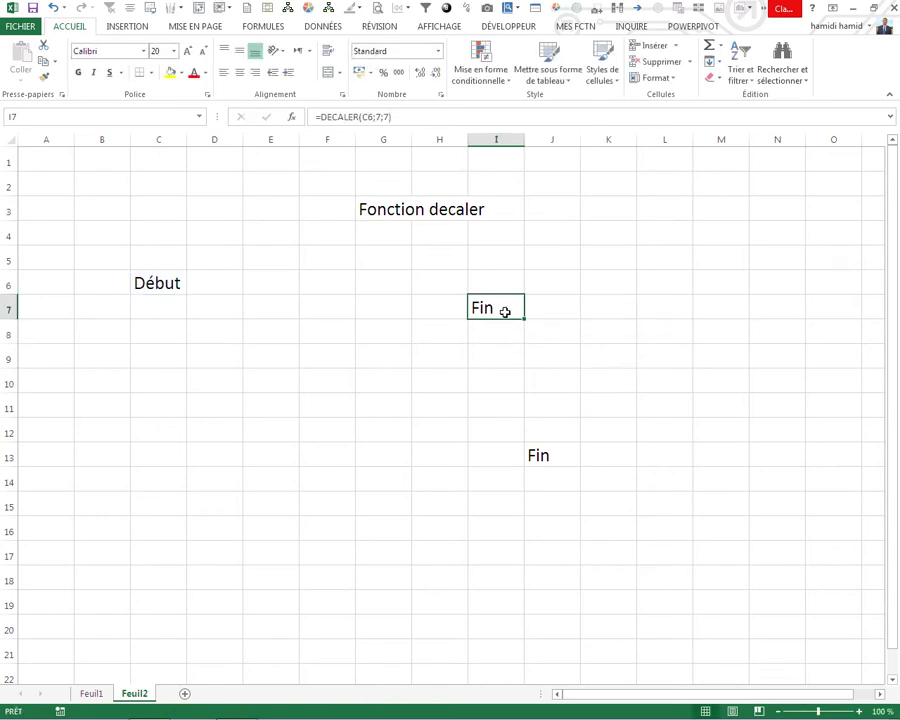
click(565, 461)
text(oui)
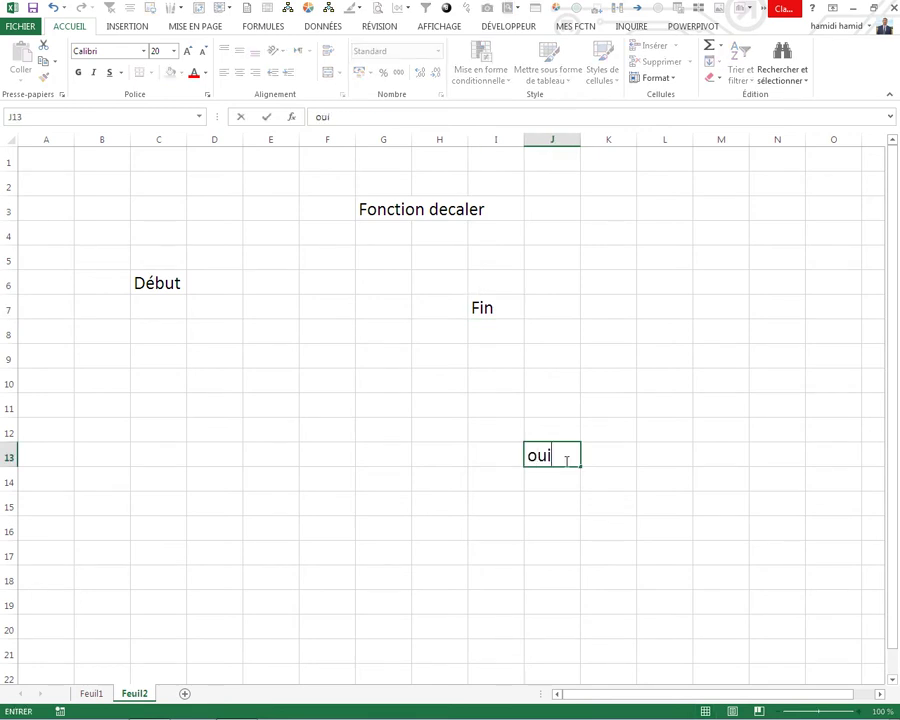
key(Return)
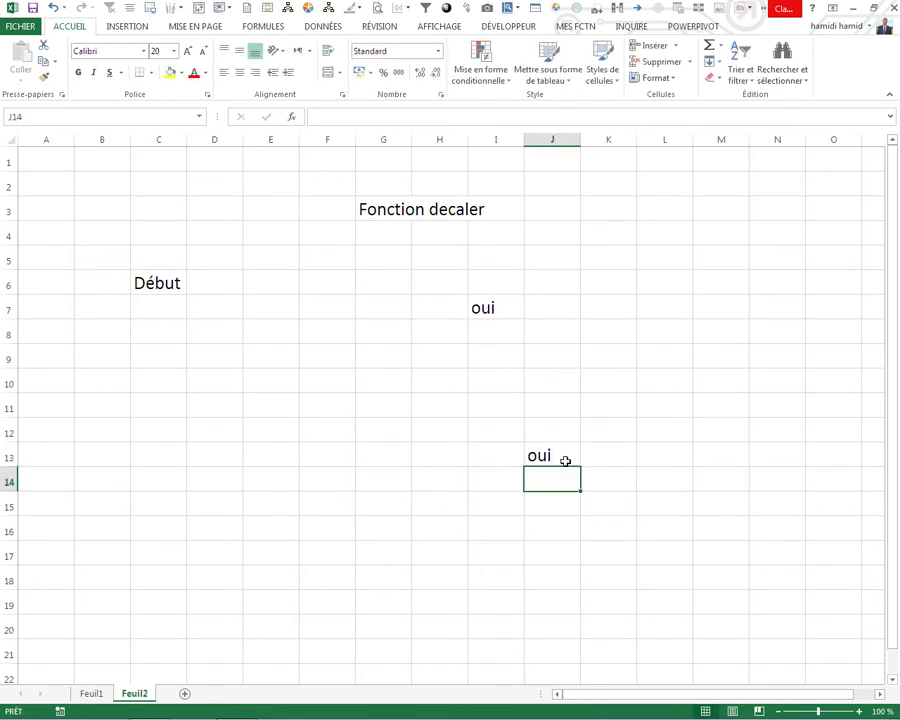
- Inspect I7's DECALER formula, now returning oui, without changing it
click(472, 306)
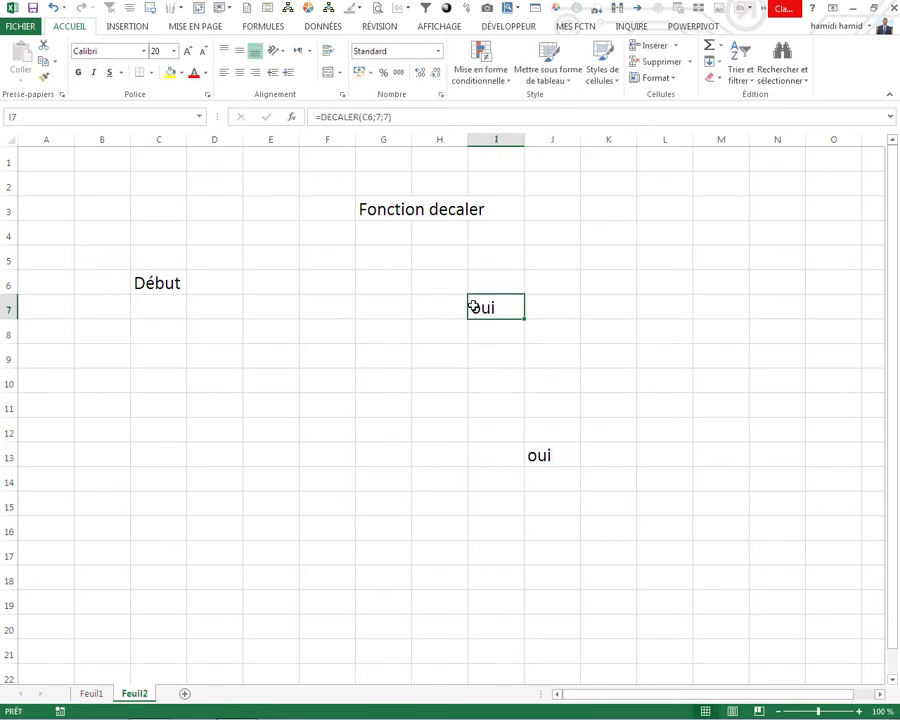
click(398, 118)
drag(398, 118, 314, 118)
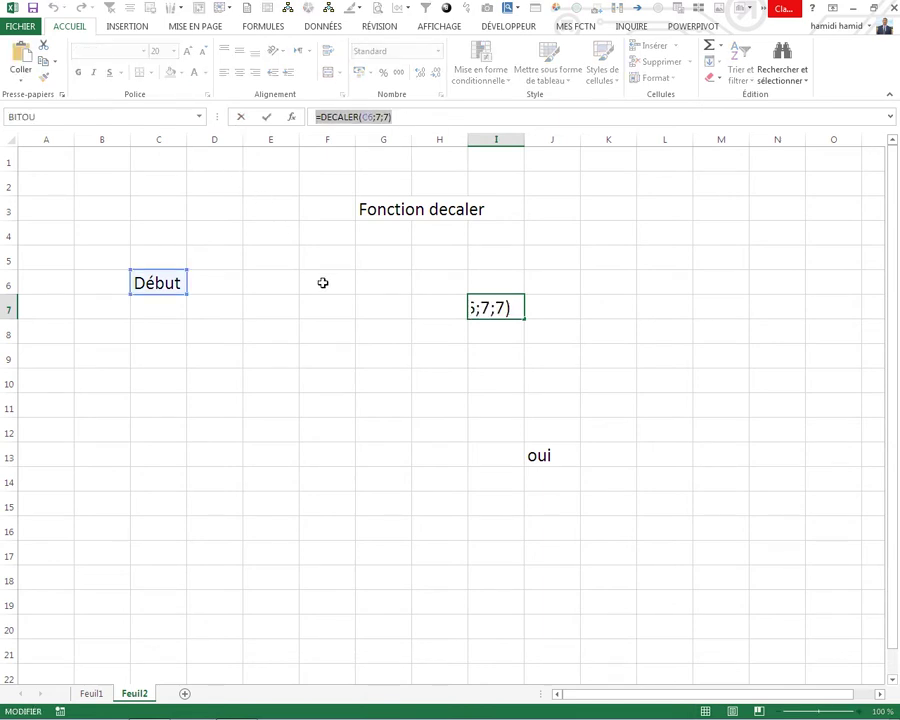
key(Escape)
click(515, 381)
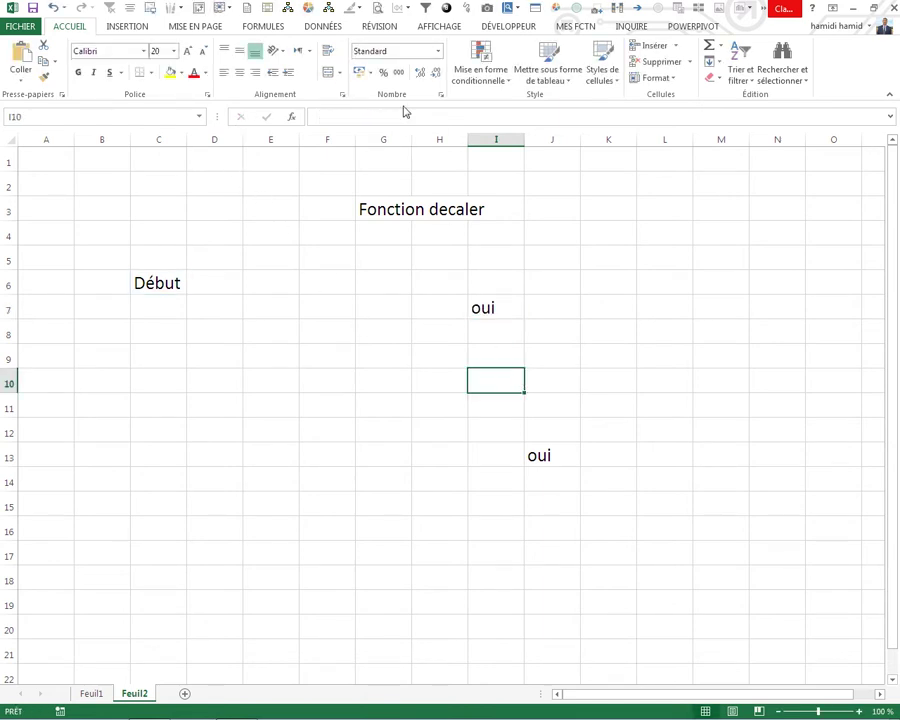
- Add the name oui referring to =DECALER(C6;7;7) through the Name Manager
click(263, 27)
click(352, 74)
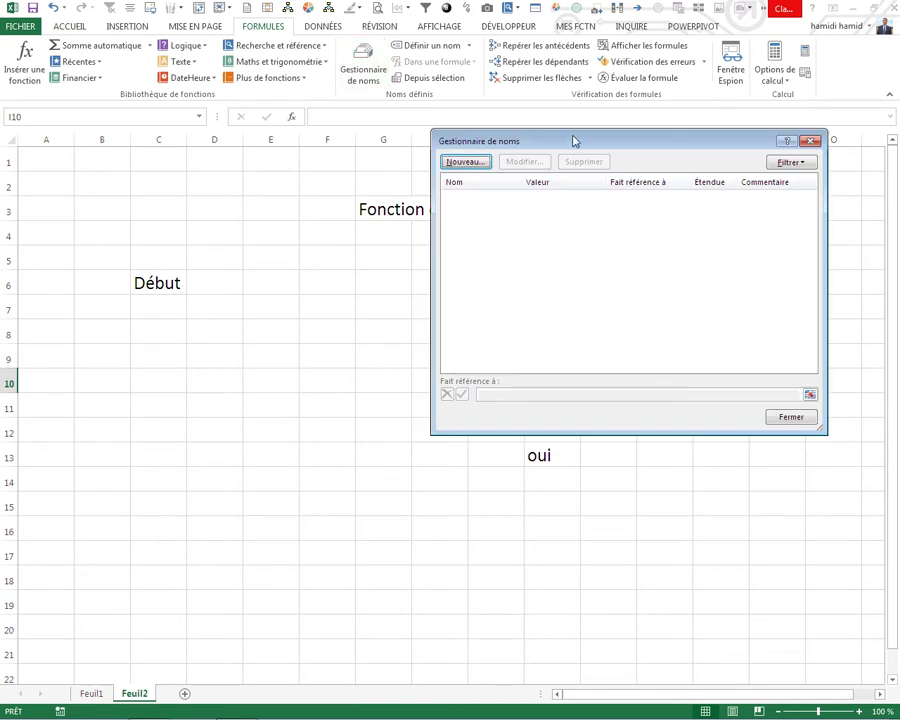
drag(573, 140, 628, 215)
click(530, 238)
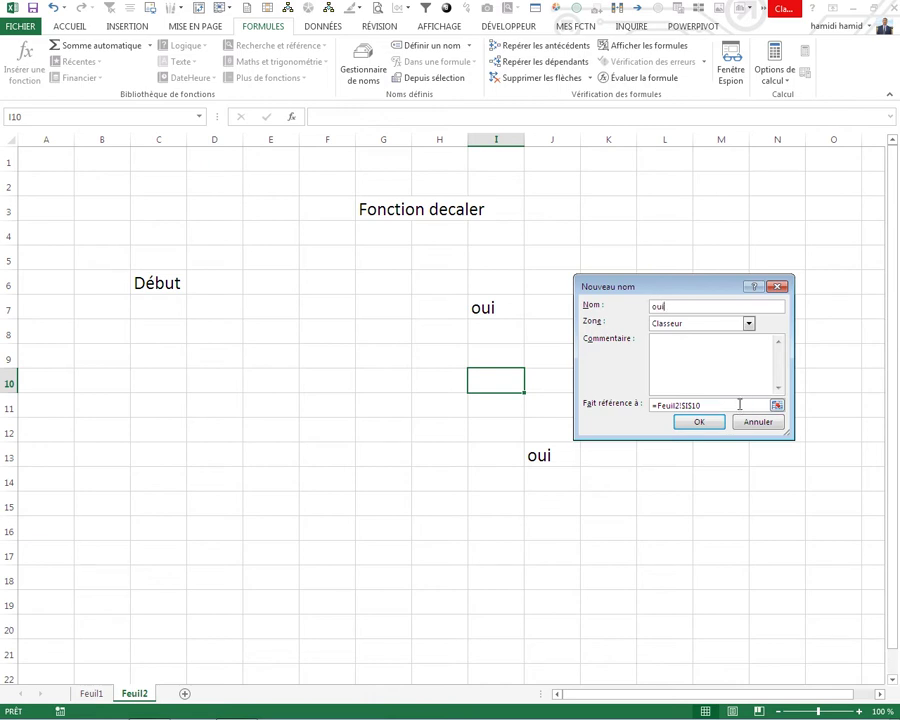
drag(740, 404, 526, 380)
key(BackSpace)
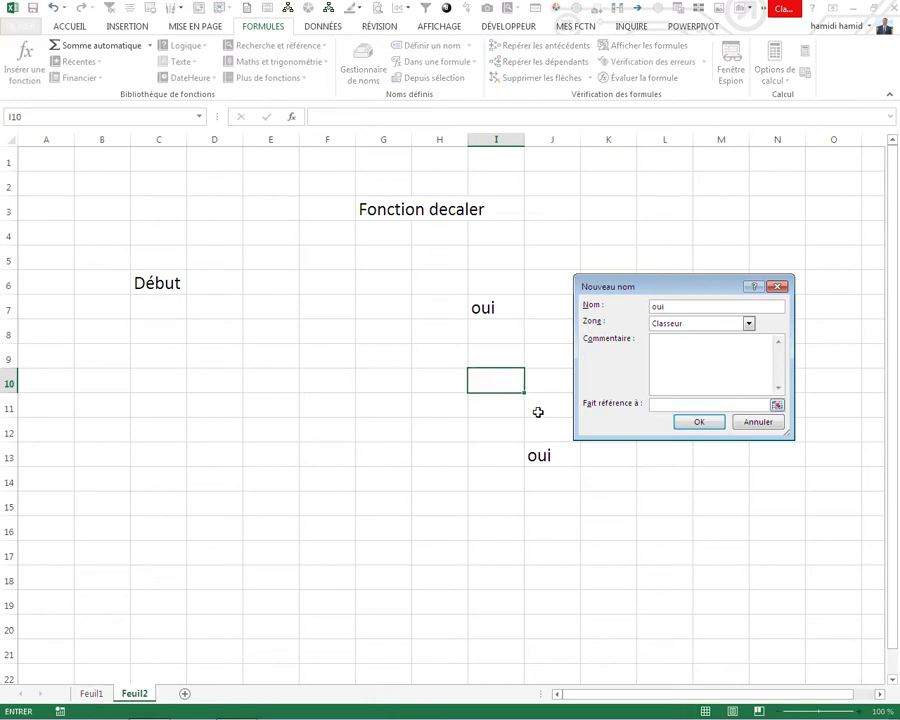
text(=DECALER(C6;7;7))
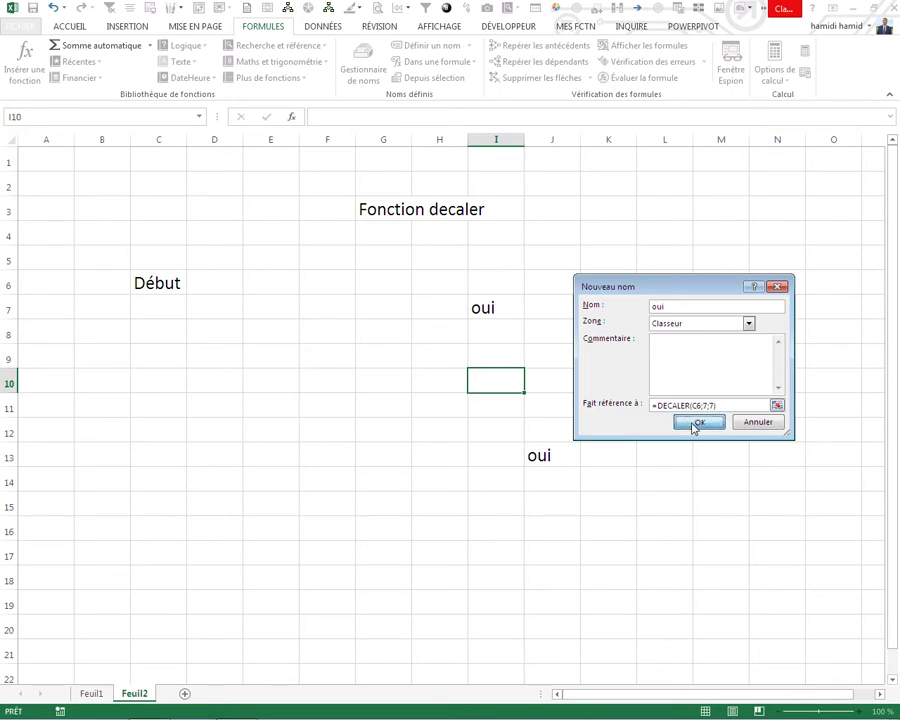
click(688, 424)
drag(659, 203, 728, 111)
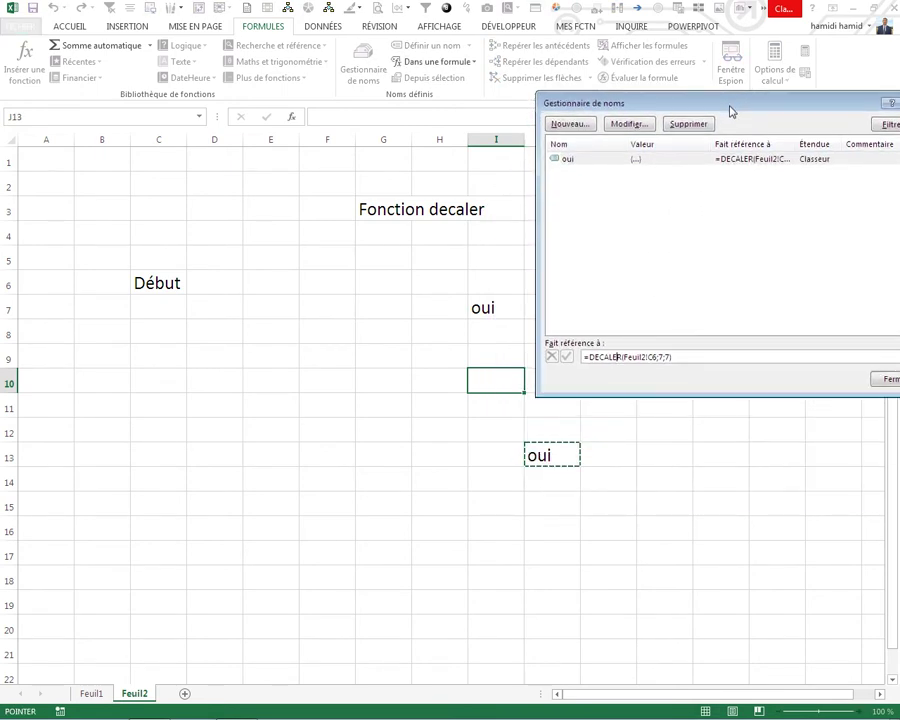
- Close the Name Manager, fill J13:L15 yellow, and begin retyping I7 with =dec
click(891, 381)
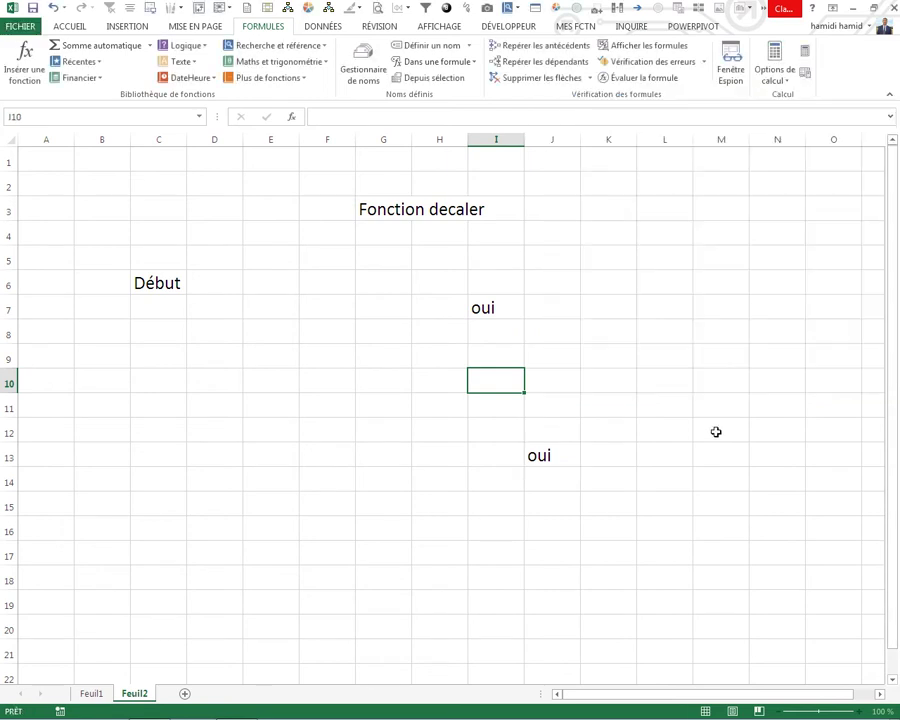
click(662, 478)
click(548, 455)
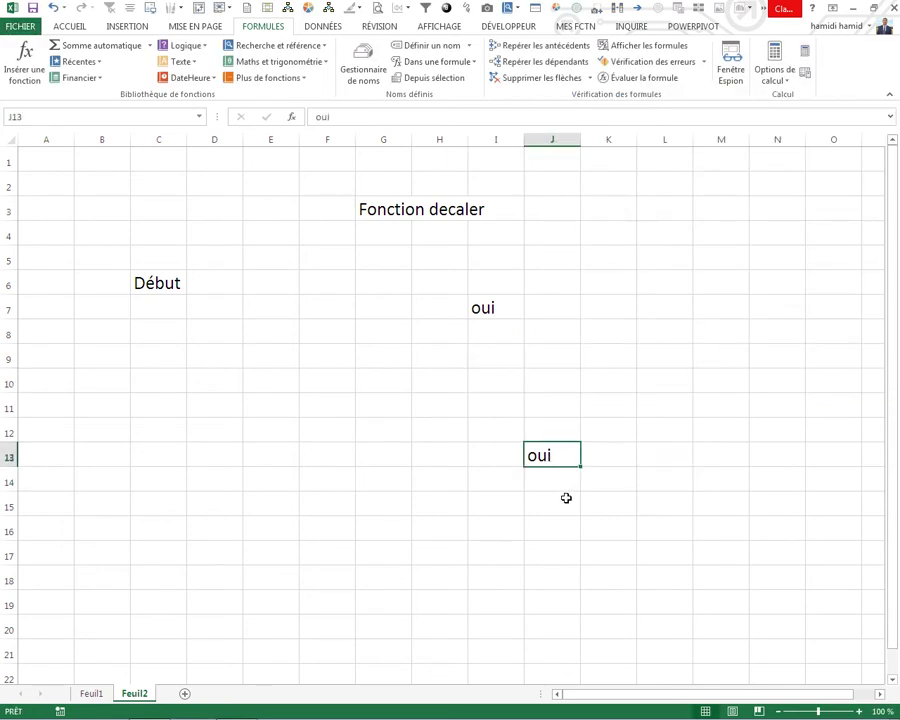
click(480, 498)
drag(546, 452, 660, 494)
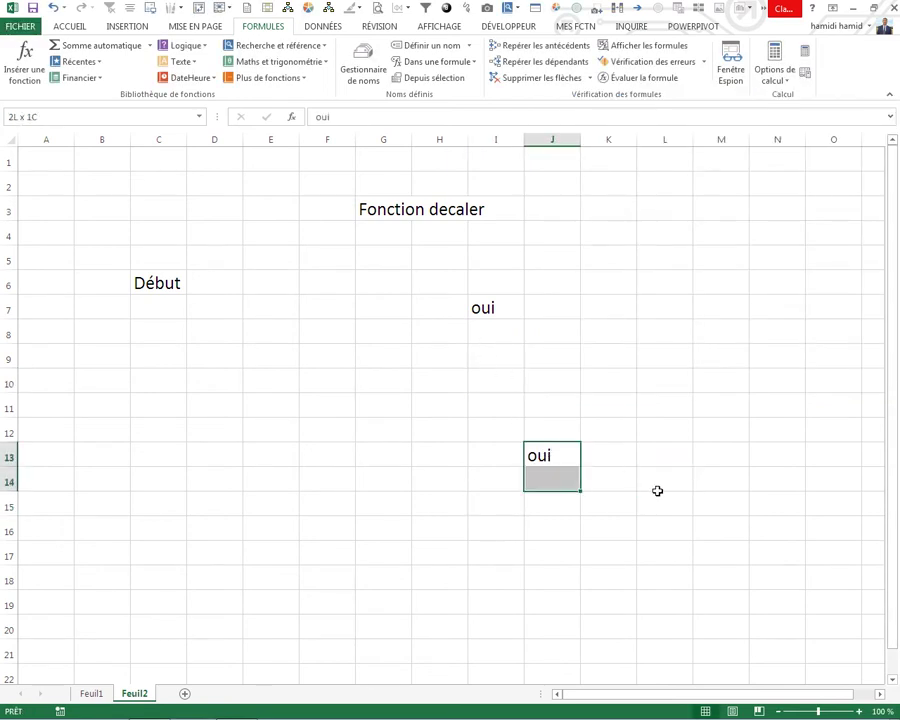
right_click(660, 494)
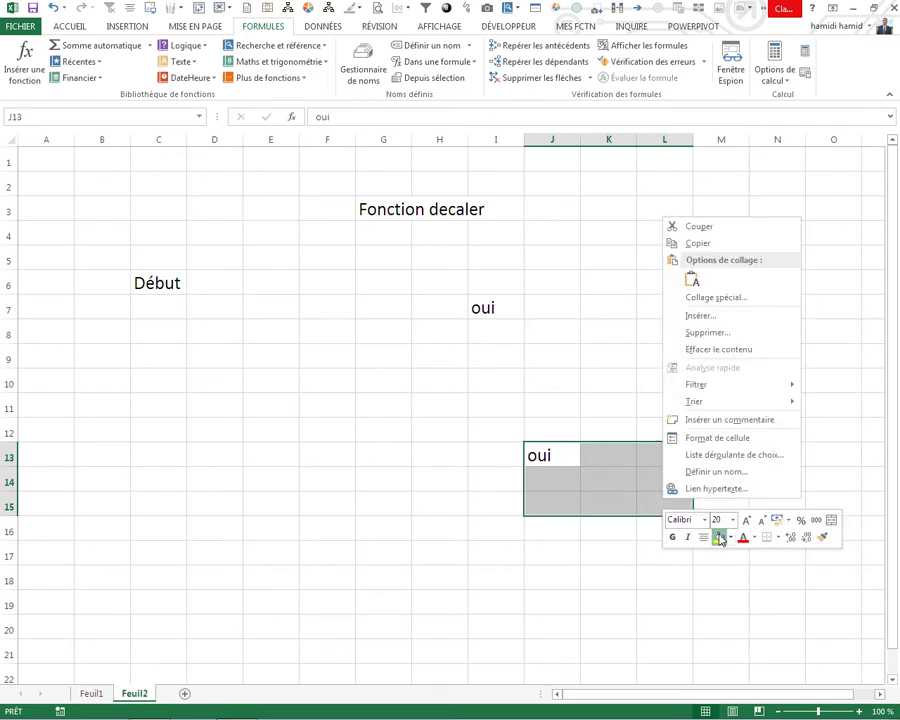
click(718, 537)
click(506, 312)
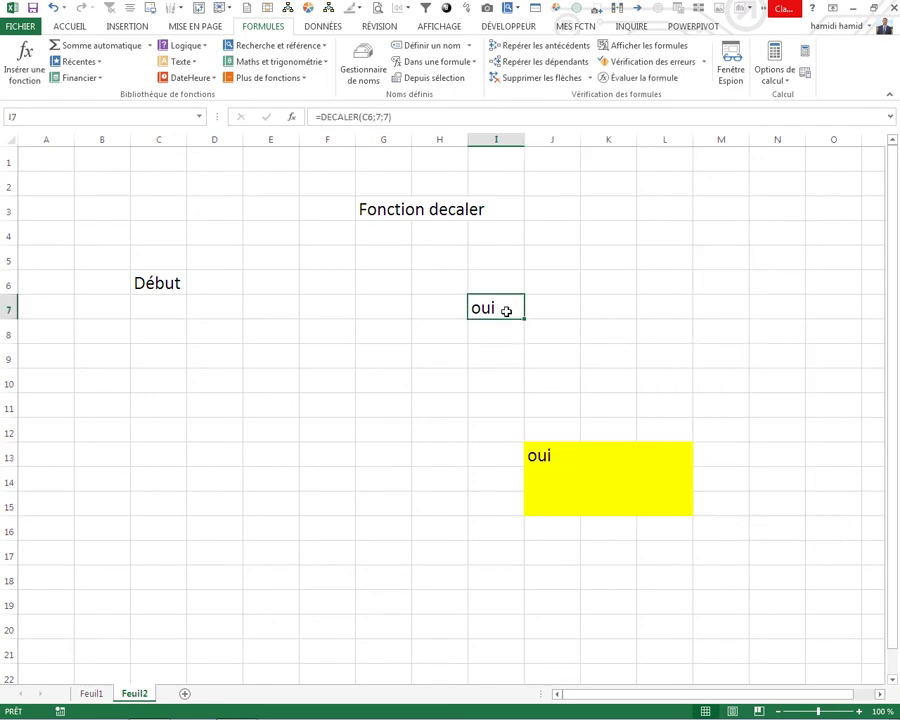
text(=dec)
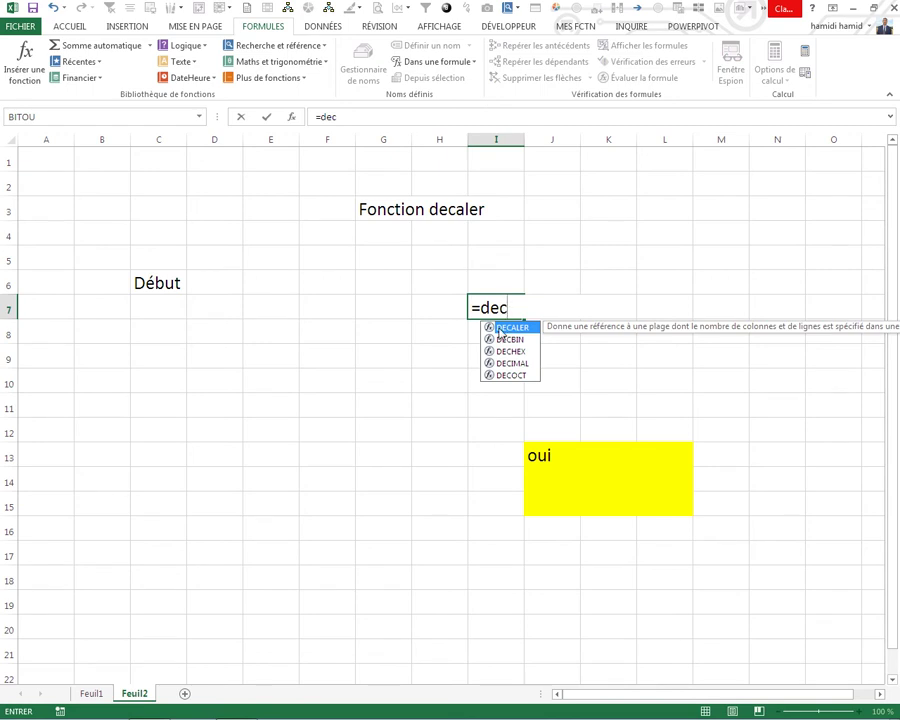
- Enter =DECALER(C6;7;7;3;3) in I7 and check its #VALEUR! result
double_click(499, 330)
click(148, 284)
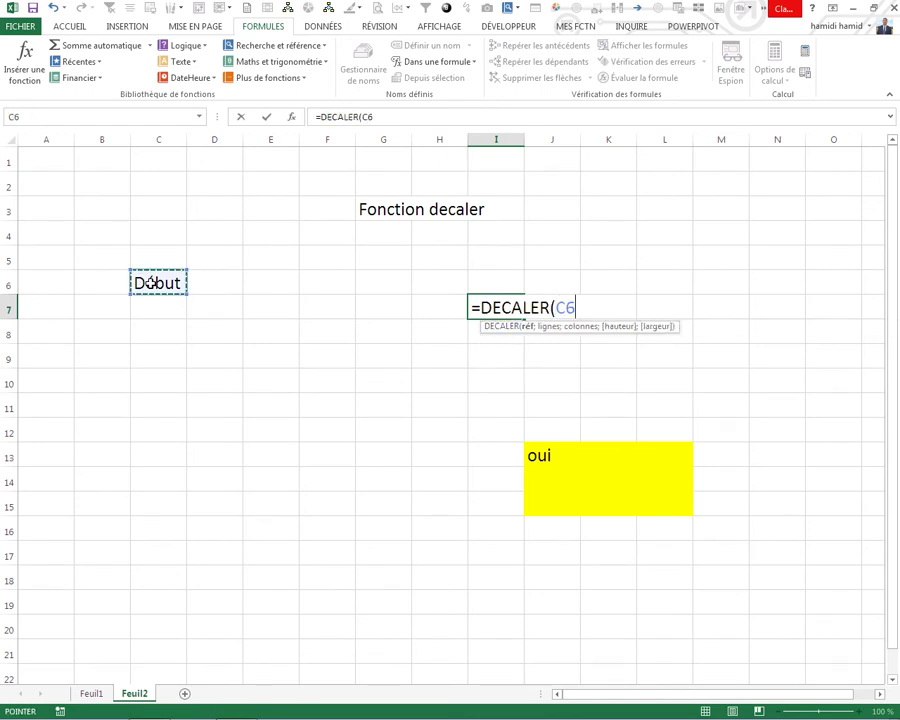
text(;)
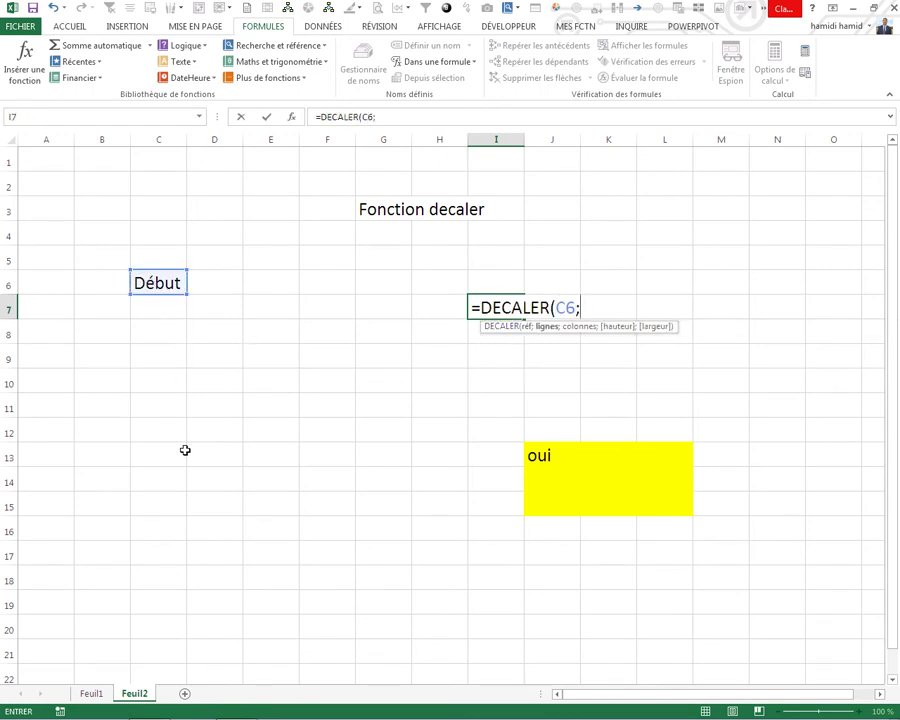
text(7)
text(;7)
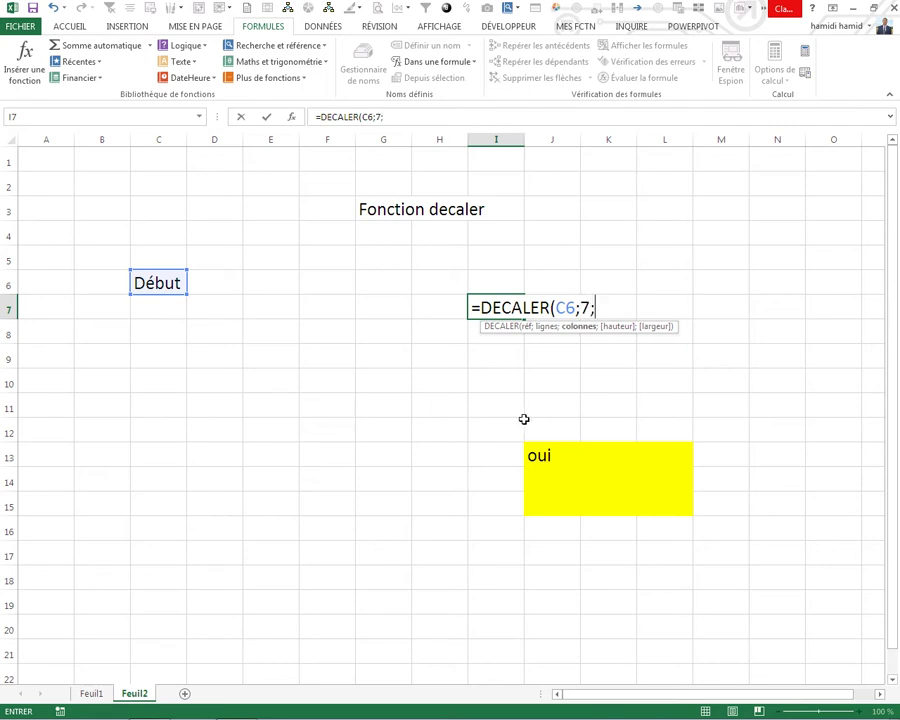
text(;)
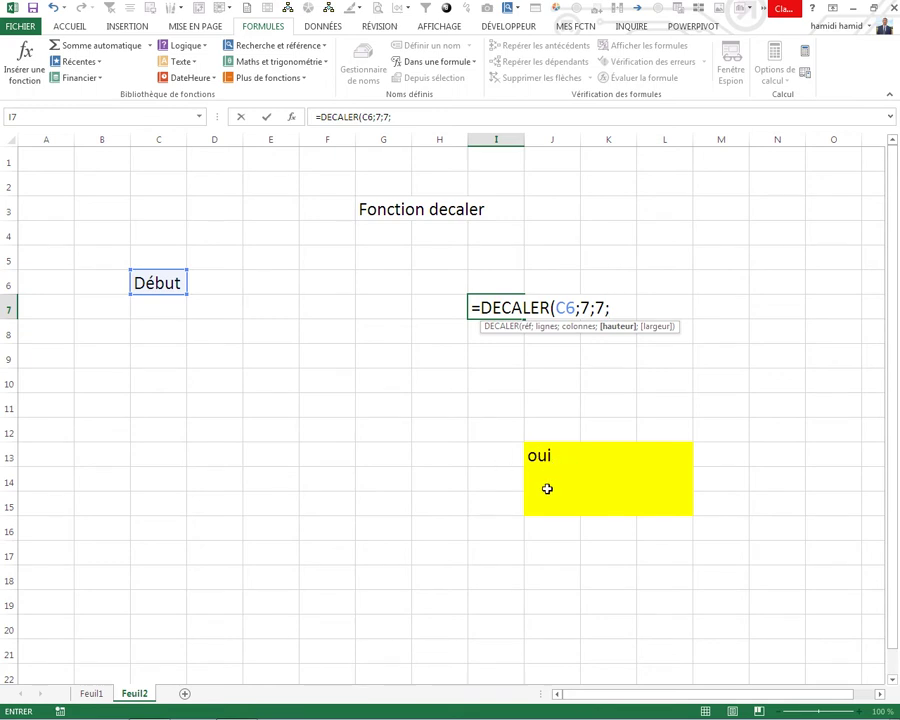
text(3;)
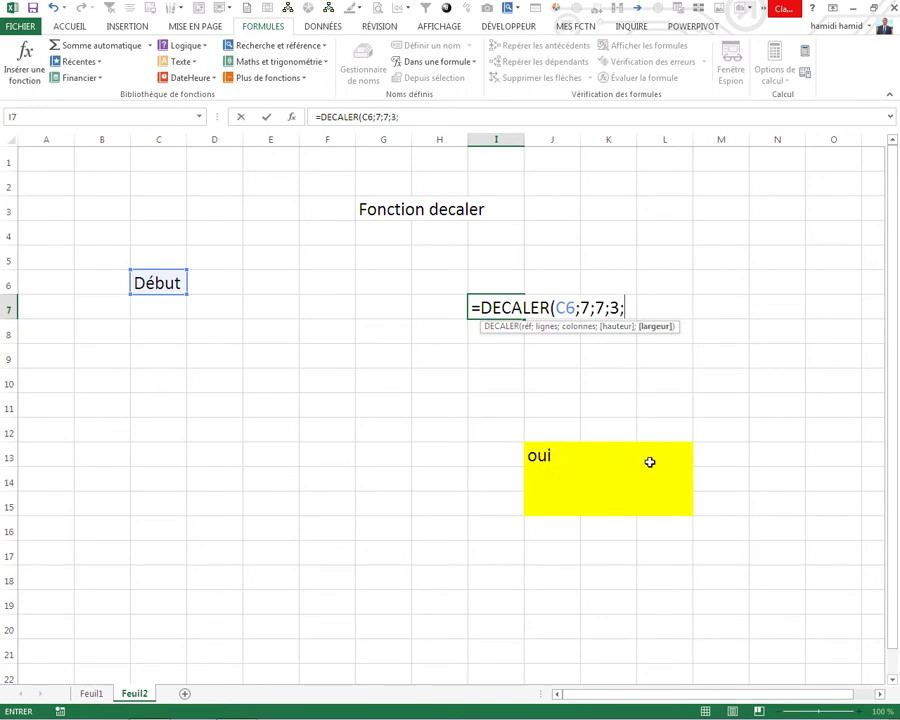
text(3)
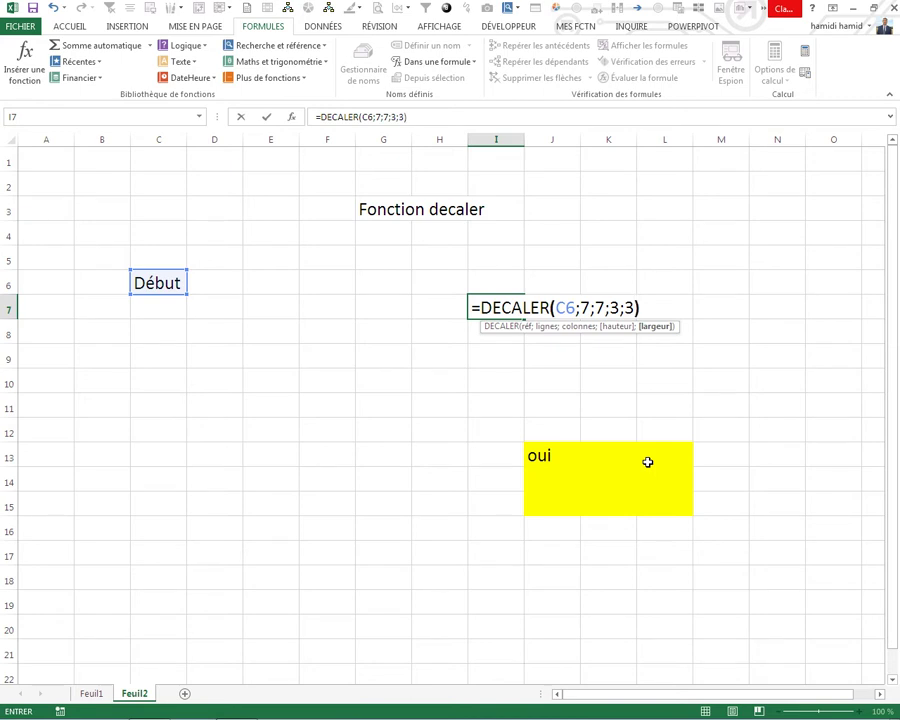
key(Return)
click(520, 310)
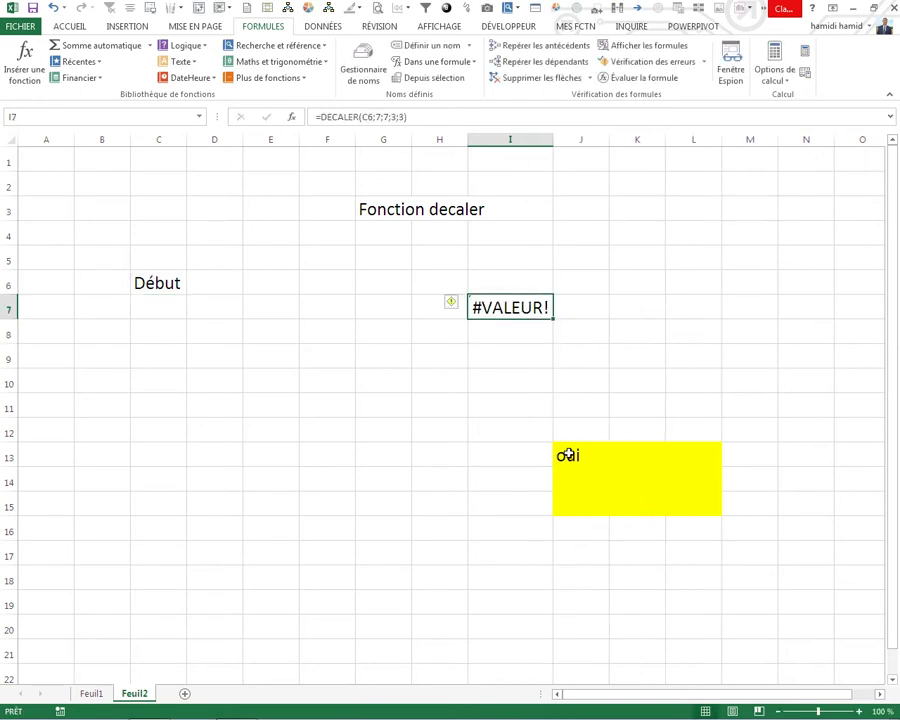
click(567, 455)
- Redefine the name oui as =DECALER(C6;7;7;3;3) in the Name Manager
click(505, 302)
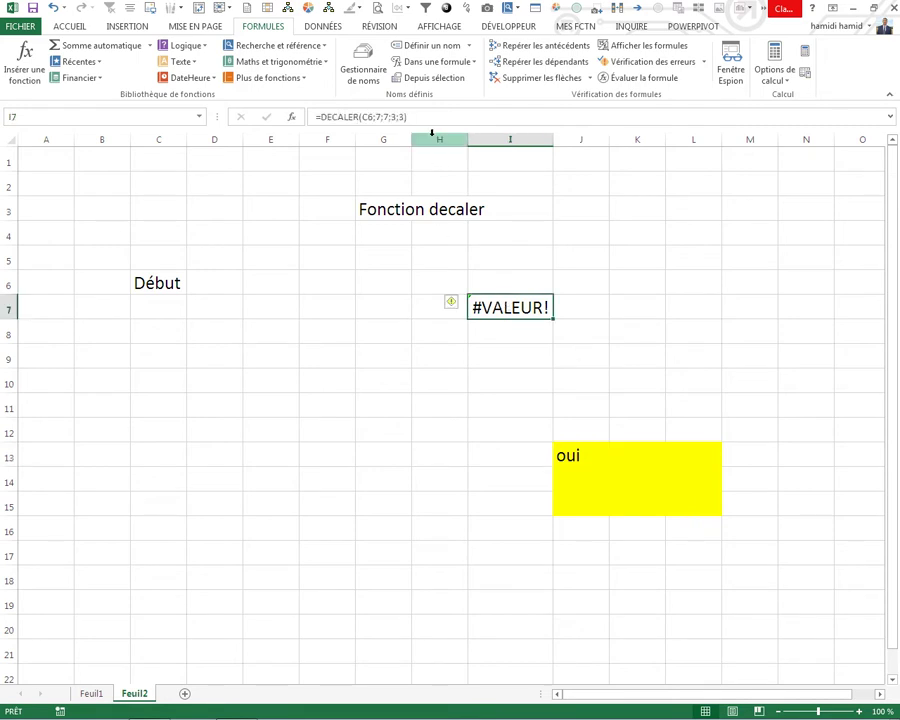
key(F2)
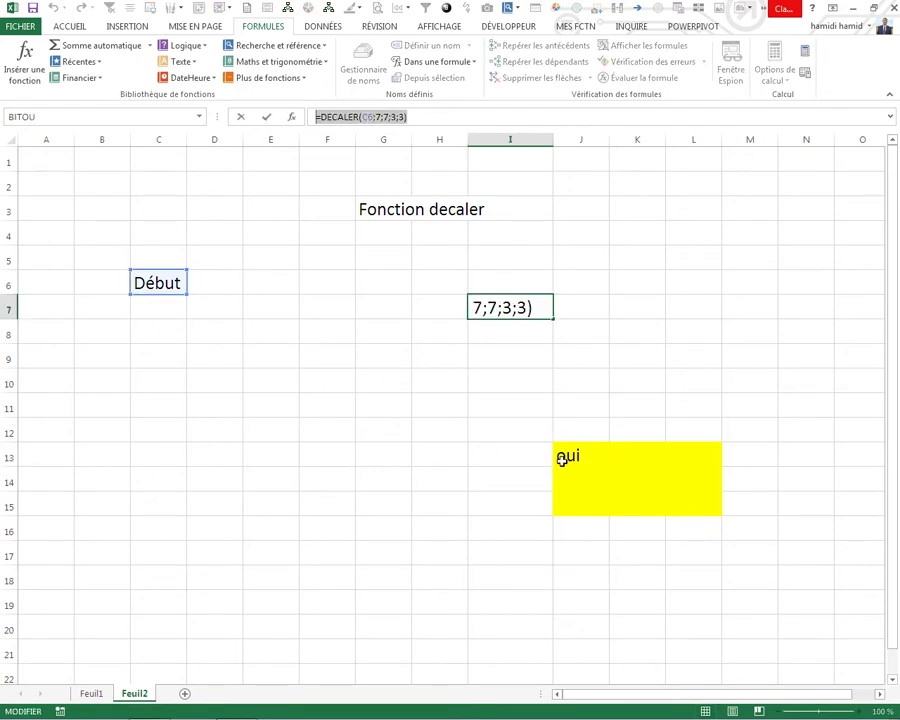
key(Escape)
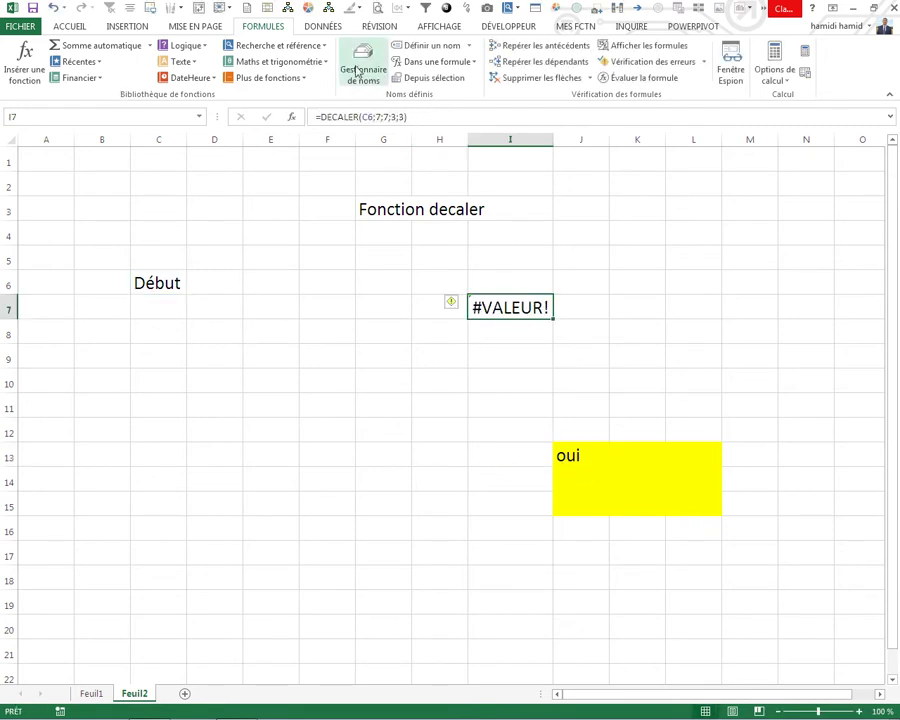
click(362, 65)
click(586, 357)
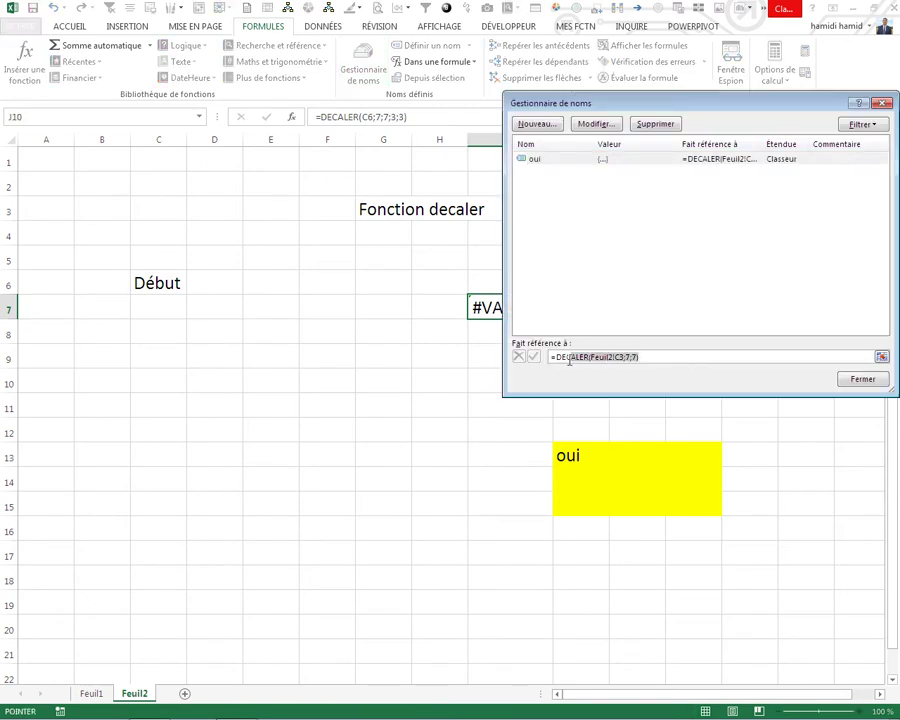
key(BackSpace)
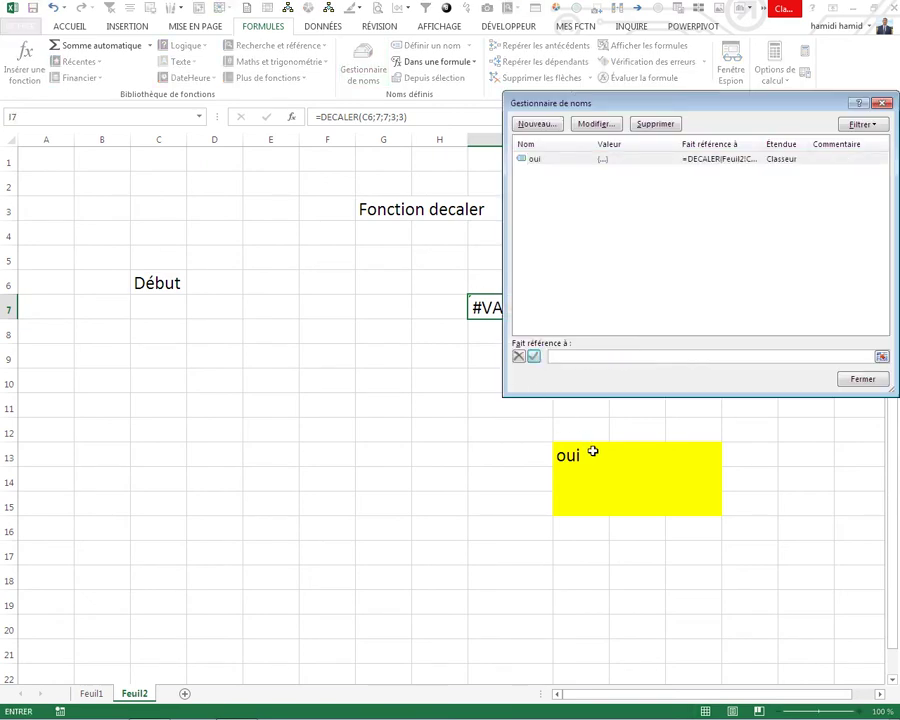
key(ctrl+v)
click(534, 357)
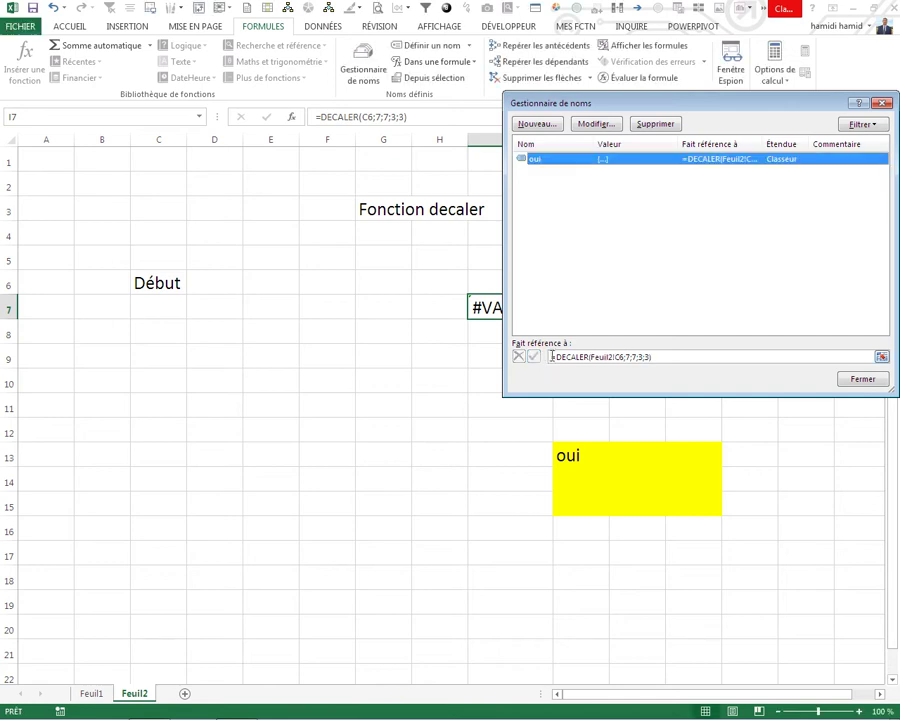
click(560, 357)
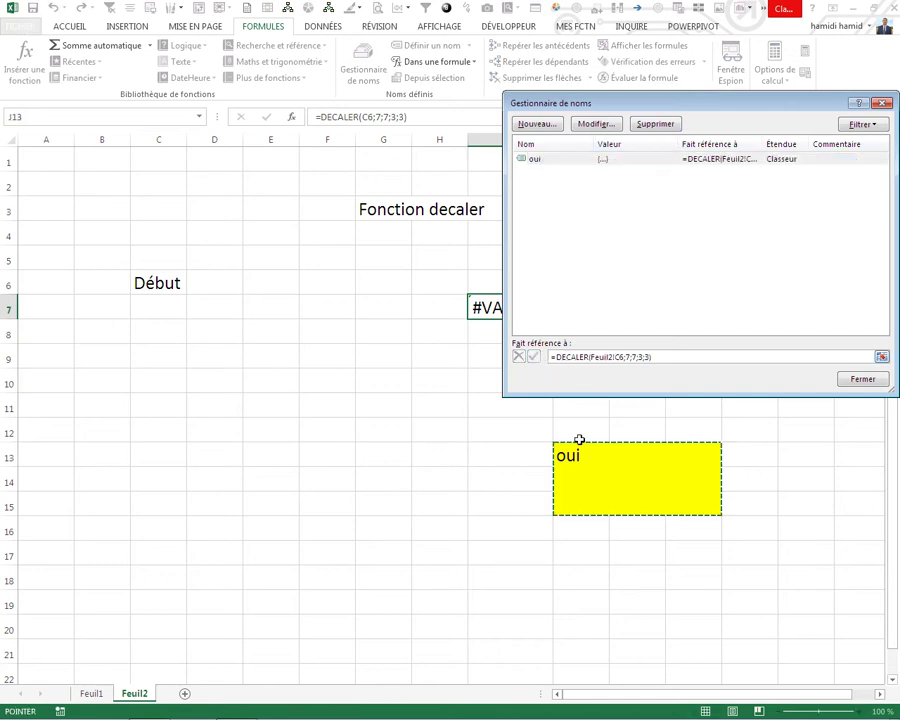
click(857, 380)
- Fill all nine cells of J13:L15 with the value 1
click(690, 385)
mouse_move(566, 452)
mouse_down()
mouse_move(723, 508)
mouse_move(714, 503)
mouse_up()
text(1)
key(ctrl+Return)
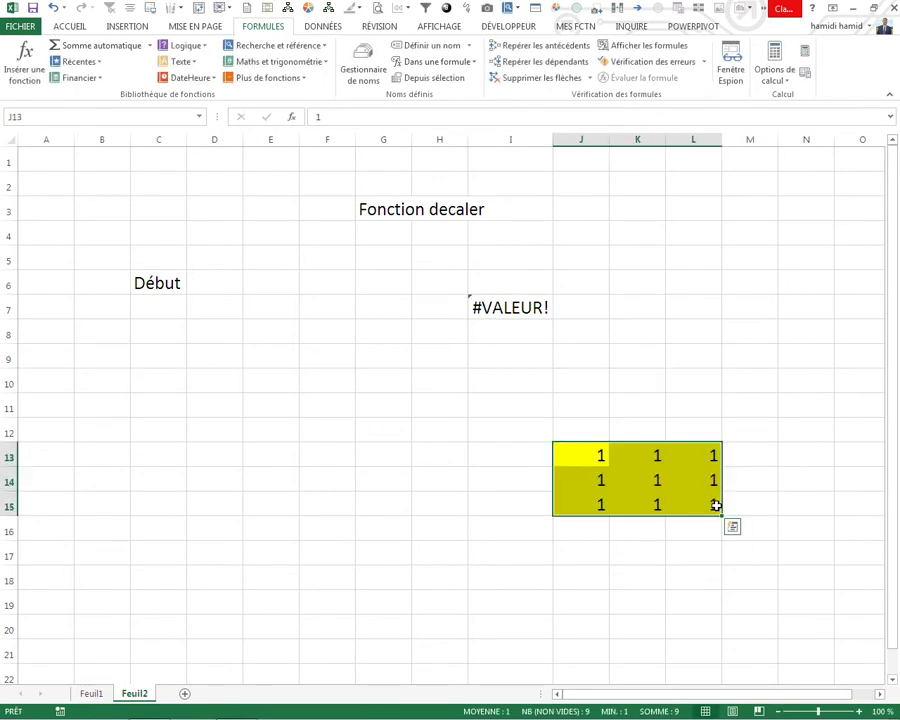
- Wrap I7's formula as =SOMME(DECALER(C6;7;7;3;3)), giving 9
click(492, 310)
double_click(483, 309)
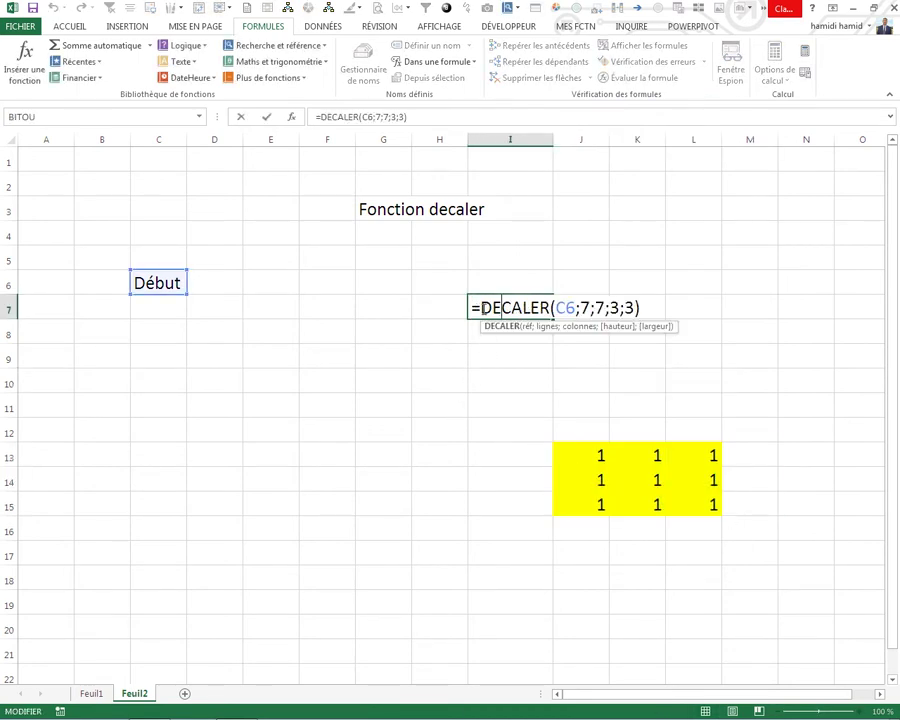
text(som)
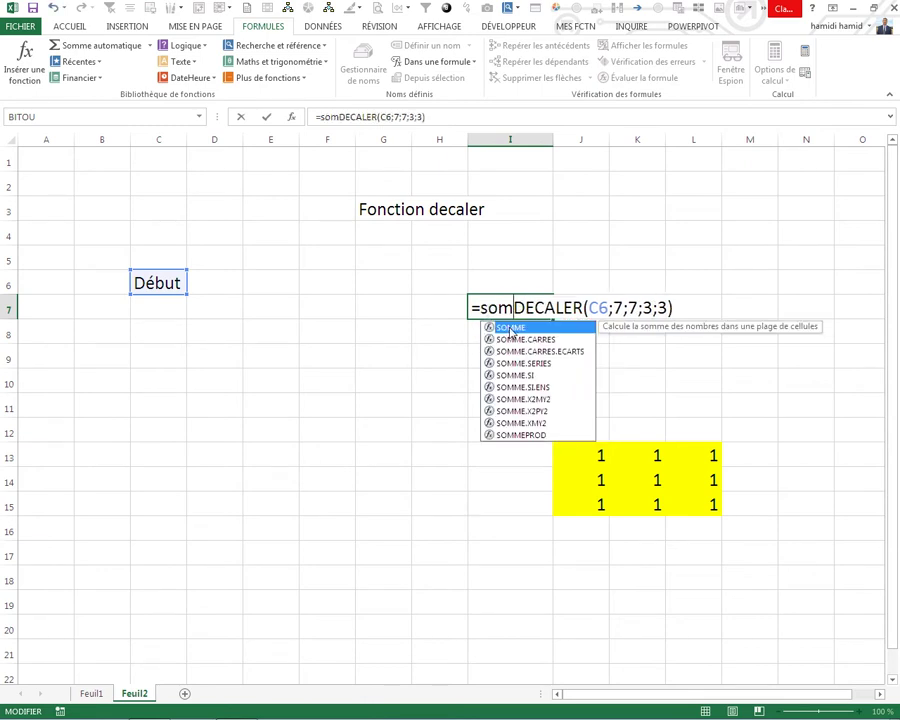
double_click(511, 328)
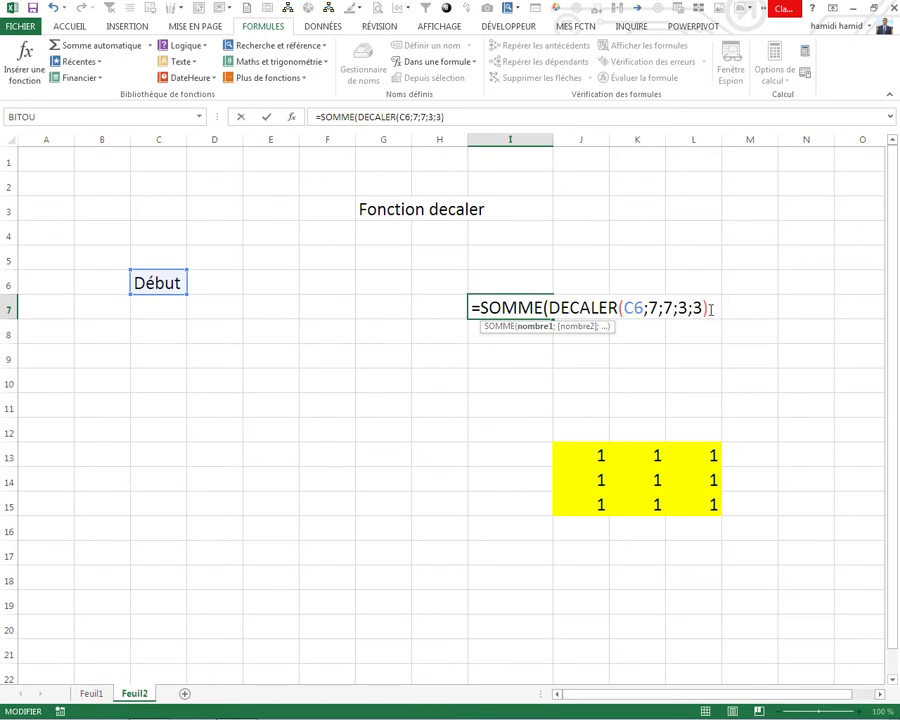
key(ctrl+Return)
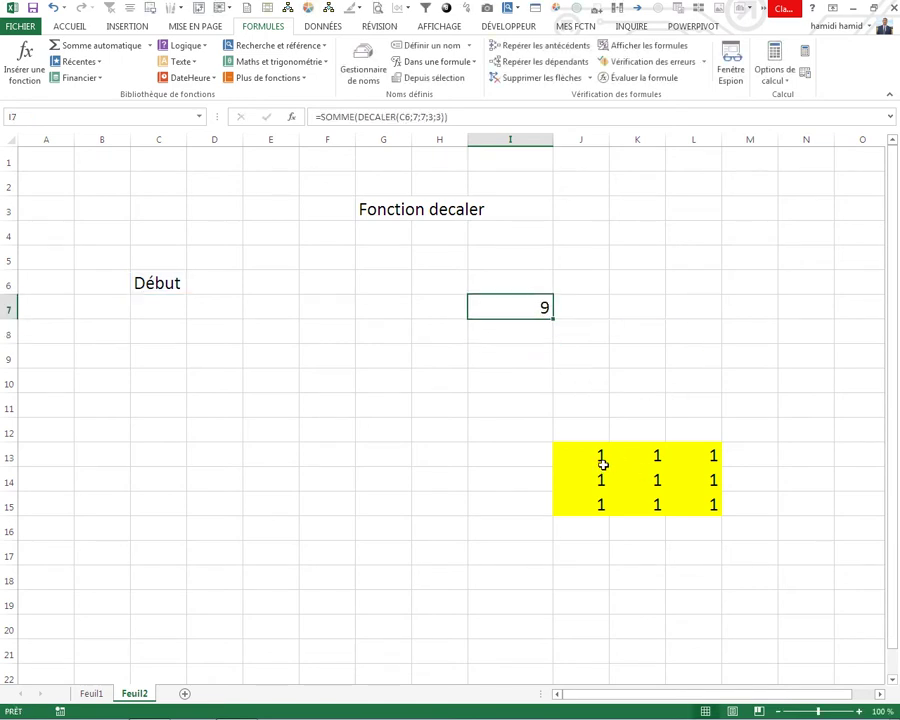
- Give A11:B12 a yellow fill
click(518, 398)
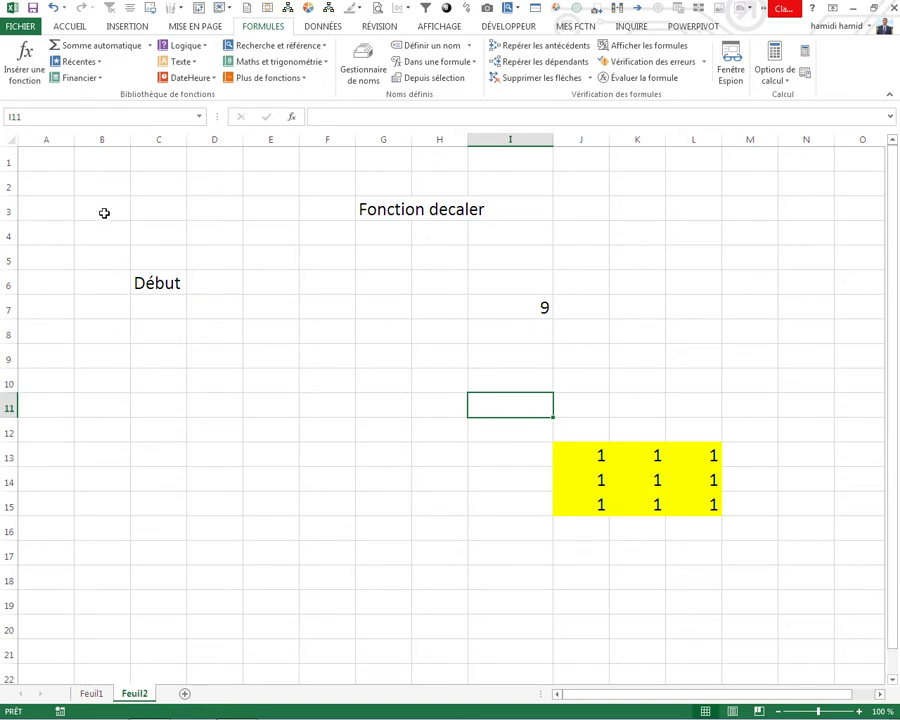
mouse_move(36, 404)
mouse_down()
mouse_move(91, 442)
mouse_move(92, 428)
mouse_up()
right_click(92, 428)
key(Escape)
click(151, 410)
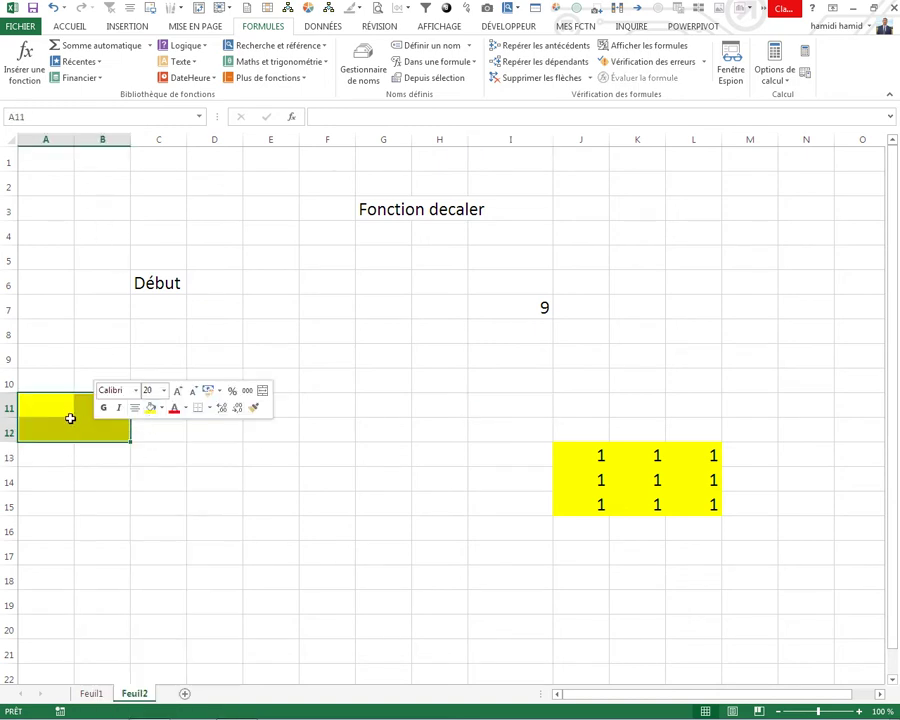
click(163, 286)
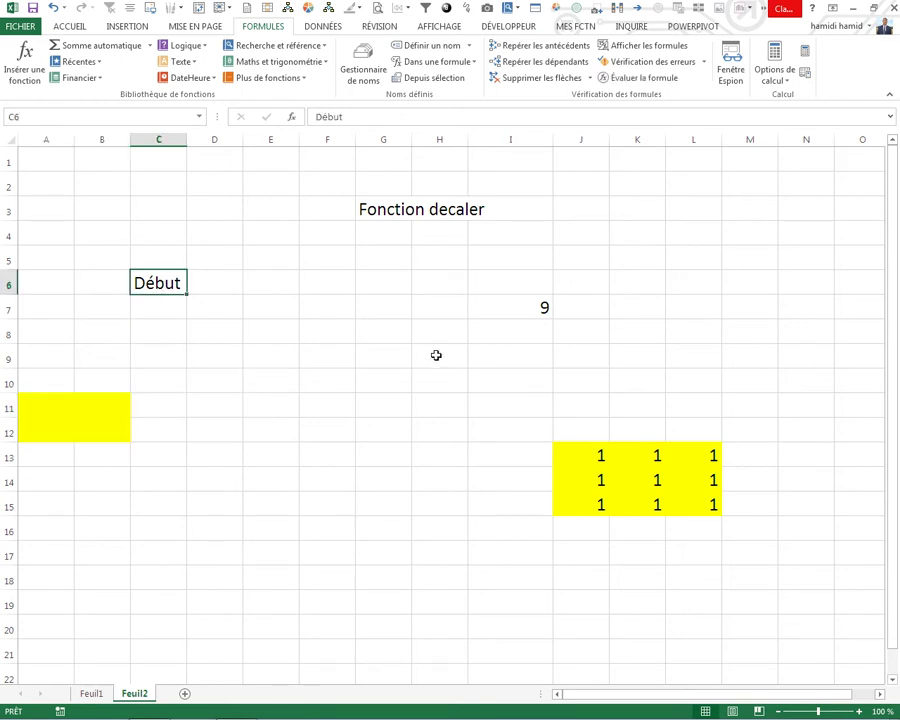
- Rewrite I7 as =DECALER(C6;5;-2;2;2), targeting the 2×2 block A11:B12
click(529, 310)
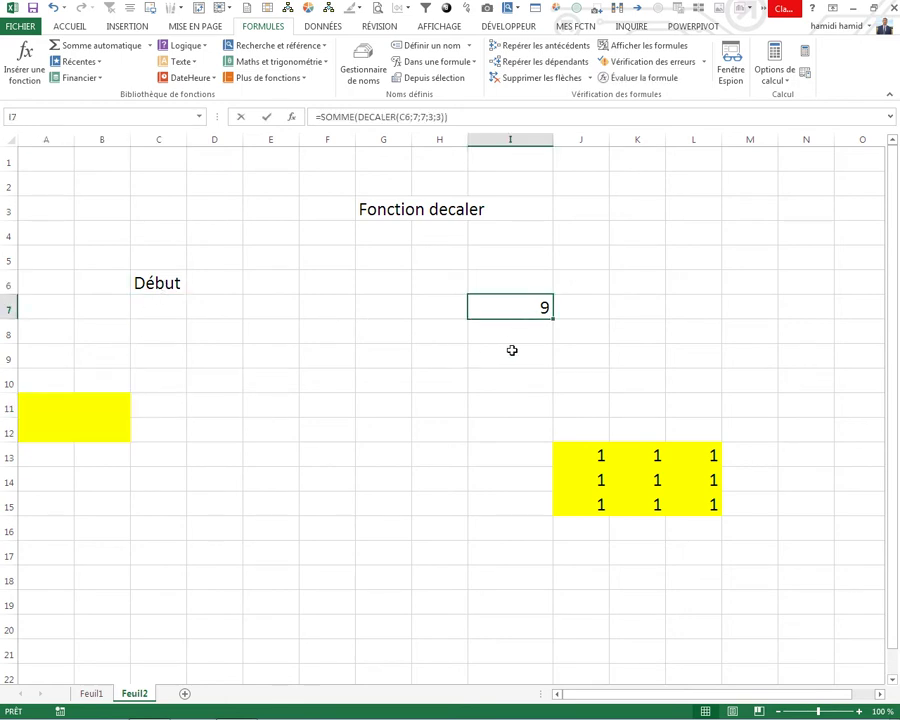
text(=dec)
double_click(514, 328)
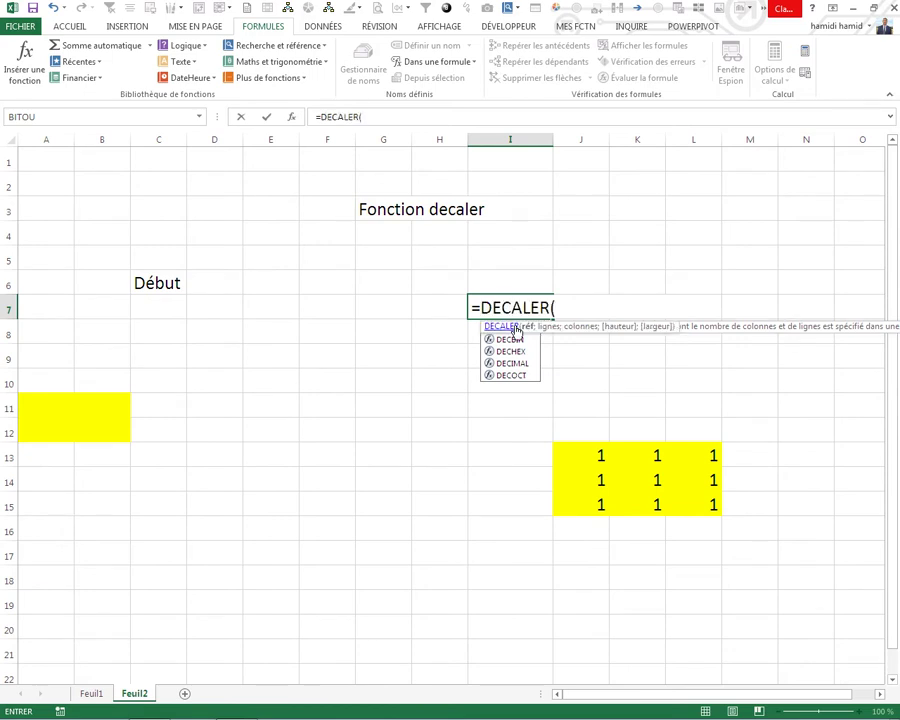
click(176, 282)
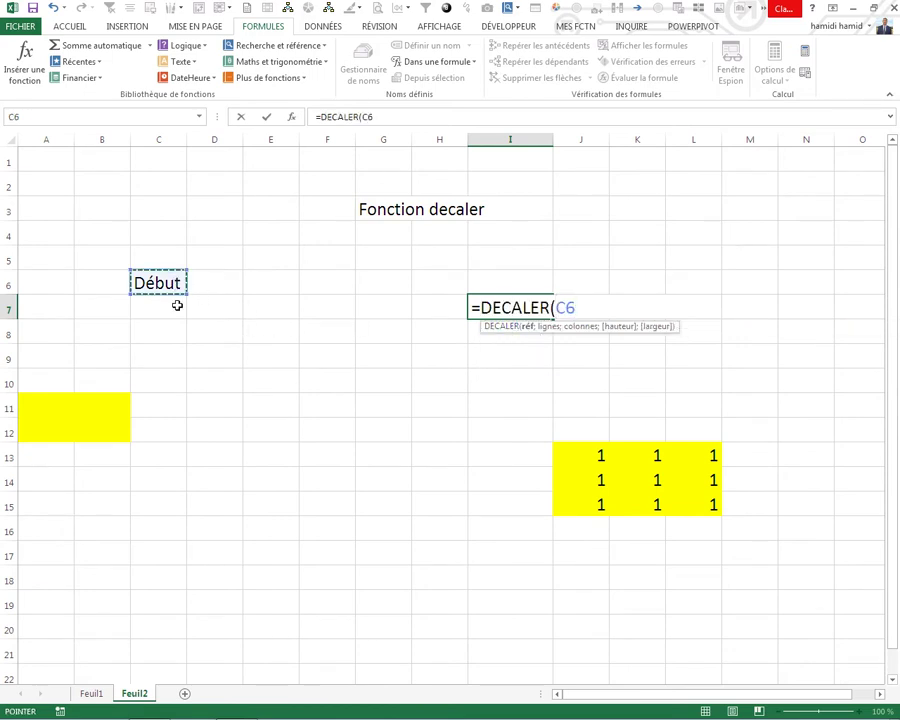
text(;)
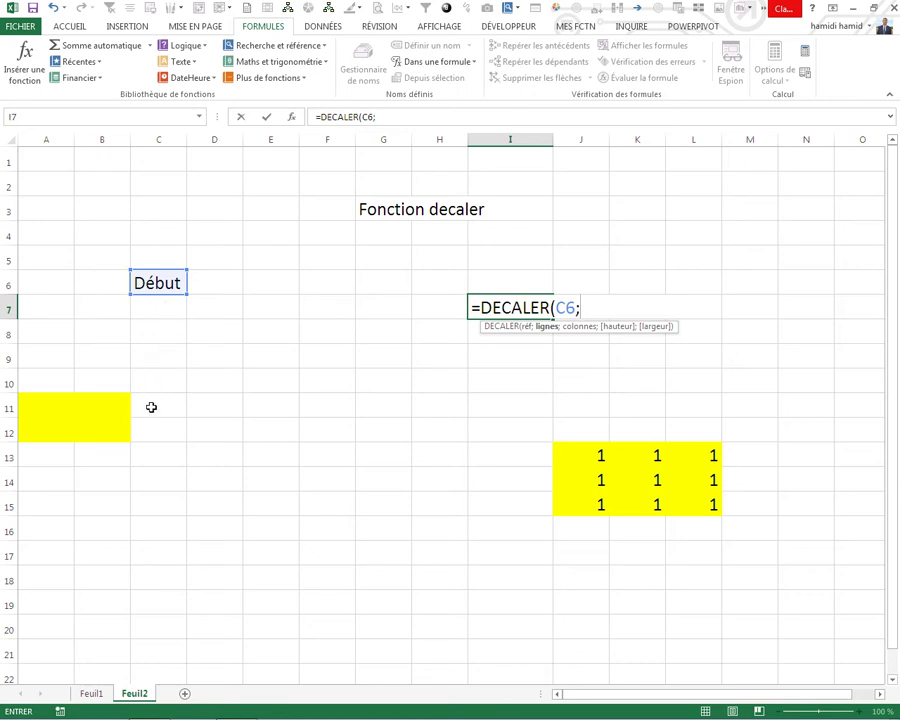
text(5;)
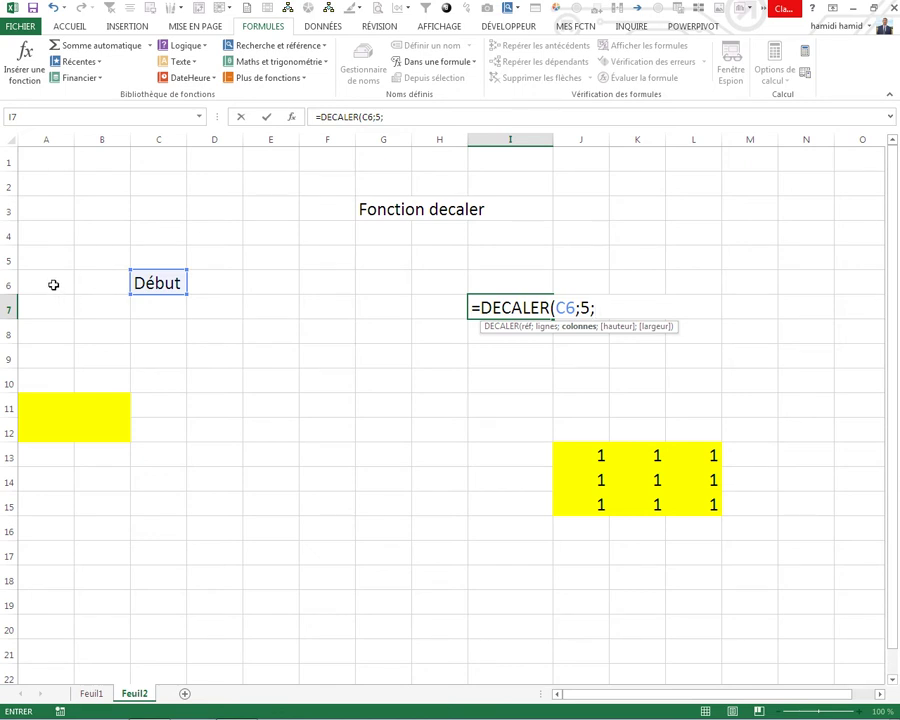
text(-2;)
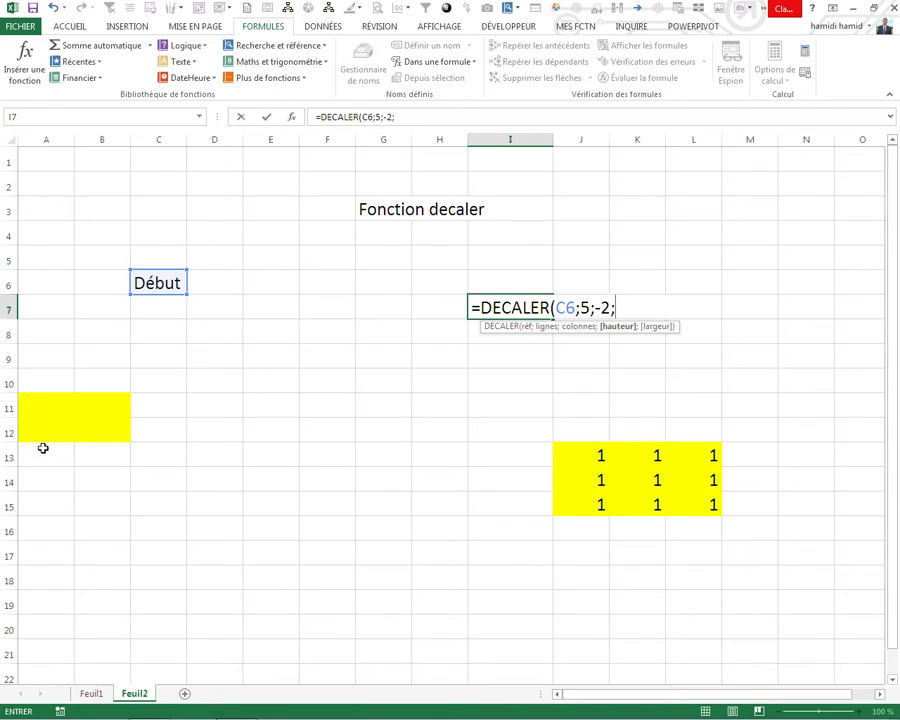
text(2;2)
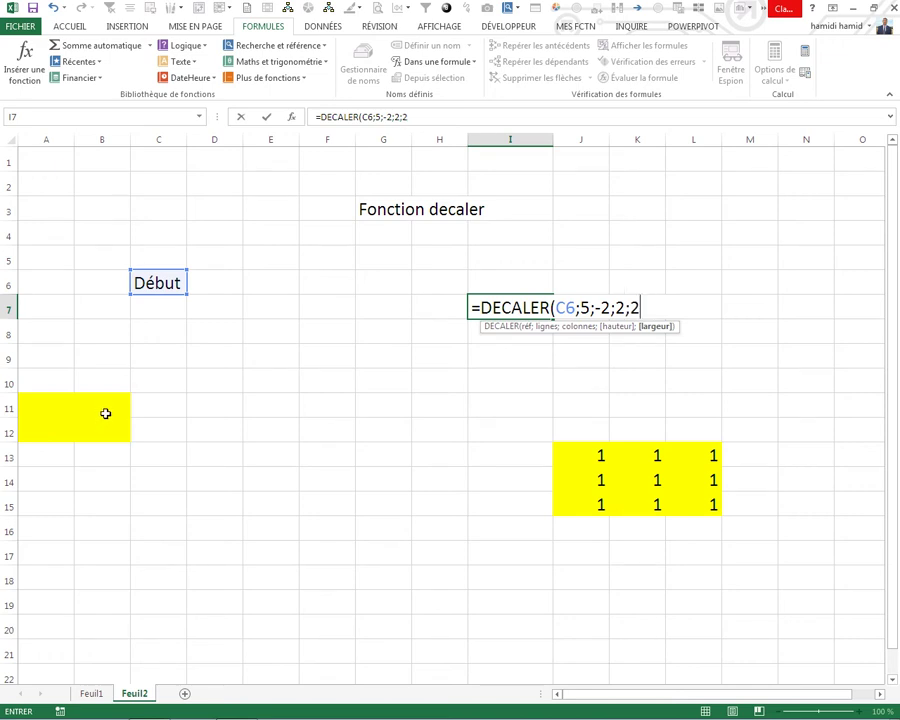
key(Return)
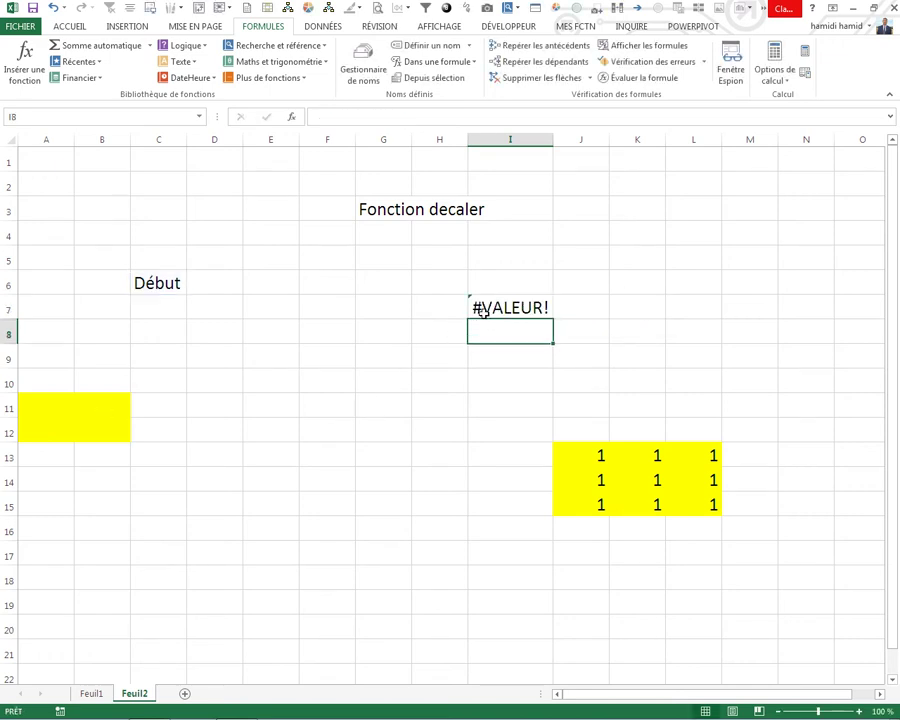
- Make I7's formula =DECALER($C$6;5;-2;2;2) with F4 and select its text for copying
click(482, 311)
click(423, 119)
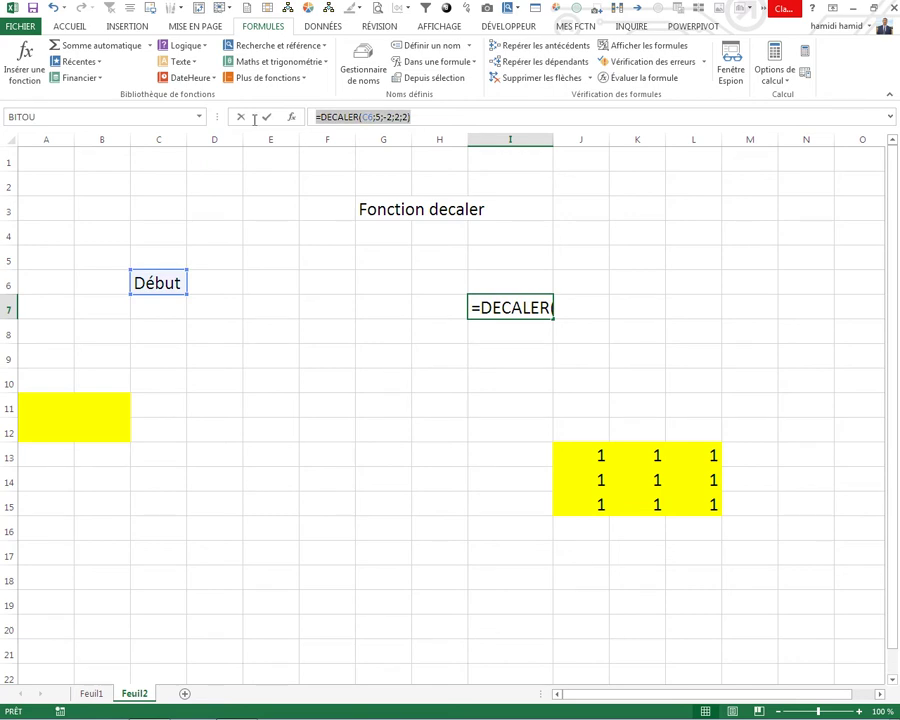
double_click(515, 310)
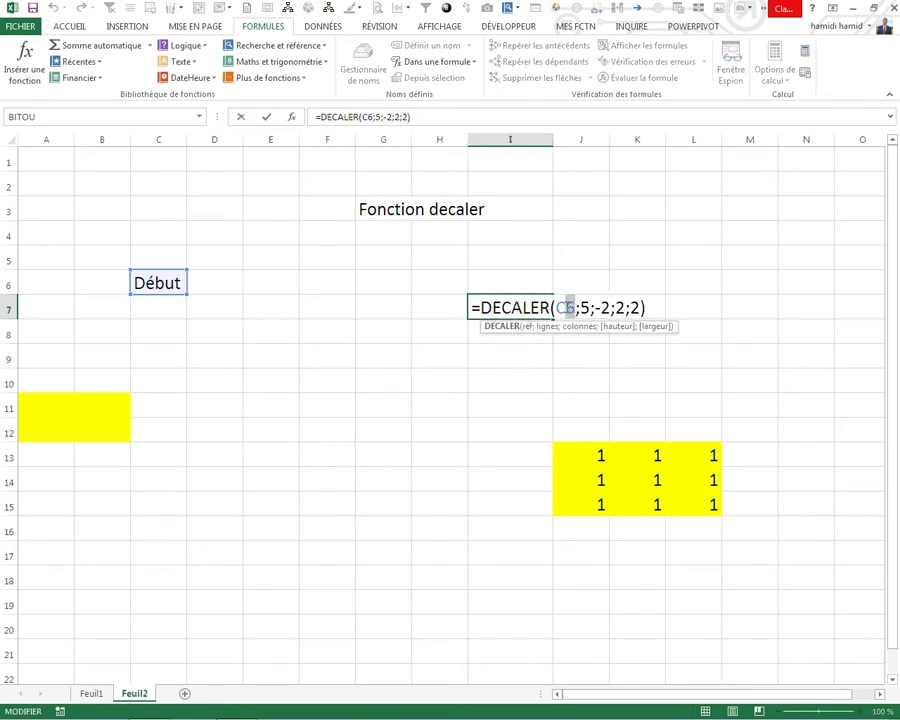
double_click(560, 308)
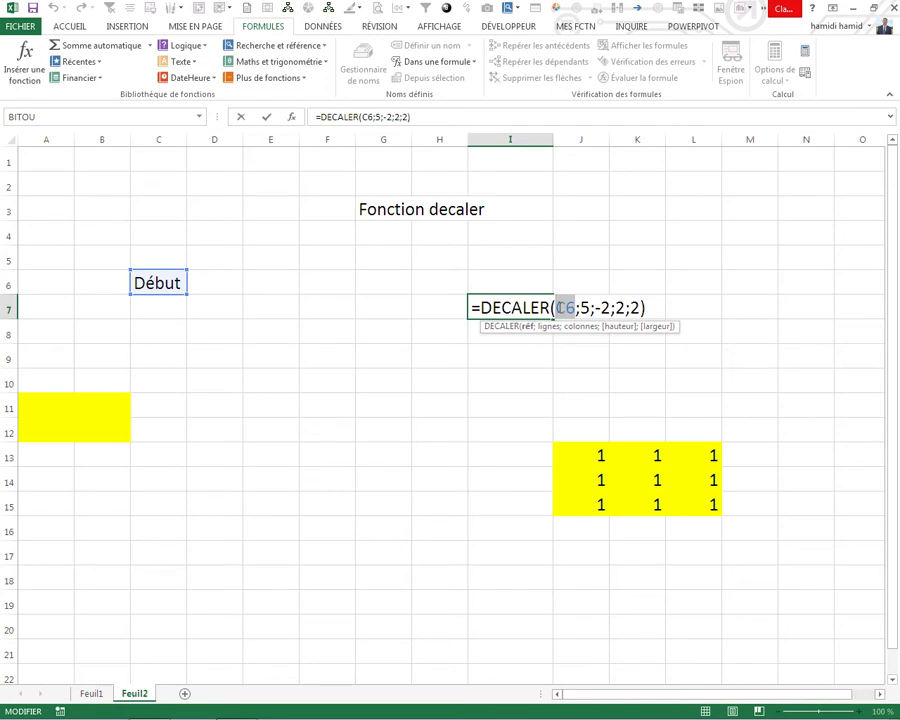
key(F4)
double_click(535, 307)
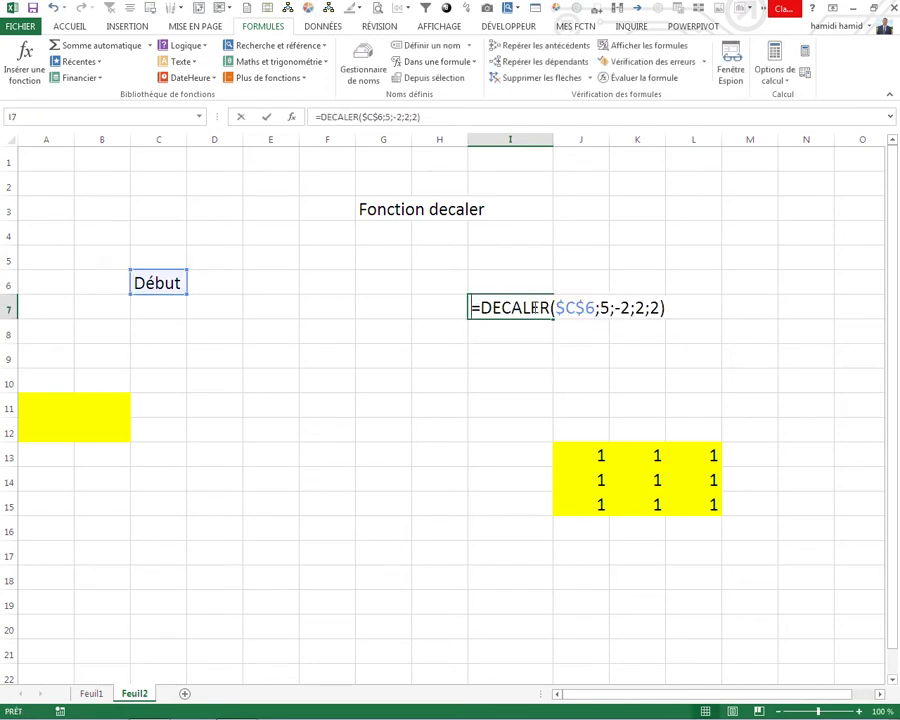
drag(666, 310, 395, 299)
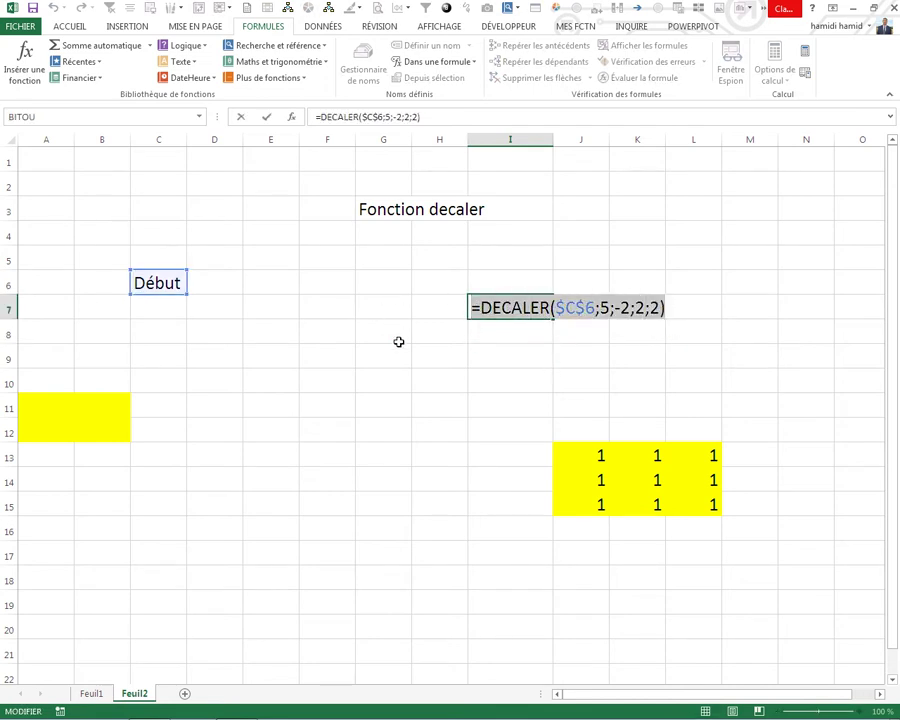
key(Escape)
- Set the name oui to refer to =DECALER($C$6;5;-2;2;2)
click(363, 62)
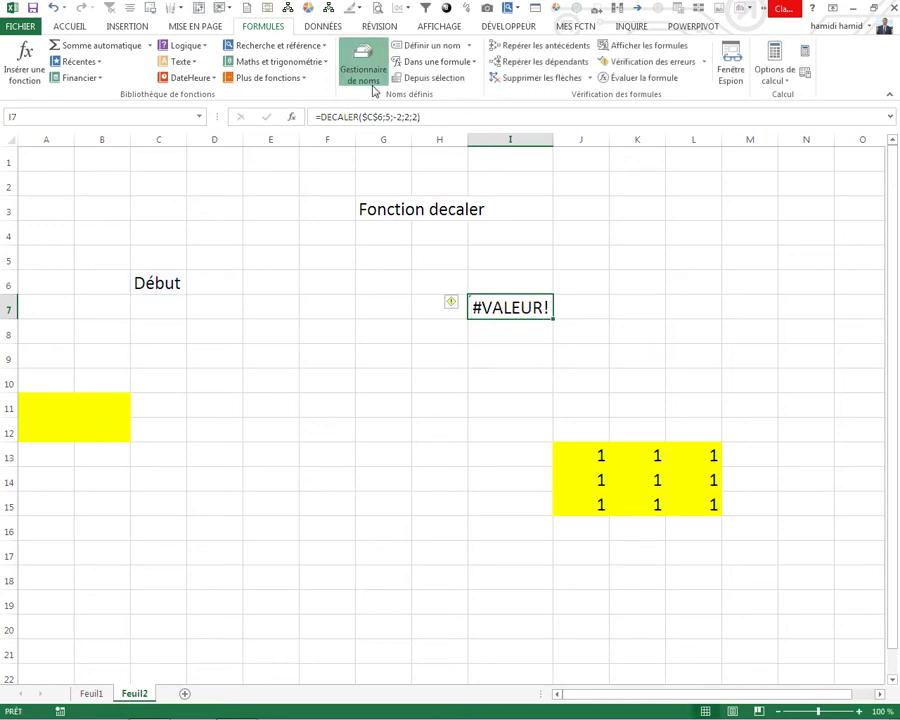
click(590, 357)
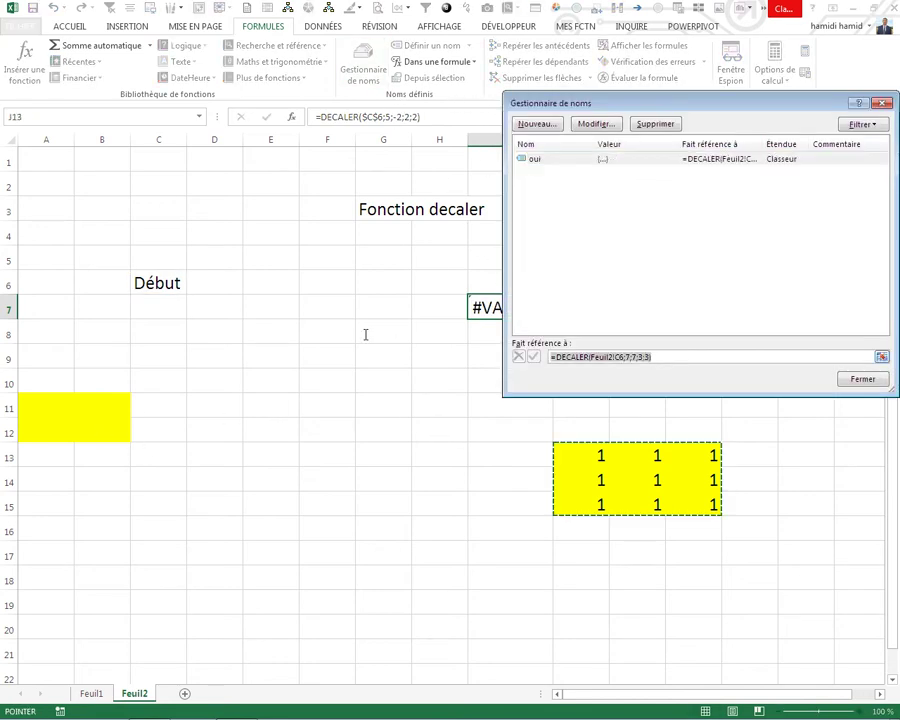
key(ctrl+a)
key(Delete)
key(ctrl+v)
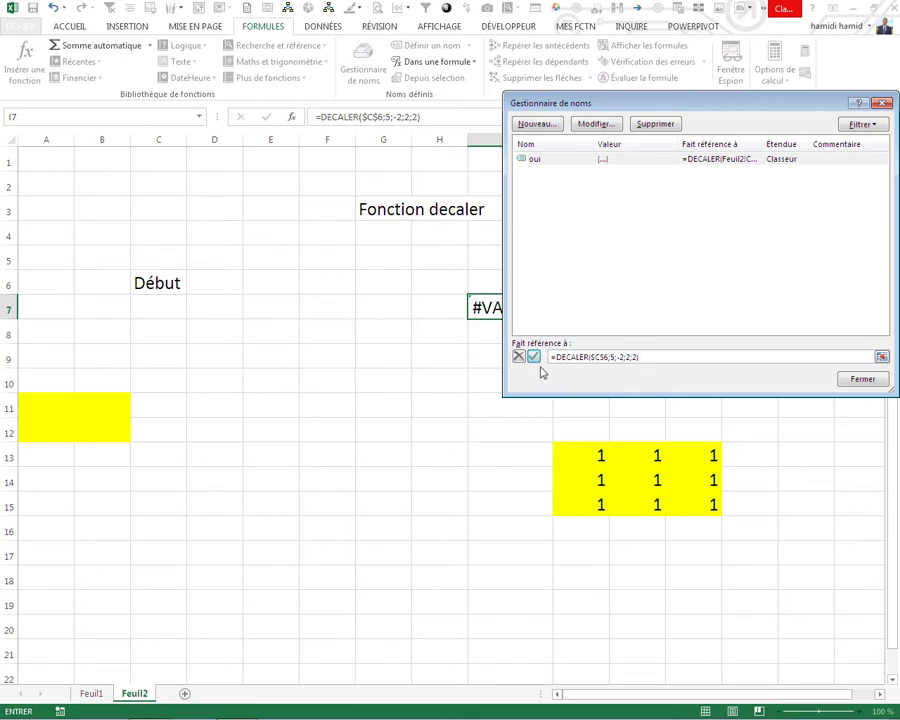
click(533, 357)
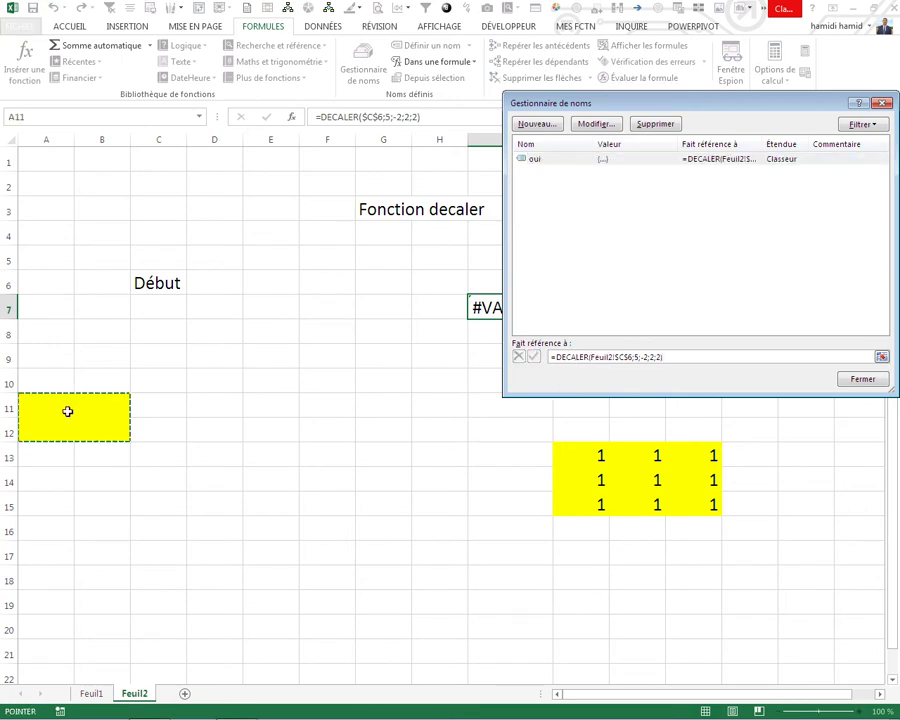
click(857, 383)
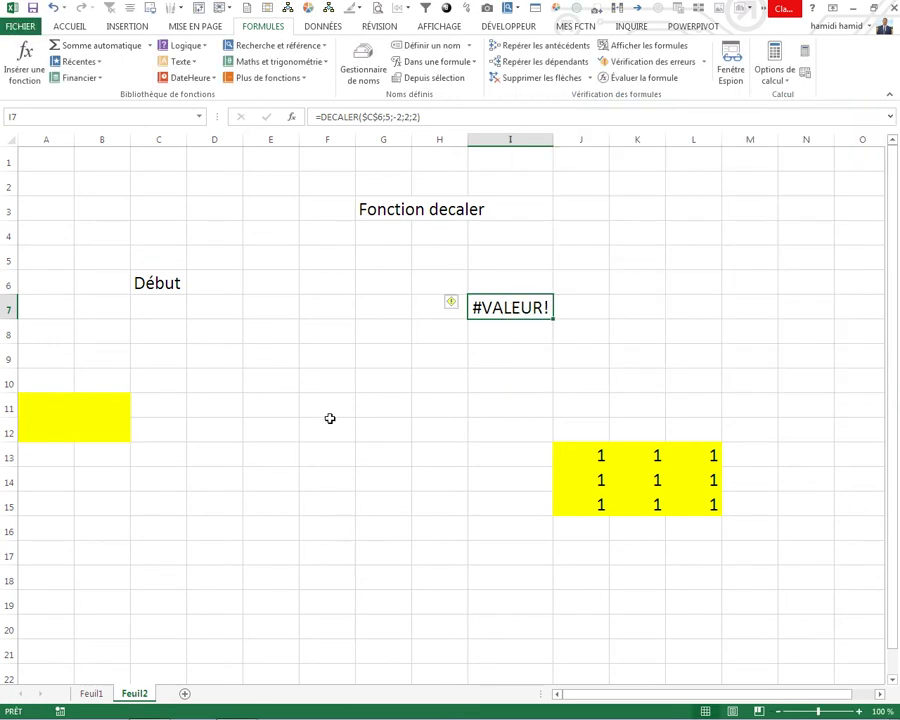
- Fill A3:B3 yellow, then select I9 for a new formula
click(270, 418)
click(69, 166)
mouse_move(69, 166)
mouse_down()
mouse_move(83, 180)
mouse_move(83, 221)
mouse_move(88, 213)
mouse_up()
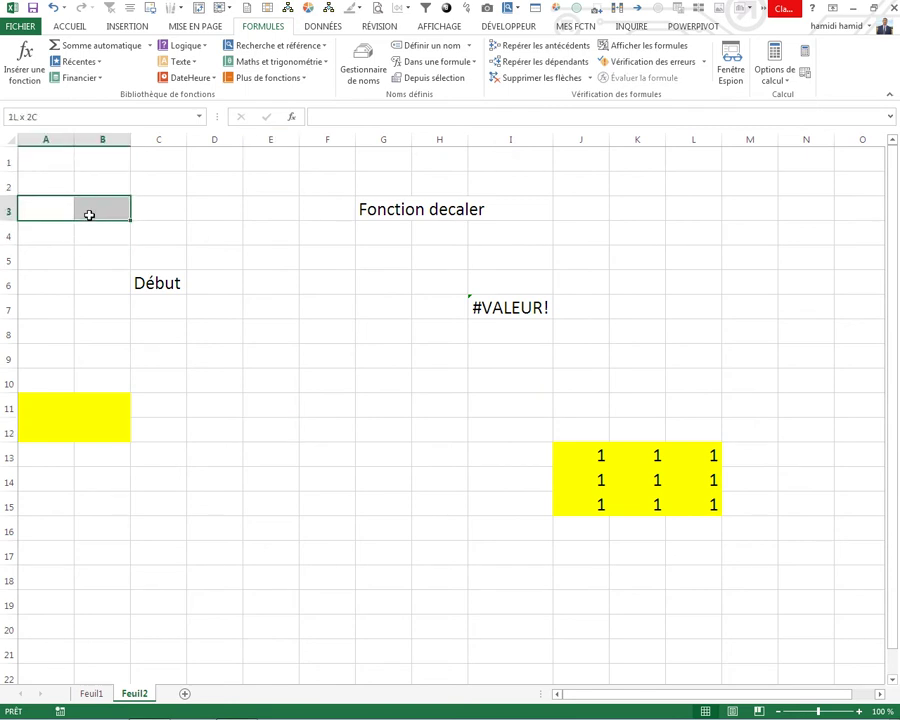
right_click(90, 216)
click(150, 187)
click(252, 317)
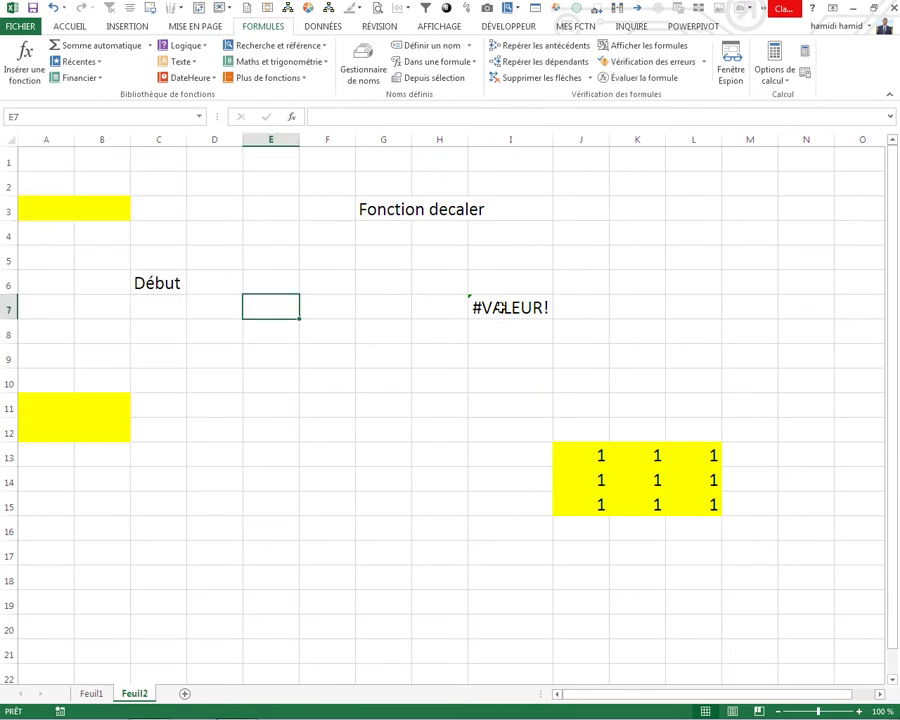
click(515, 310)
click(526, 352)
- Enter =DECALER(C6;-3;-2;1;2) in I9, which returns #VALEUR!
text(=d)
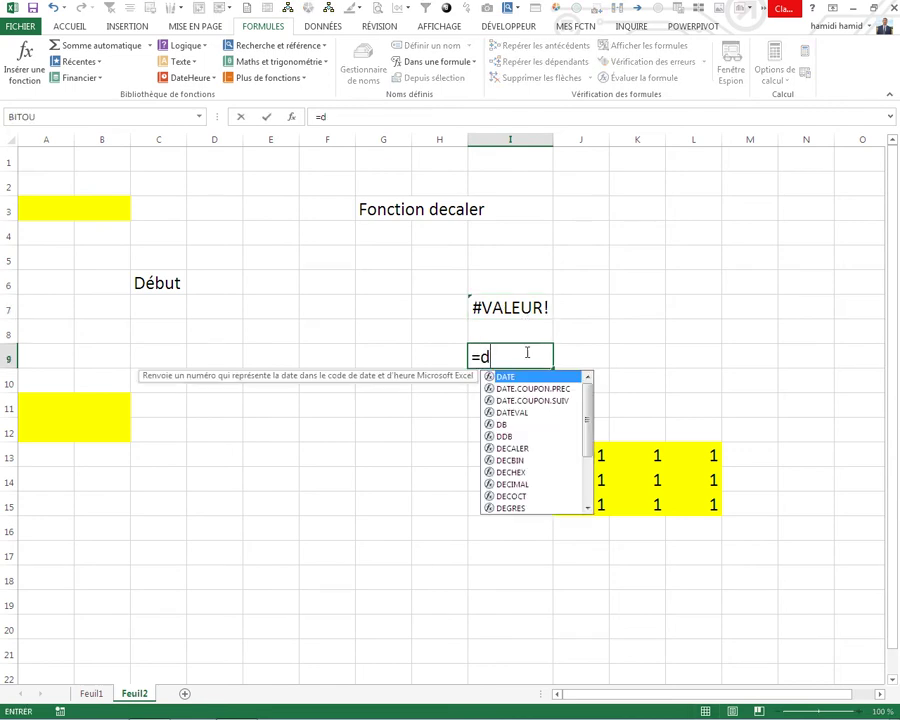
text(ec)
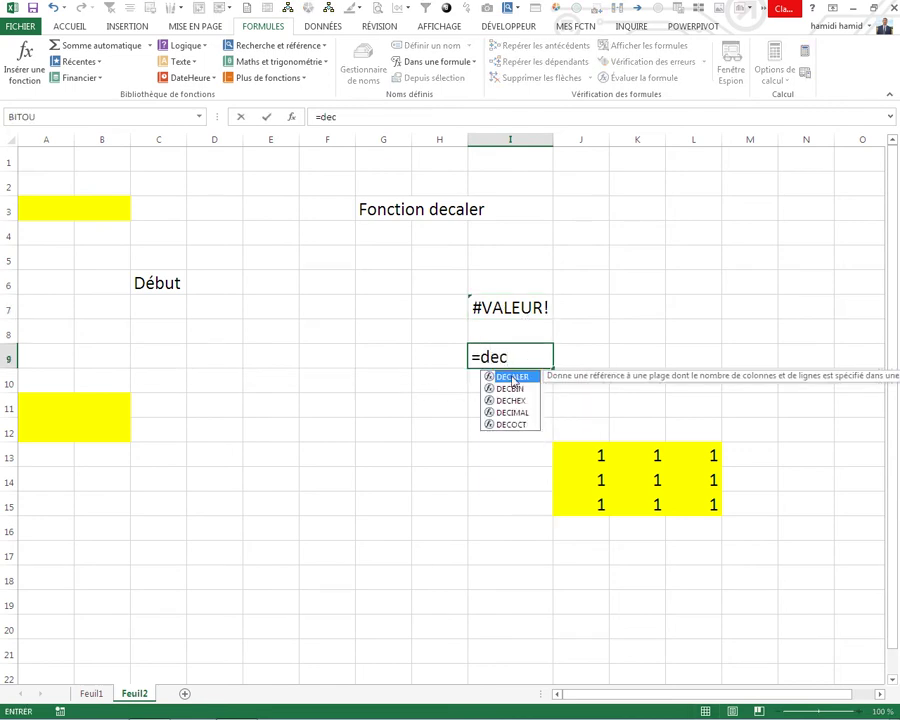
double_click(513, 377)
click(146, 284)
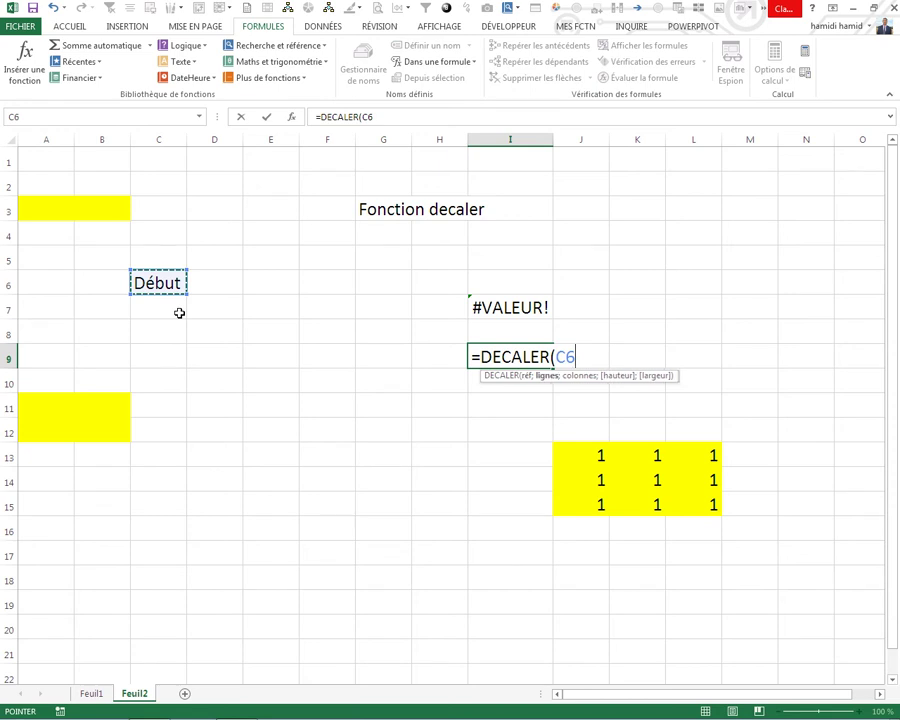
text(;)
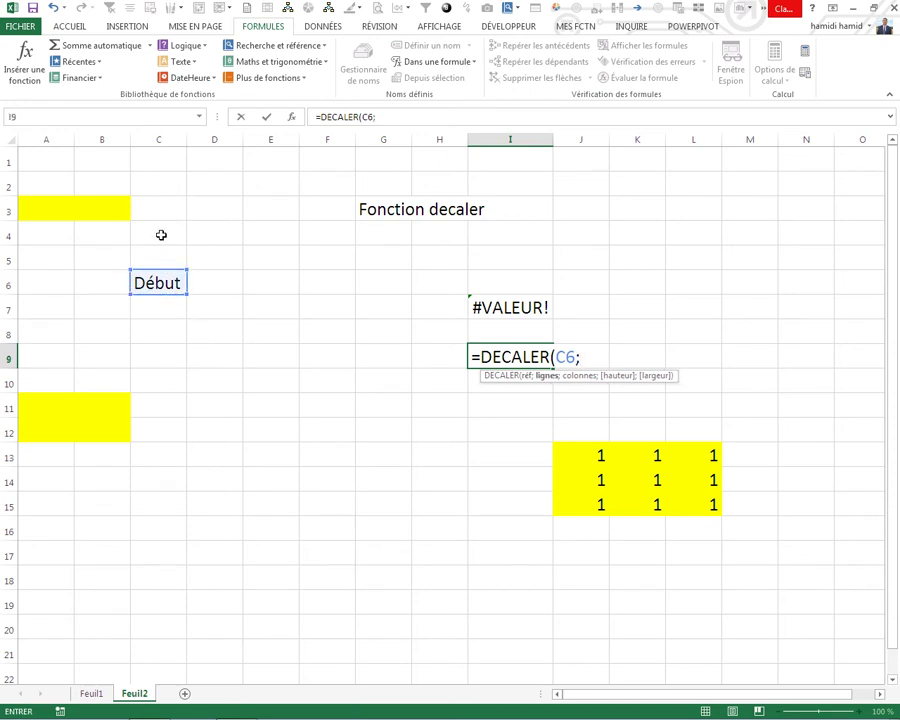
text(-3)
text(;-)
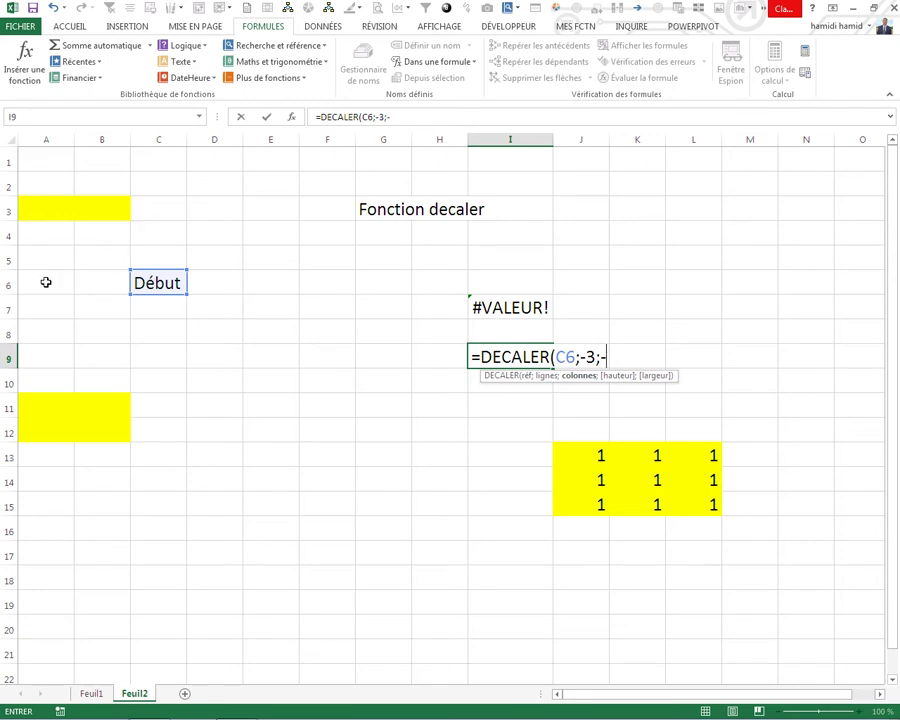
text(2)
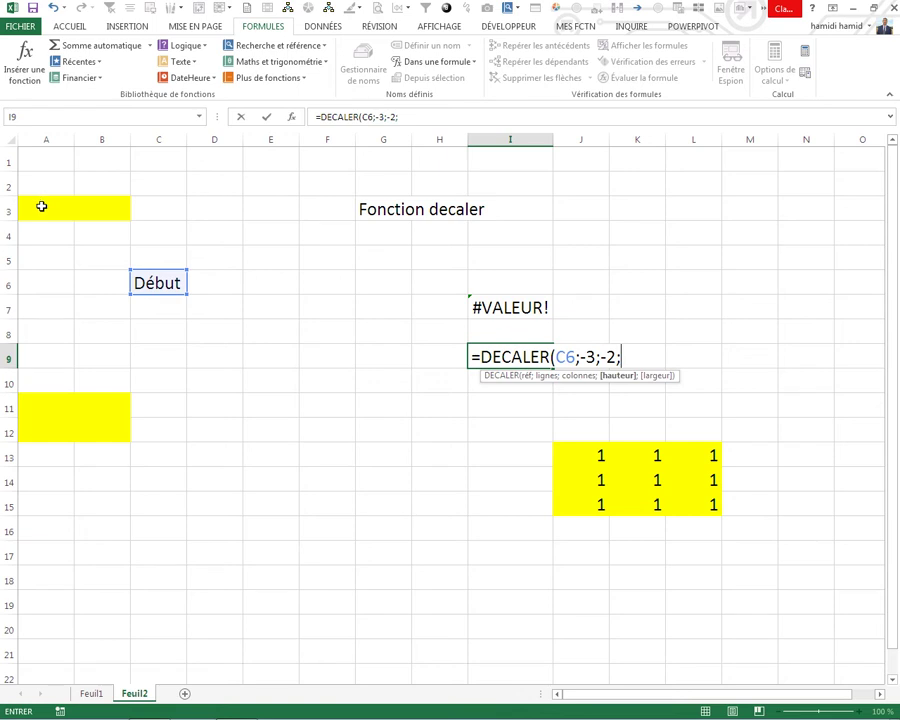
text(;2)
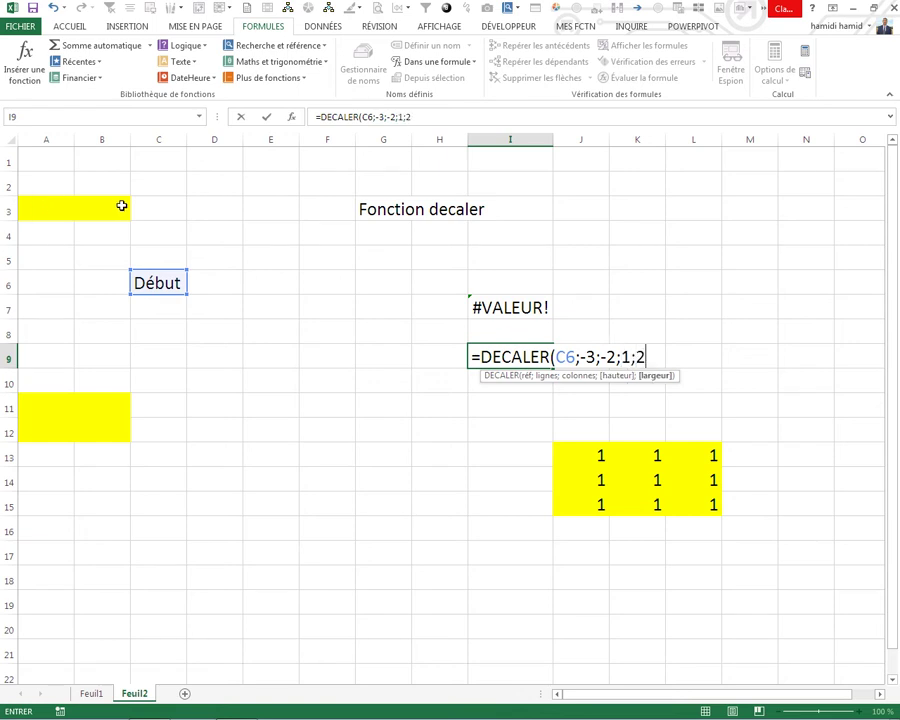
key(Return)
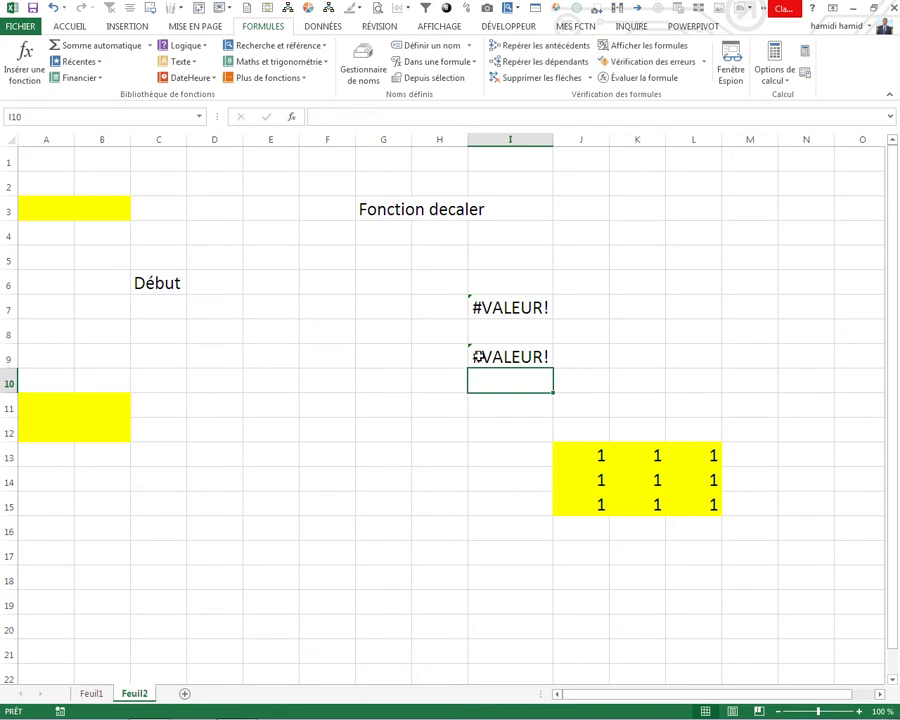
key(Up)
- Point the name oui at =DECALER(C6;-3;-2;1;2) so it covers A3:B3
click(421, 121)
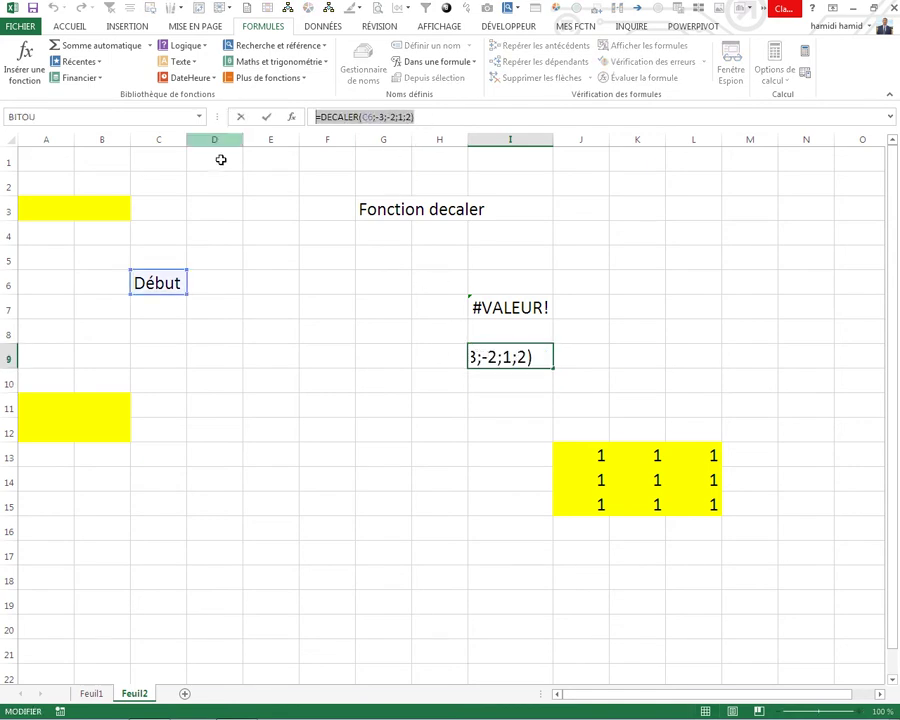
key(Escape)
key(ctrl+F3)
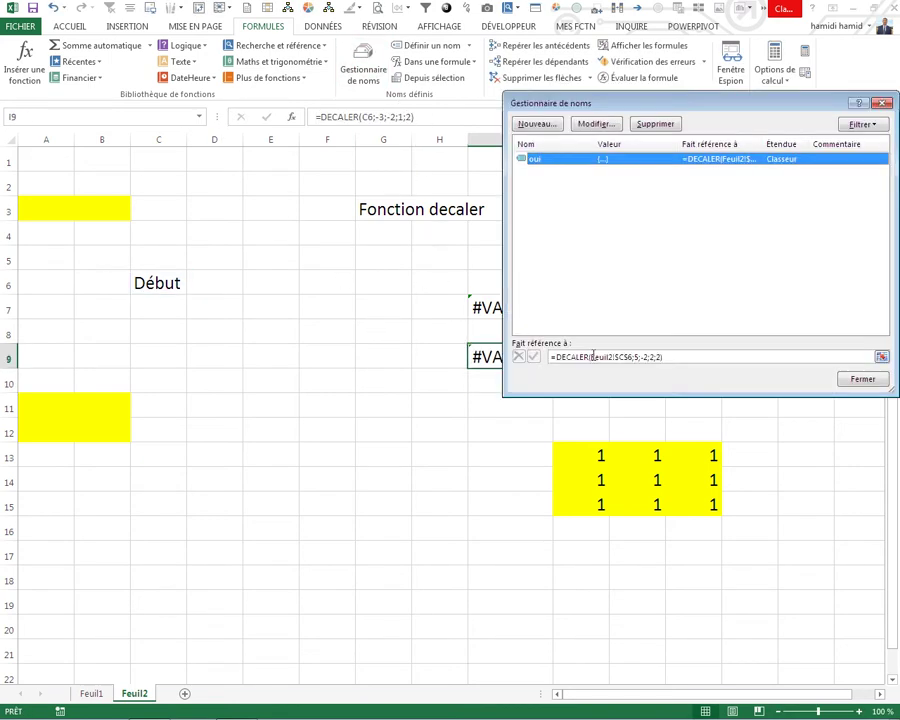
click(682, 357)
key(ctrl+a)
key(Delete)
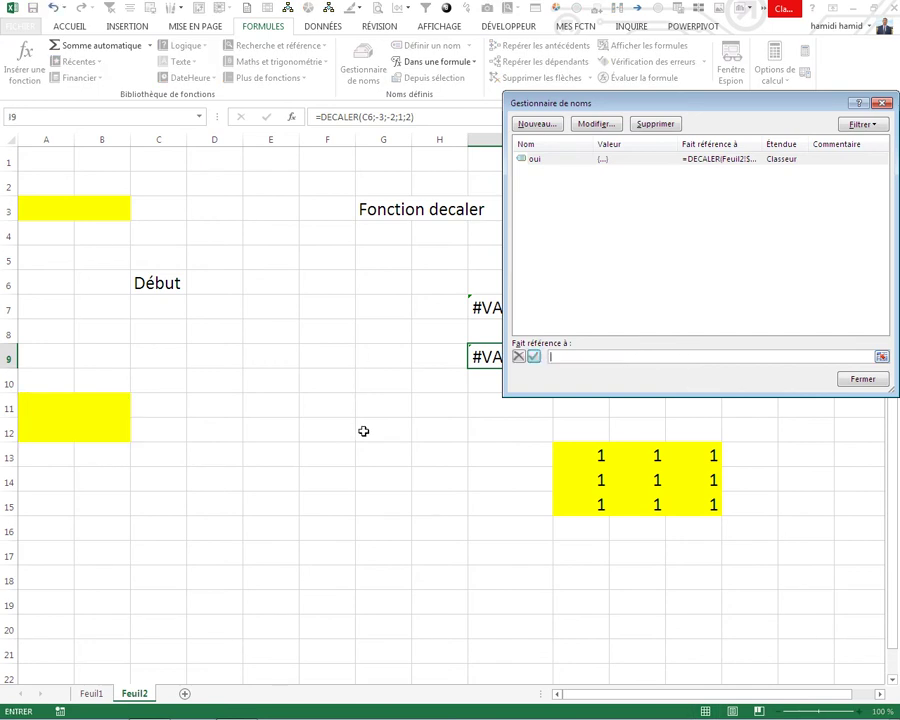
key(ctrl+v)
click(533, 357)
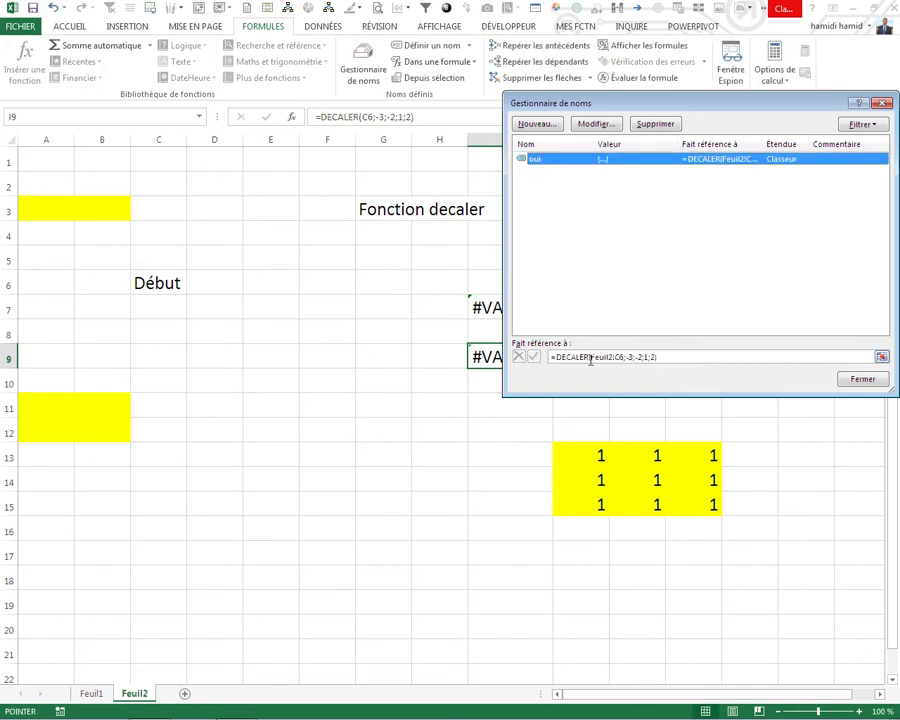
click(589, 357)
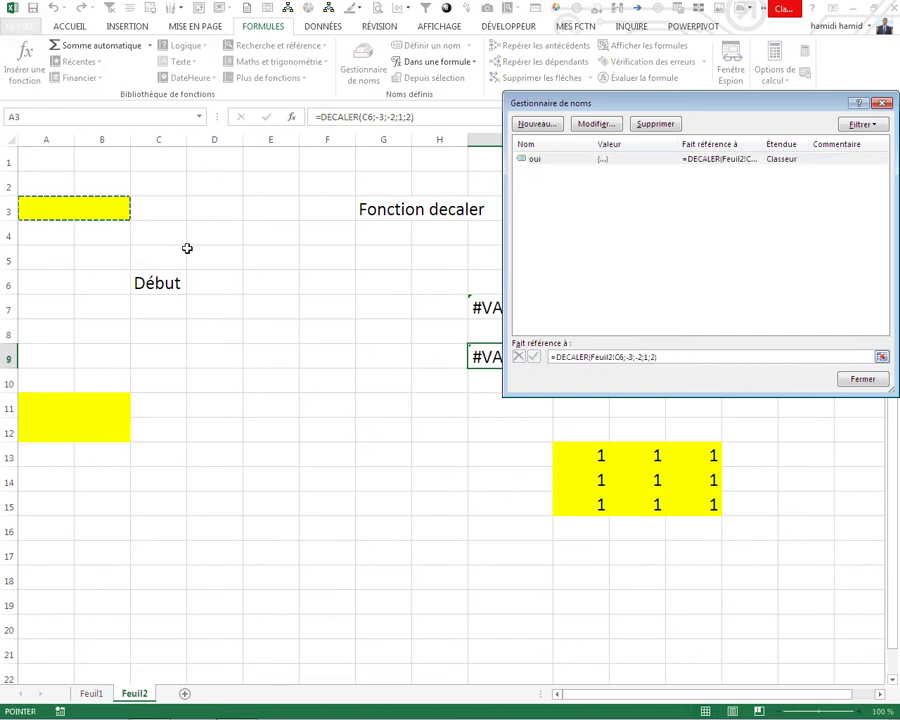
click(858, 379)
click(455, 420)
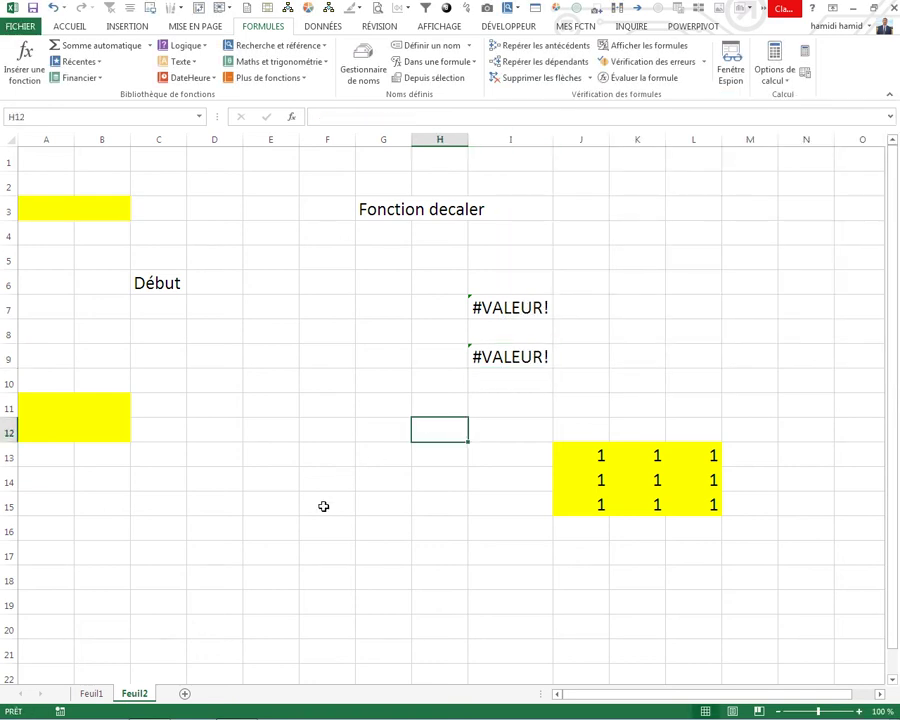
- Switch to the Feuil1 month list and review the defined names
click(92, 693)
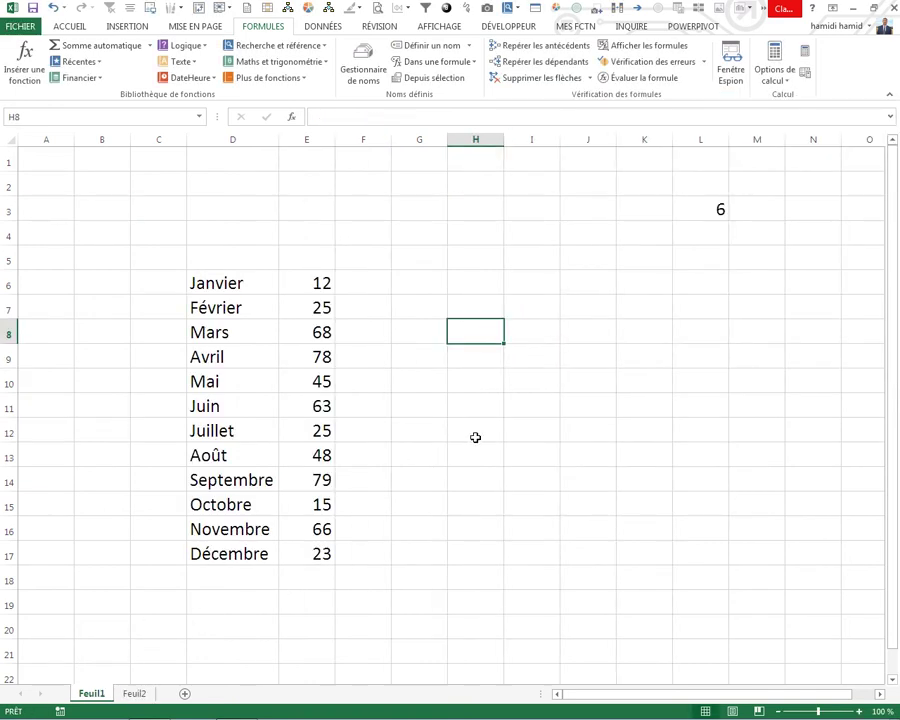
click(484, 288)
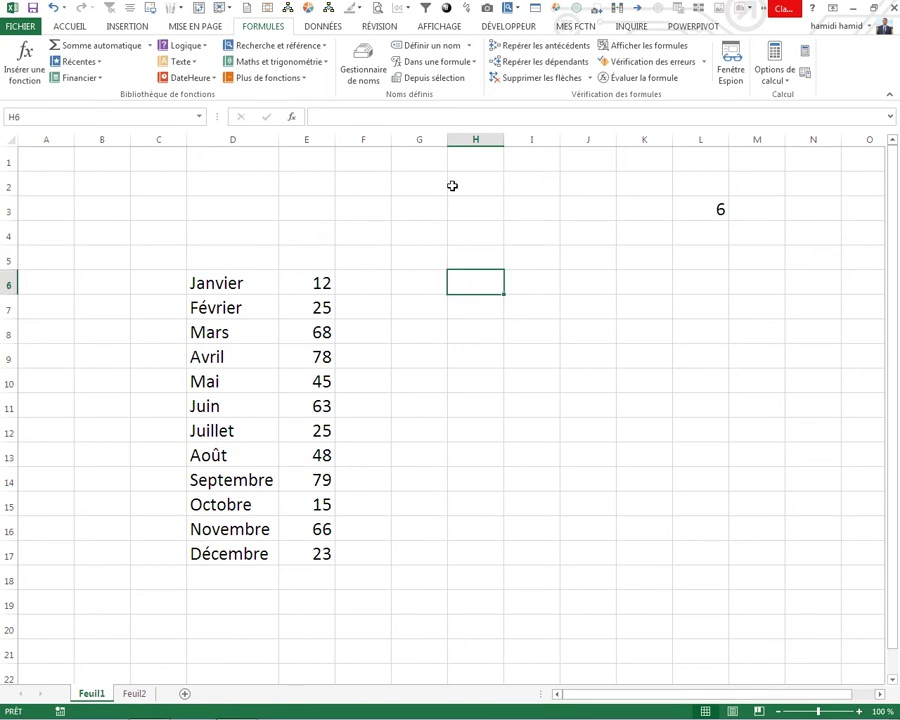
click(363, 62)
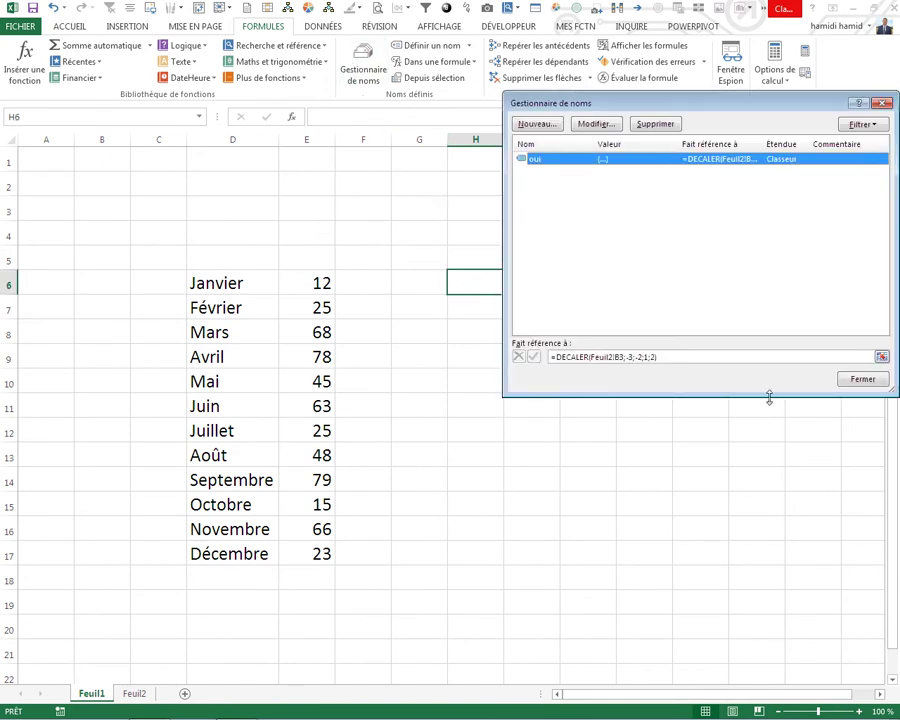
click(855, 384)
- Enter =DECALER($E$6;0;0;6;1) in I7, showing 25, and check its referenced range
click(510, 302)
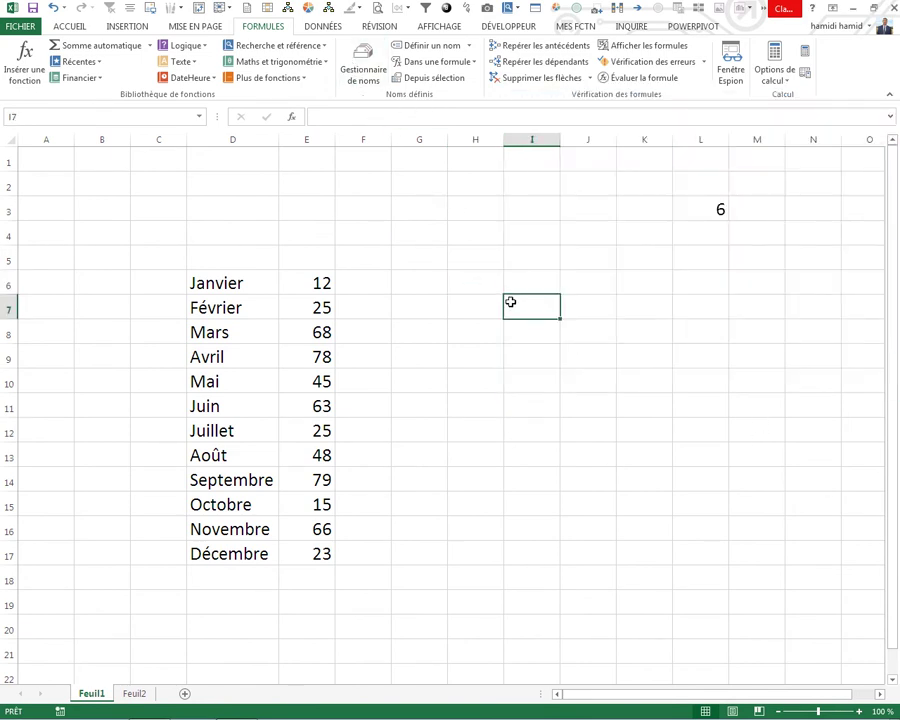
text(=dec)
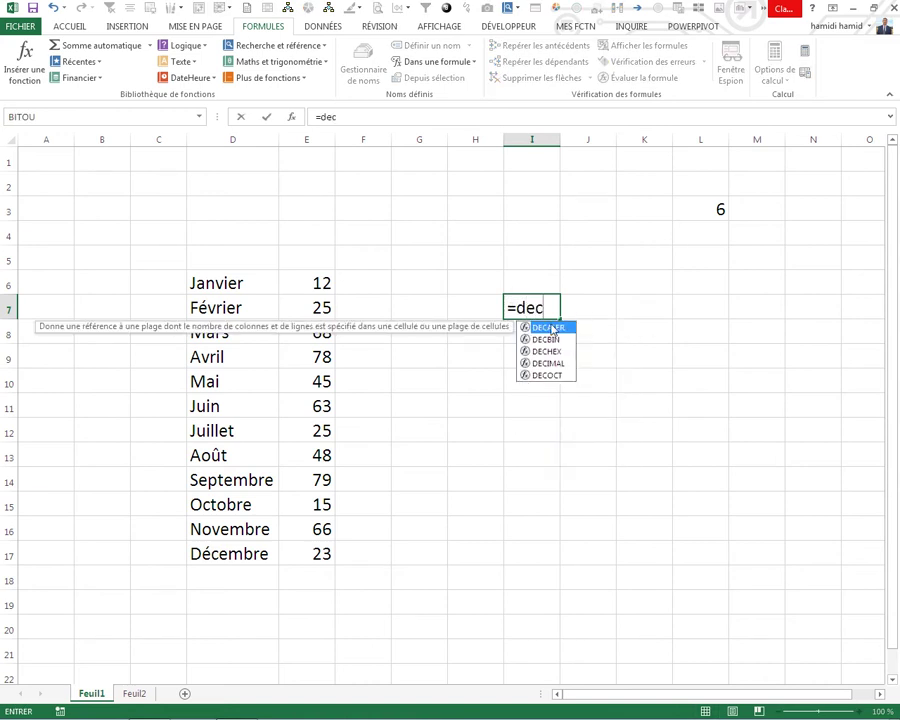
double_click(548, 328)
click(308, 283)
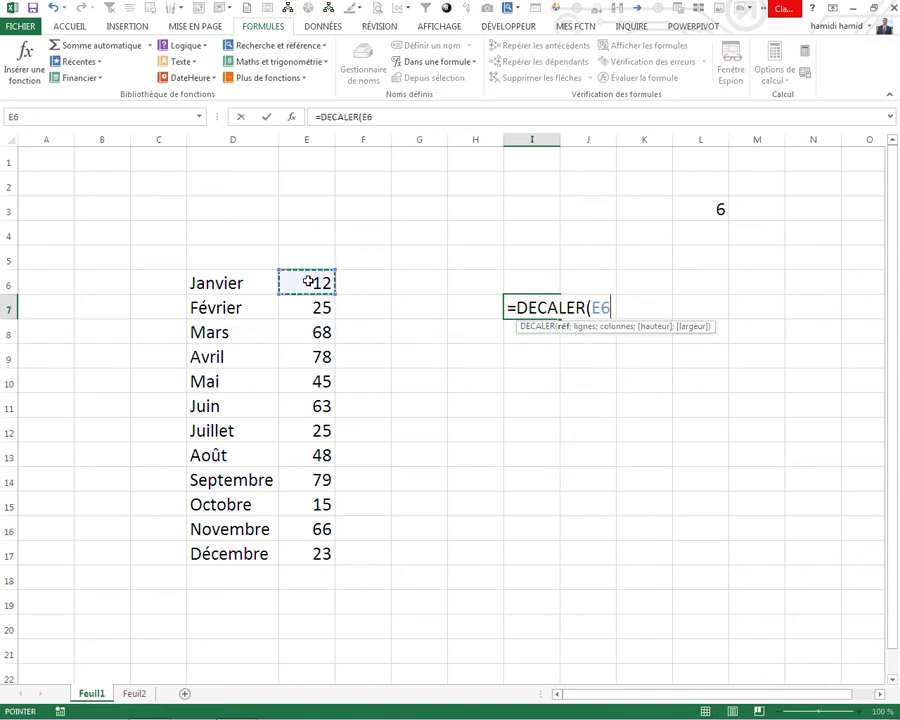
key(F4)
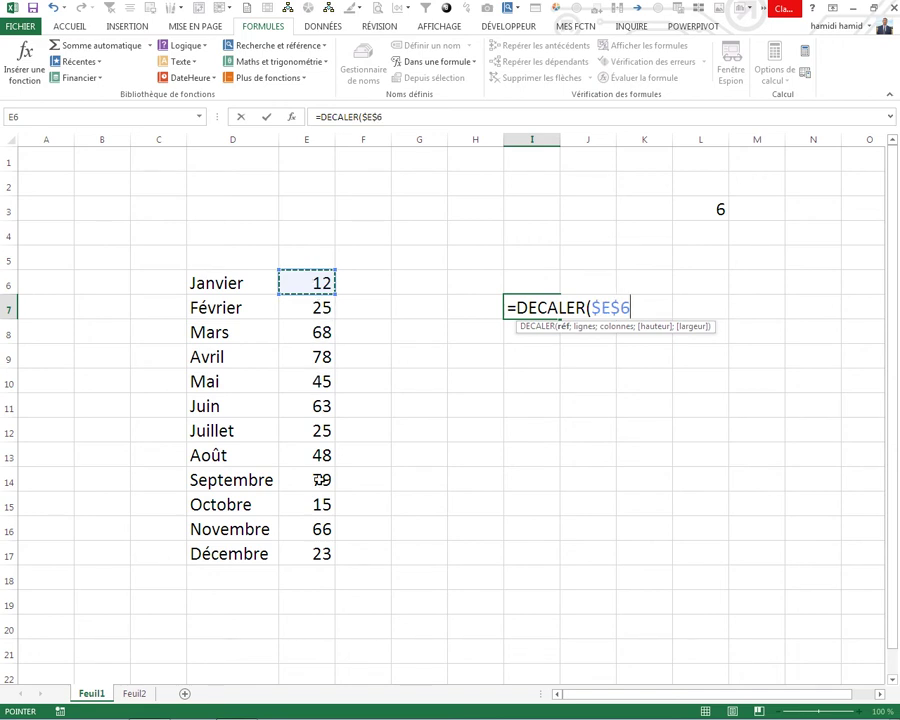
text(;)
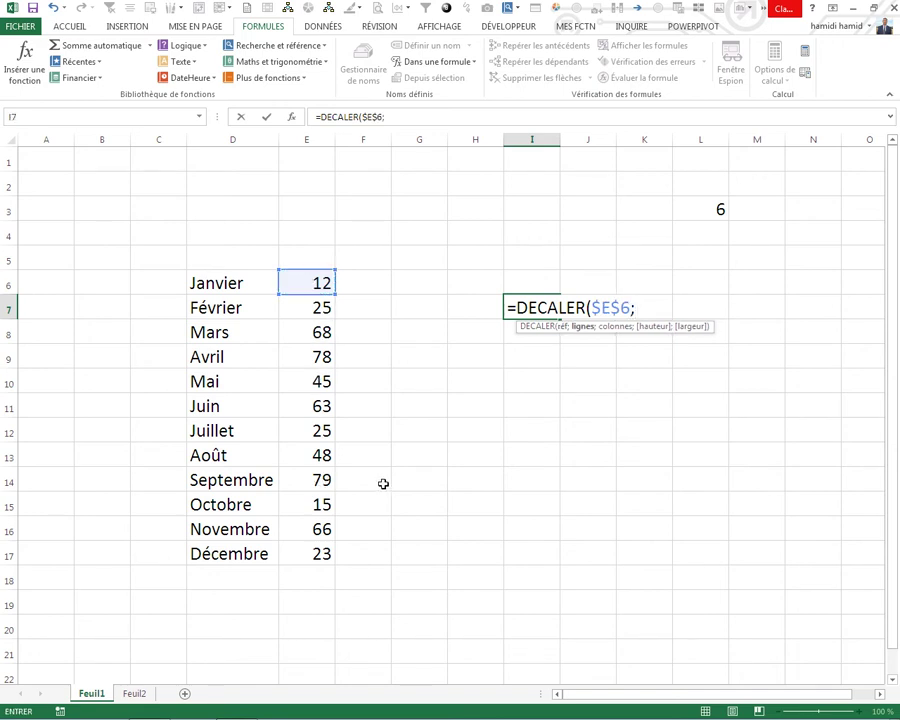
text(0)
text(;0)
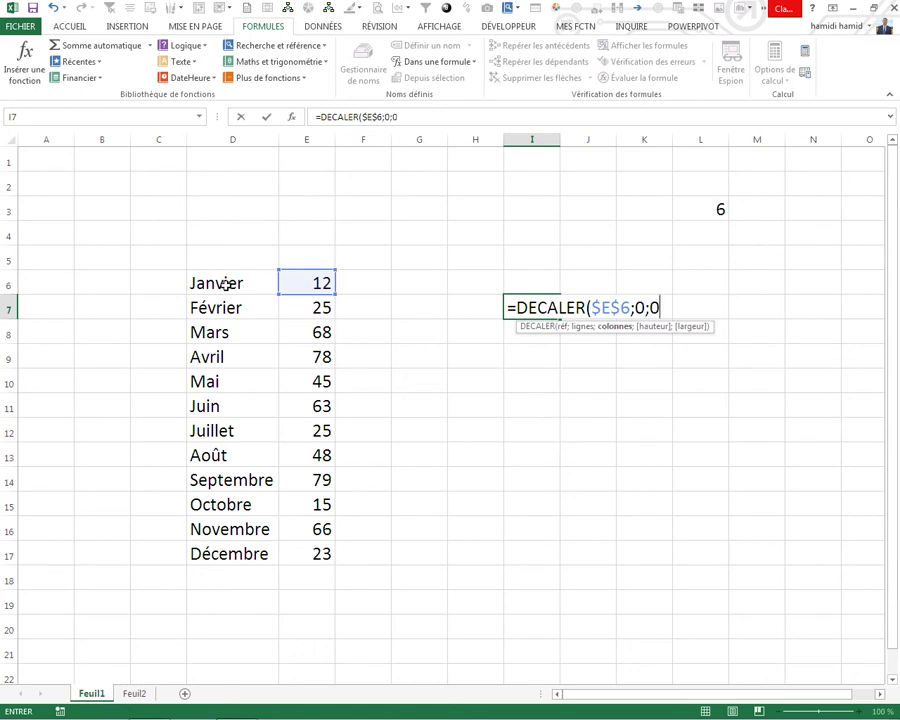
text(;)
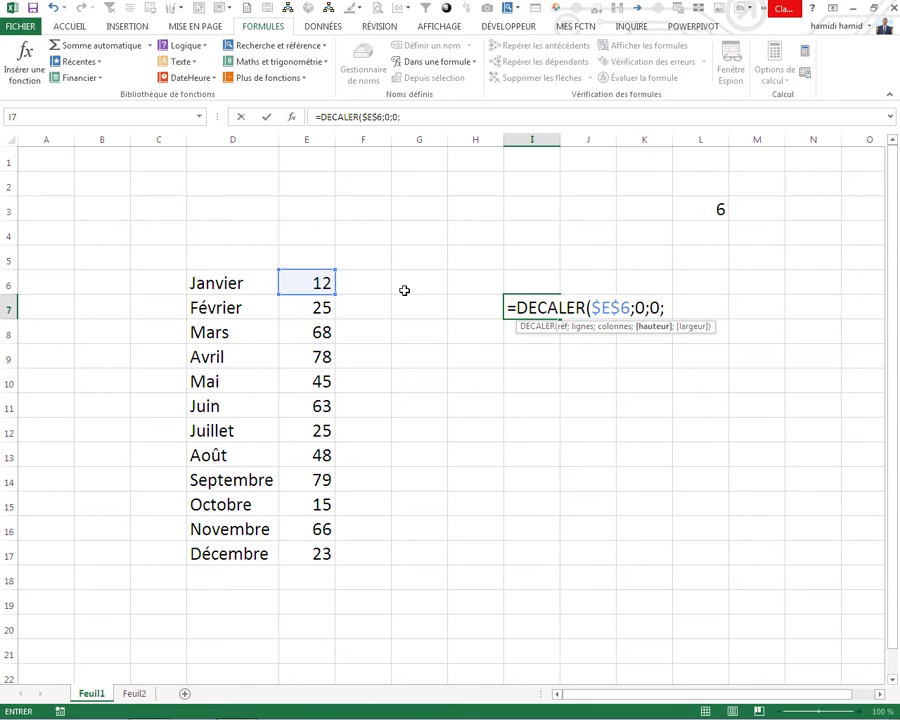
text(6)
text(;)
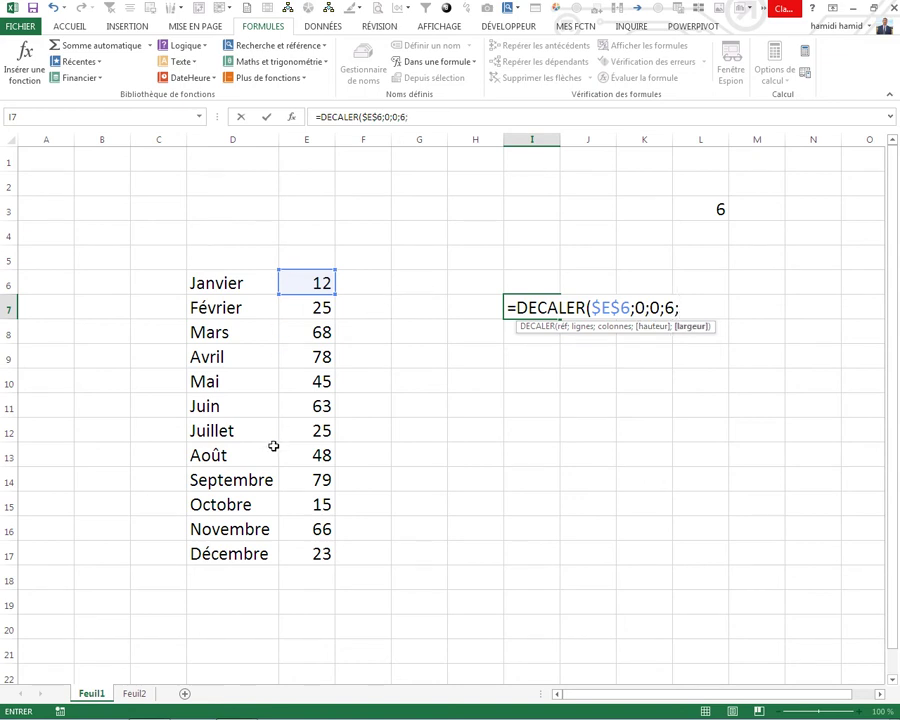
text(1)
key(Return)
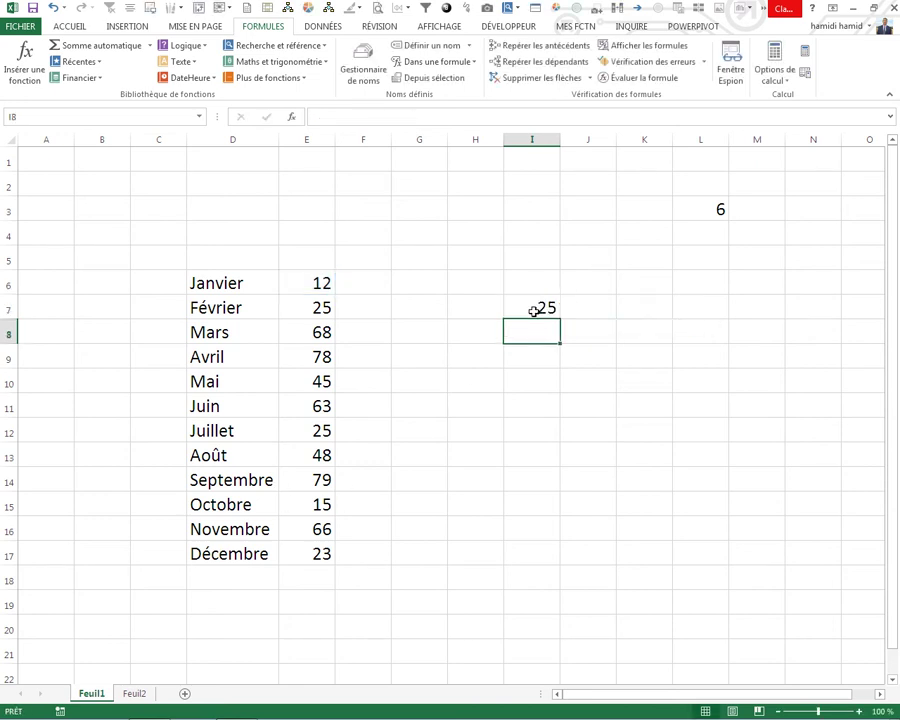
click(532, 308)
key(F2)
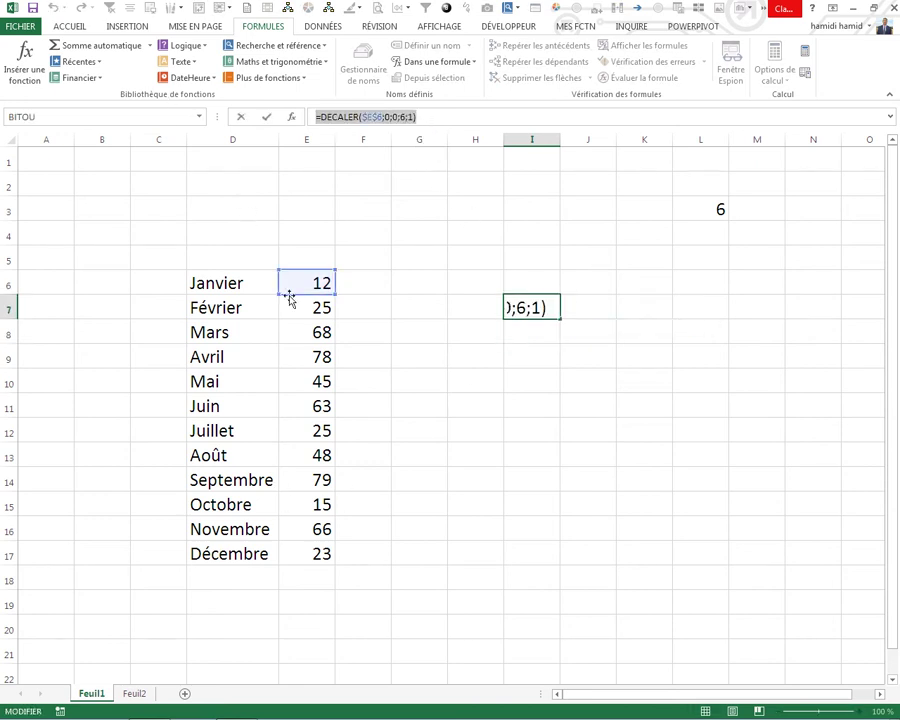
key(Escape)
click(363, 62)
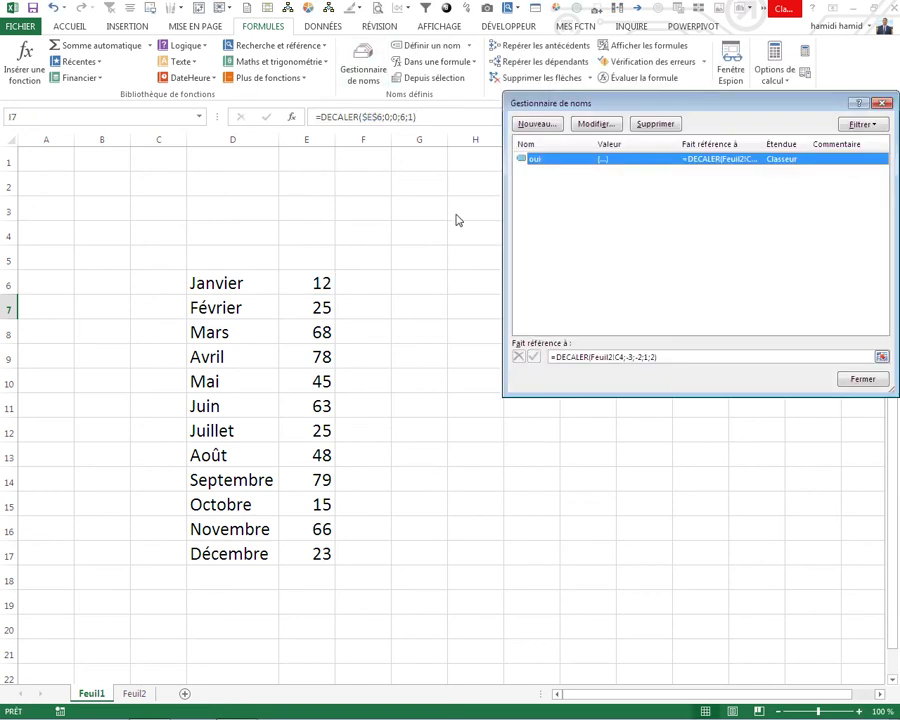
- Create the name mois referring to =DECALER($E$6;0;0;6;1), covering E6:E11
click(541, 126)
text(mois)
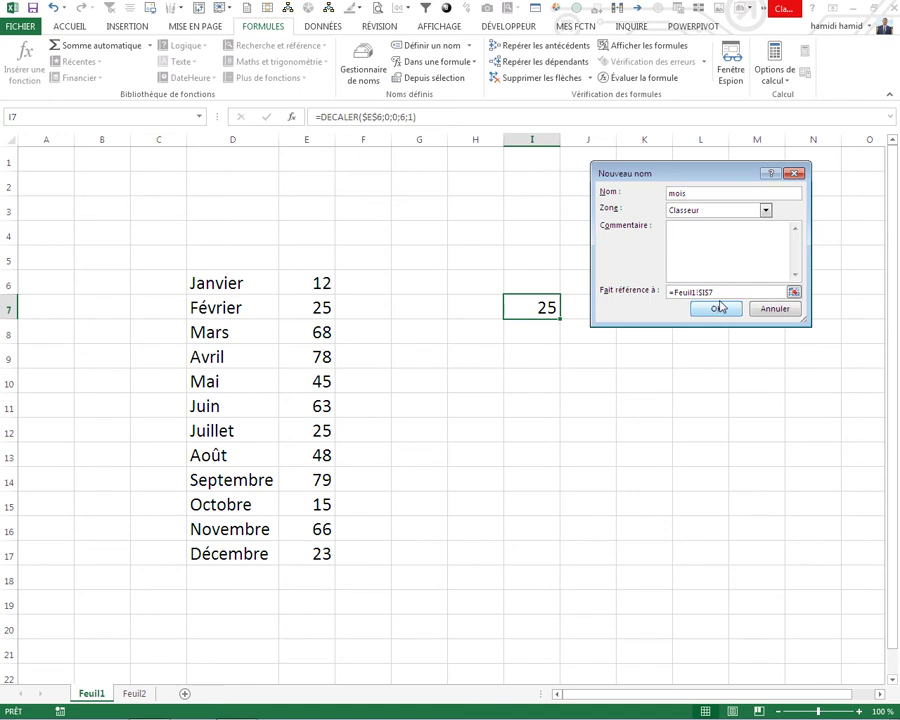
drag(719, 292, 583, 291)
key(BackSpace)
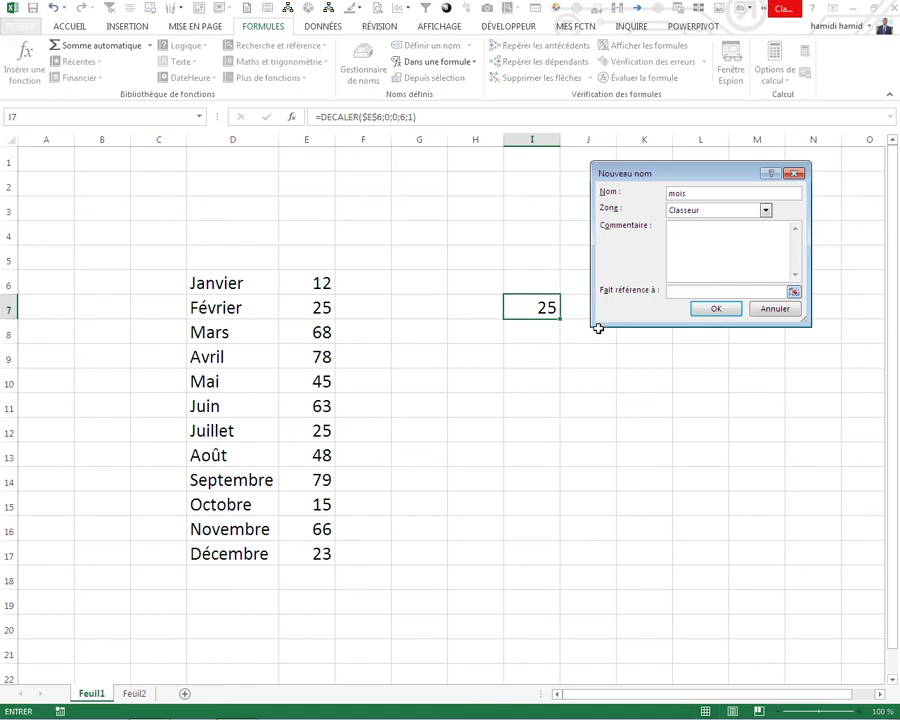
text(=DECALER($E$6;0;0;6;1))
click(716, 309)
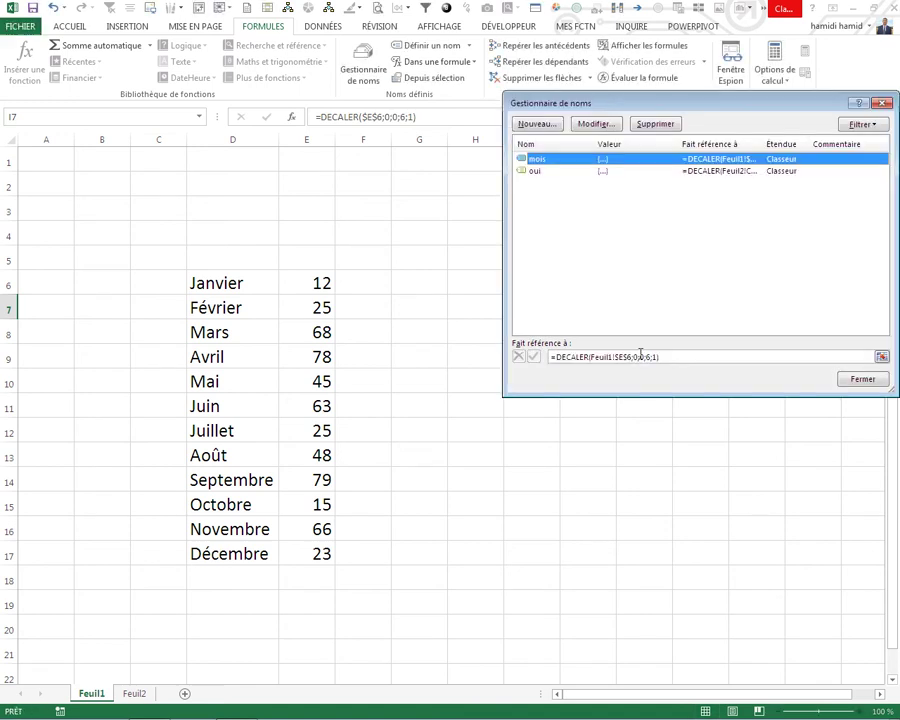
click(640, 356)
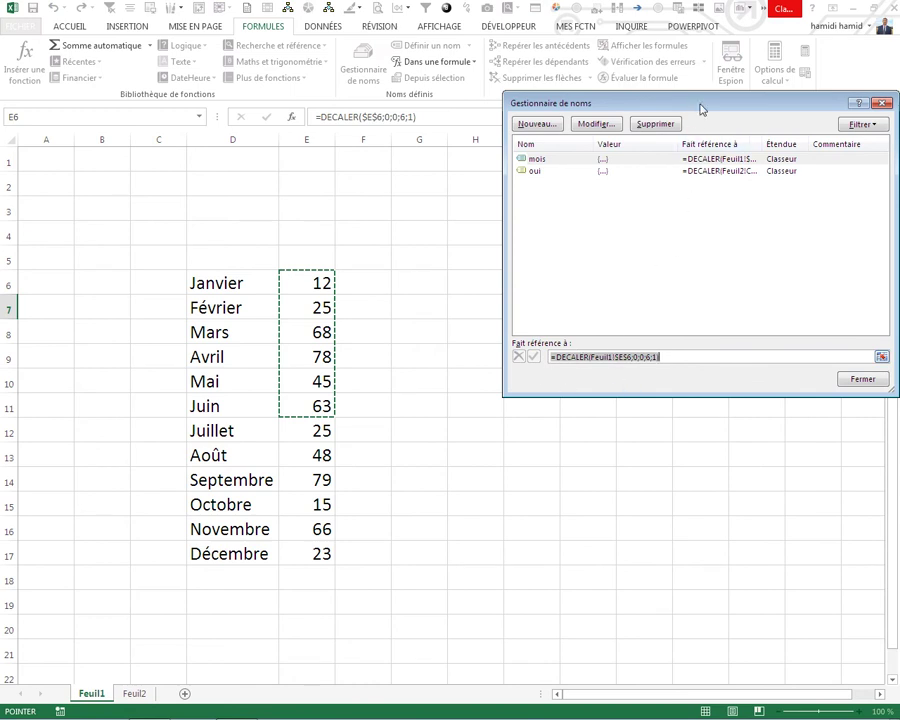
drag(701, 108, 613, 216)
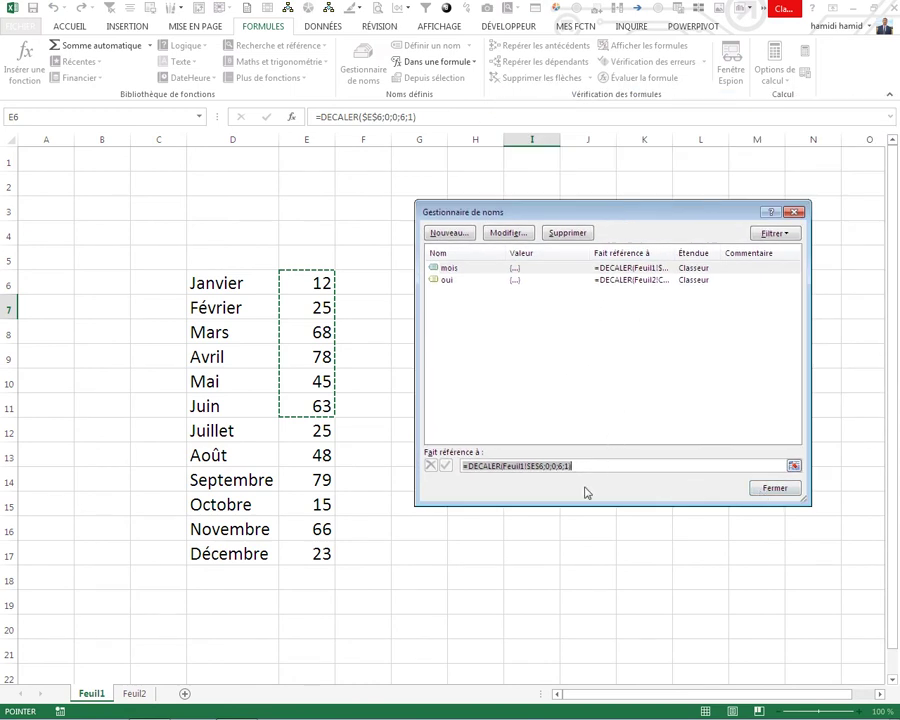
- Change I7's formula to =DECALER($E$6;0;0;$L$3;1), replacing the fixed 6 with $L$3
click(772, 488)
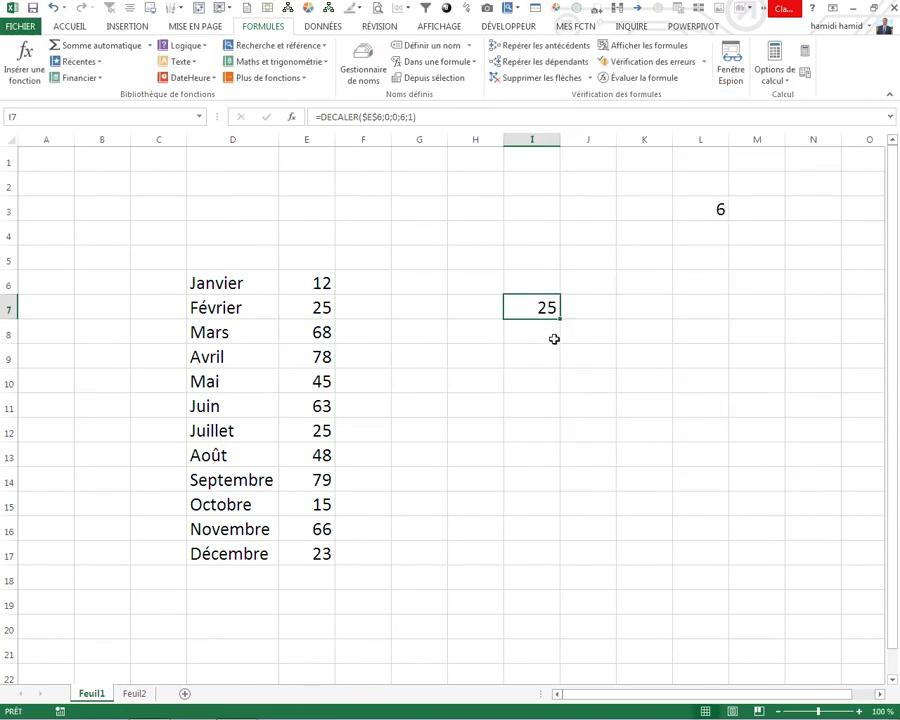
double_click(535, 305)
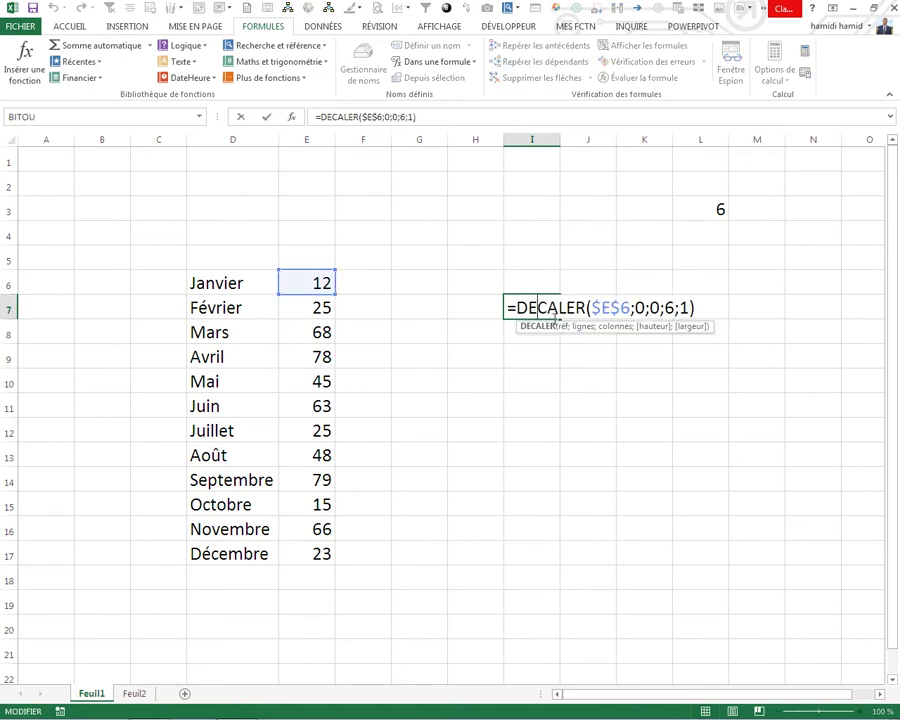
click(673, 308)
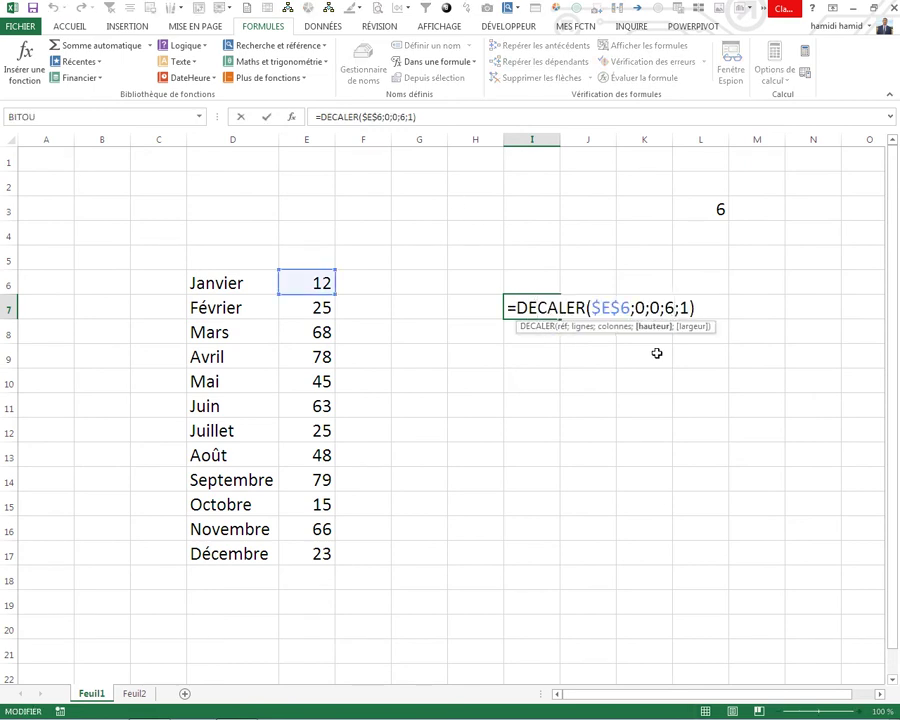
key(BackSpace)
click(703, 206)
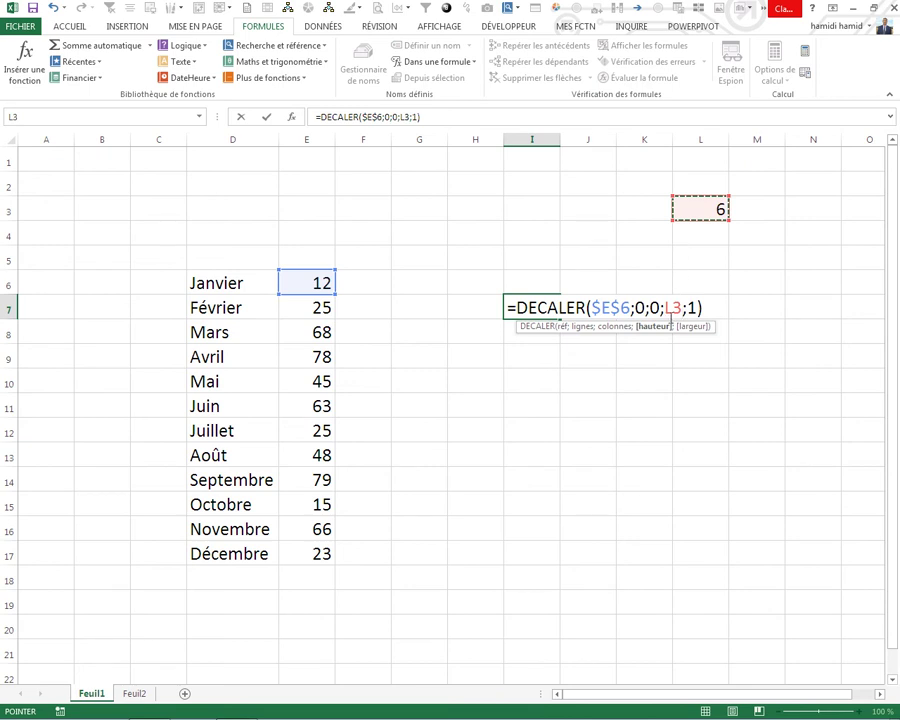
key(F4)
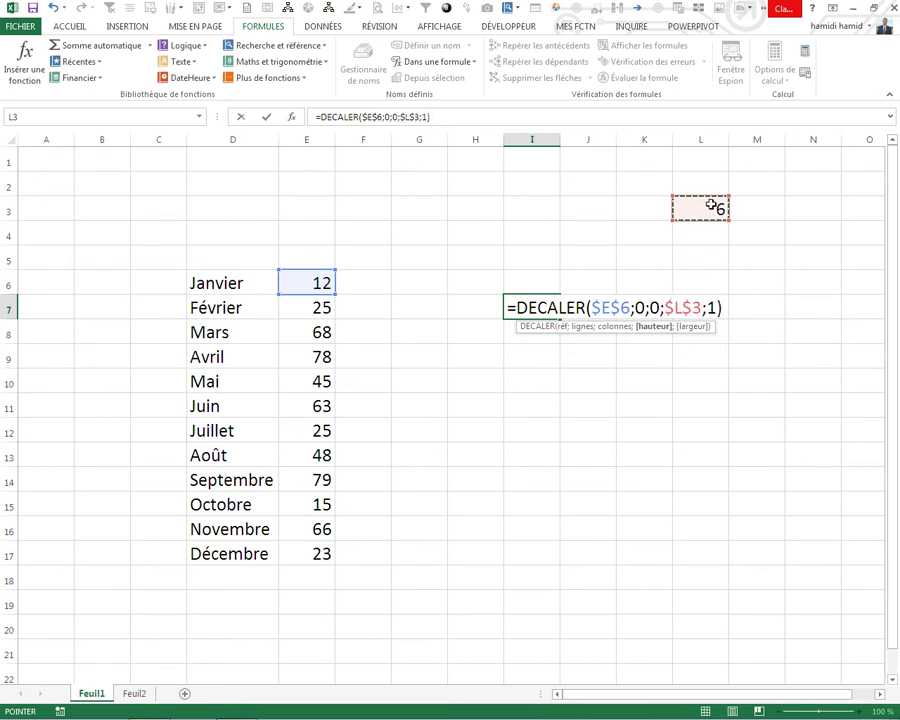
key(ctrl+Return)
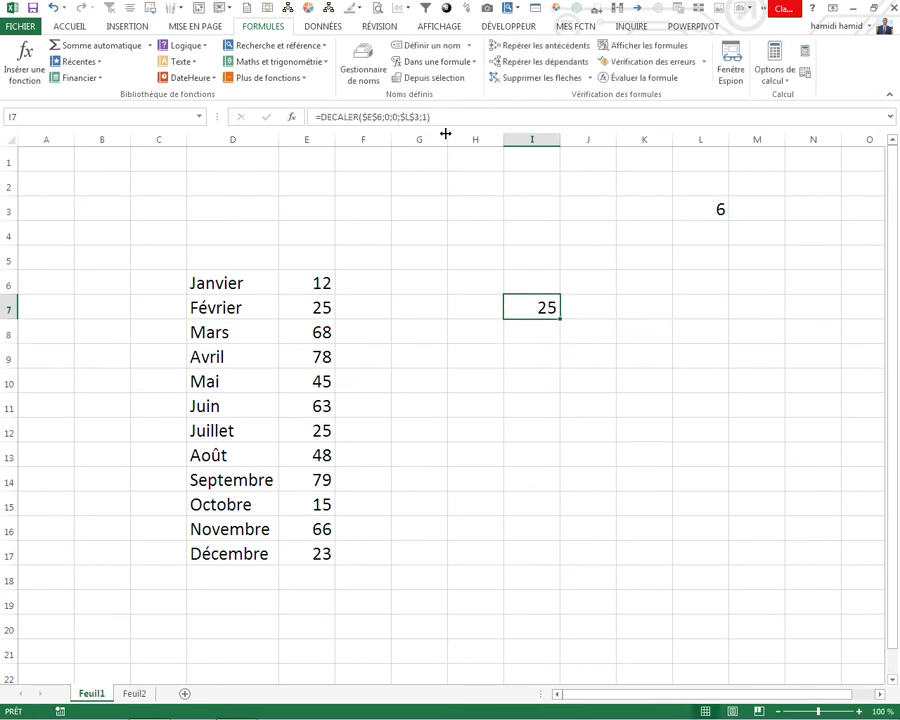
- Redefine mois as =DECALER($E$6;0;0;$L$3;1) in Name Manager
click(433, 118)
key(Escape)
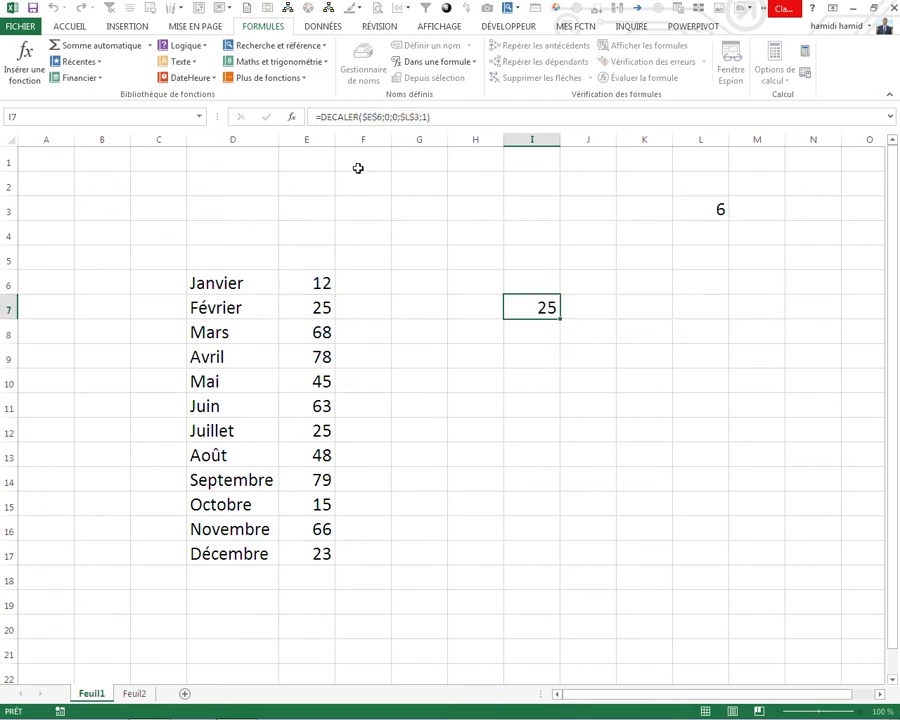
click(376, 84)
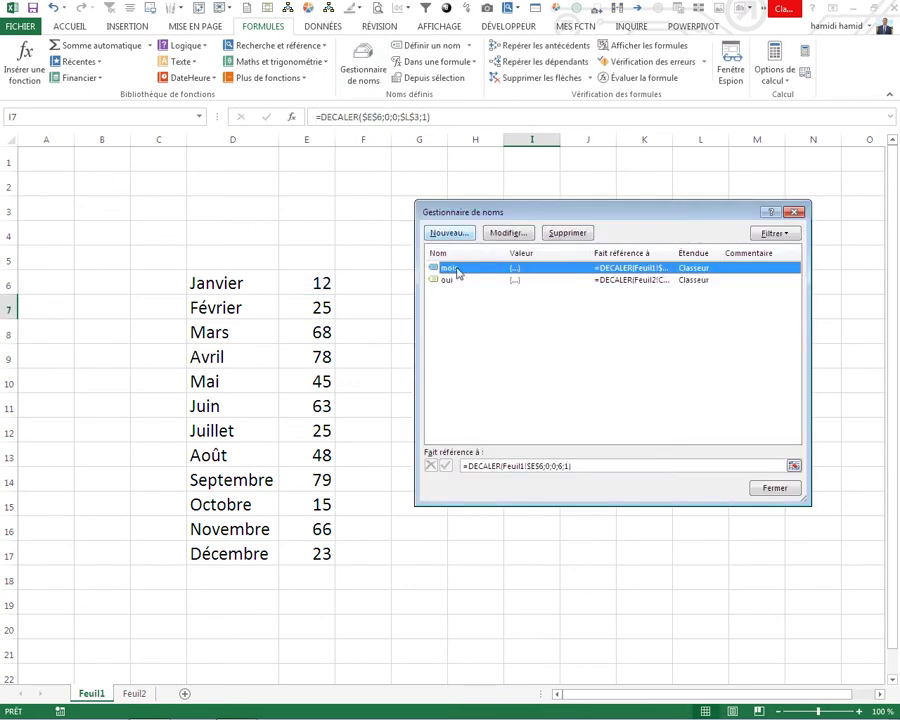
click(575, 467)
key(ctrl+a)
key(BackSpace)
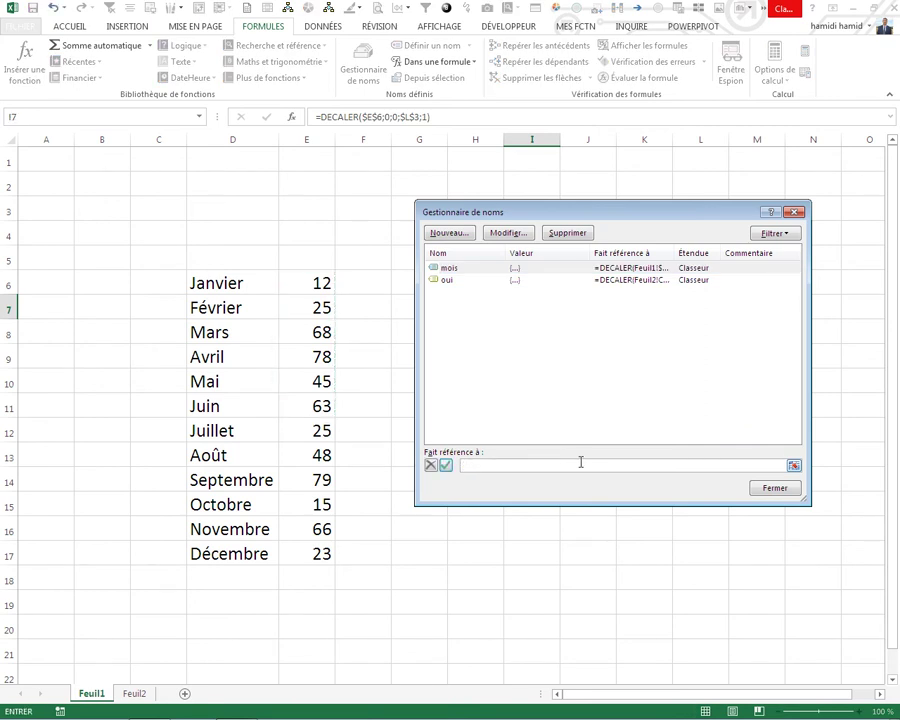
key(ctrl+v)
click(446, 466)
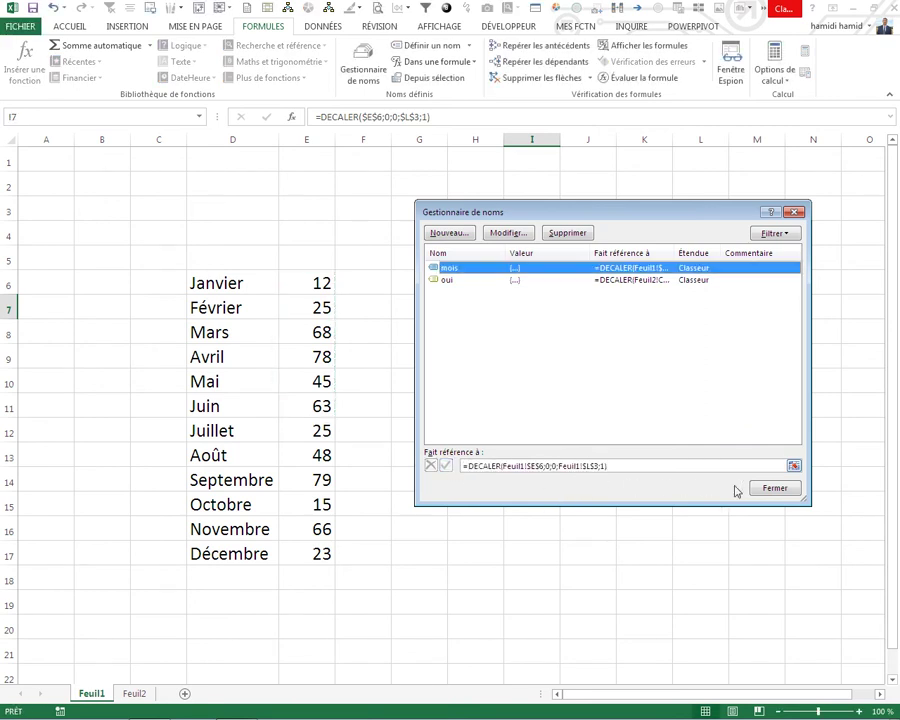
click(775, 488)
click(631, 441)
- Enter 8 in L3 and confirm mois now covers E6:E13
click(526, 305)
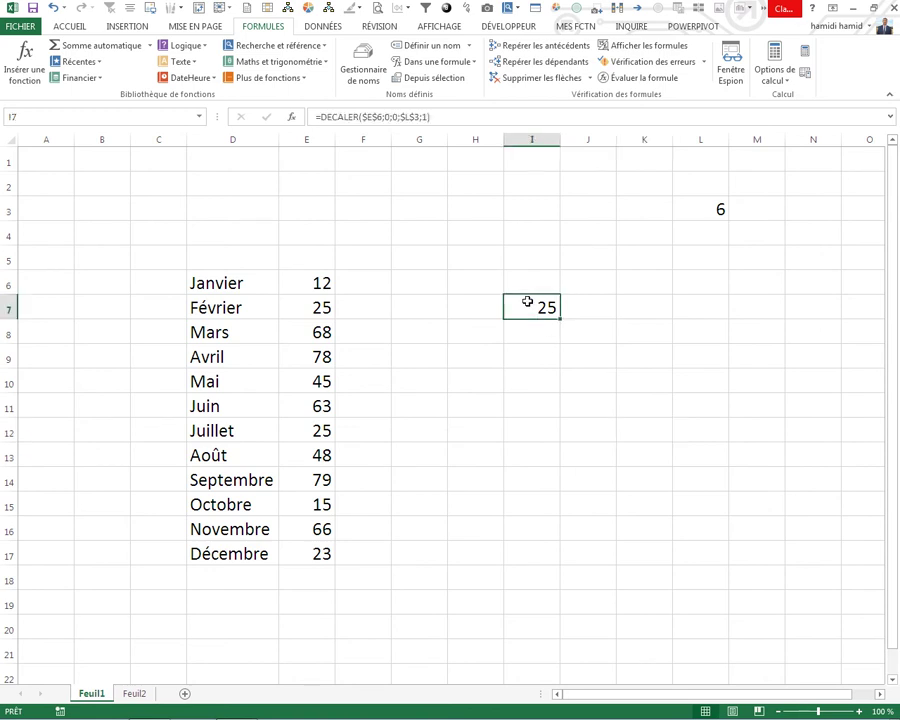
click(557, 381)
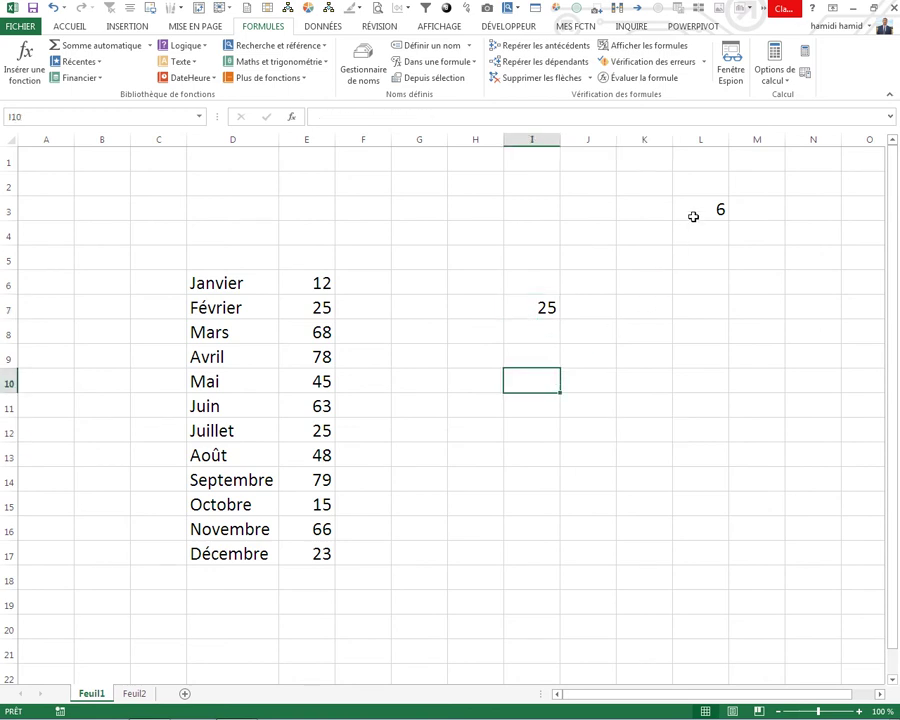
click(690, 213)
text(8)
drag(655, 360, 645, 381)
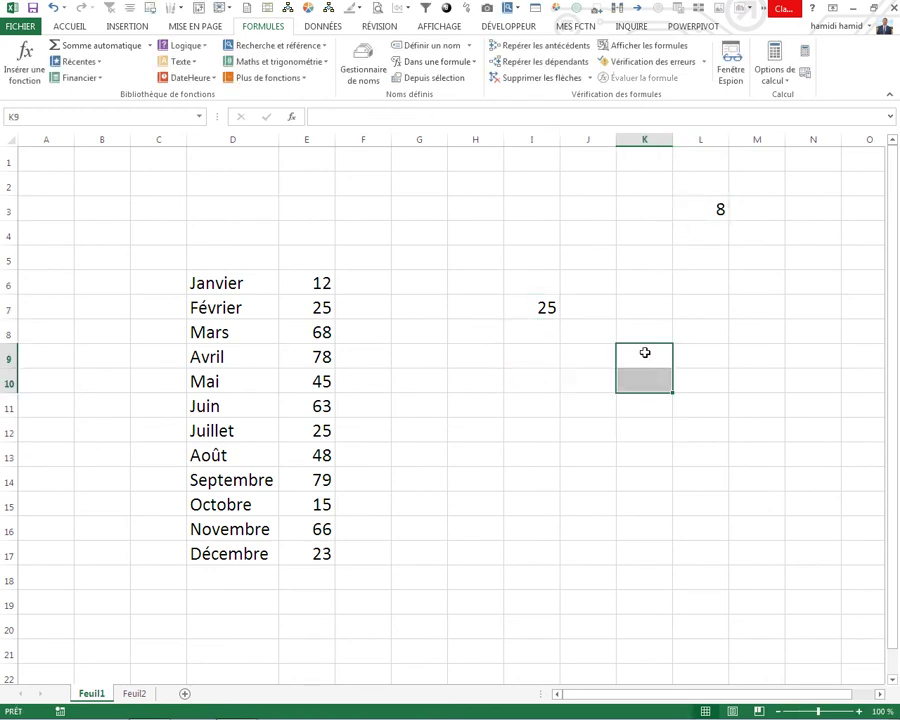
click(700, 214)
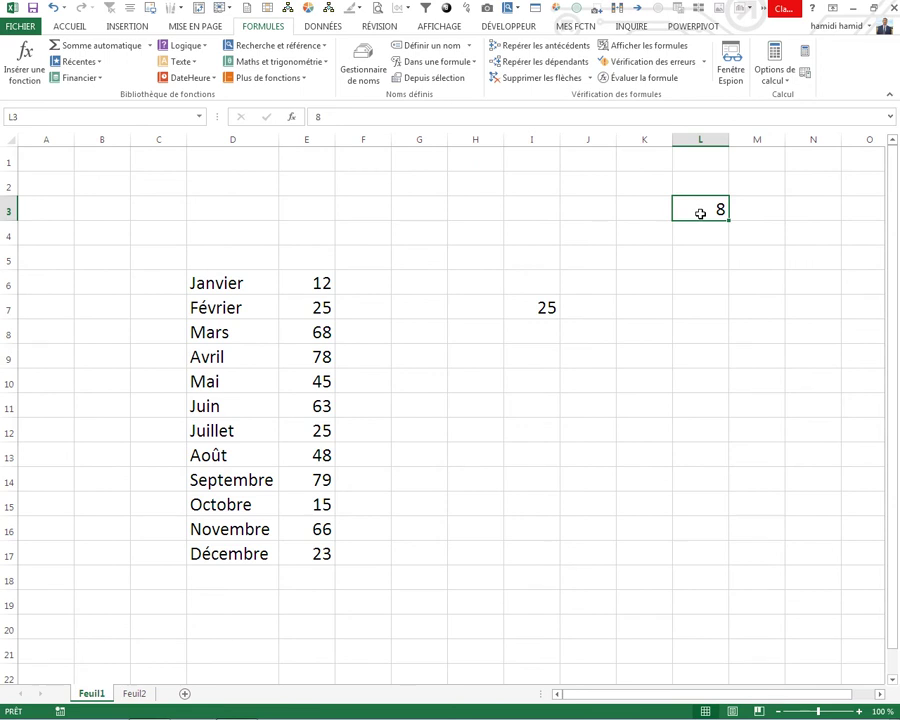
click(363, 65)
click(497, 465)
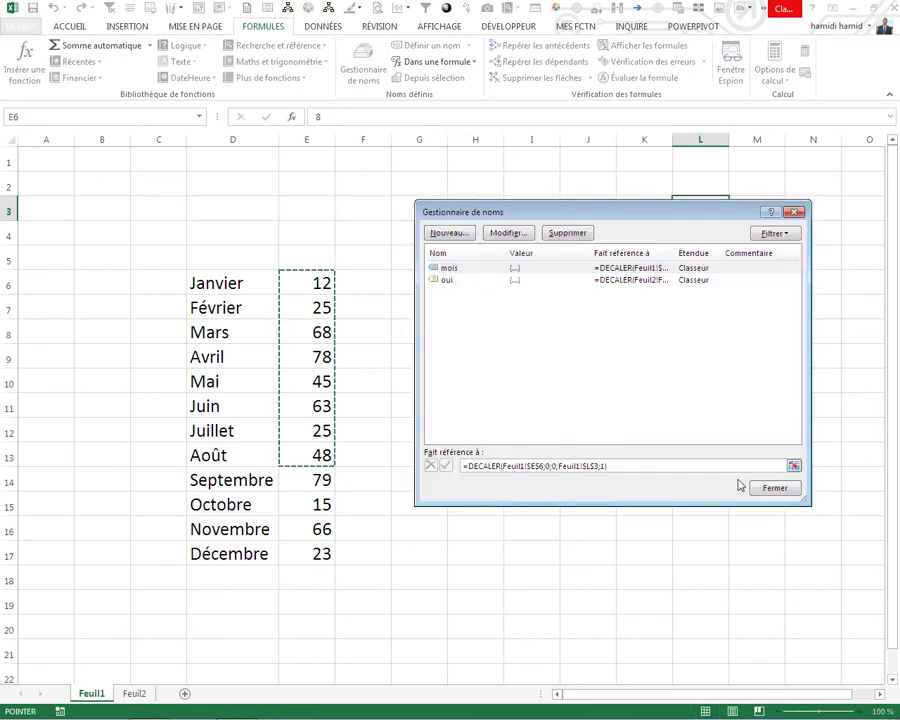
key(Escape)
- Change L3 to 12 and confirm mois expands to E6:E17
text(1)
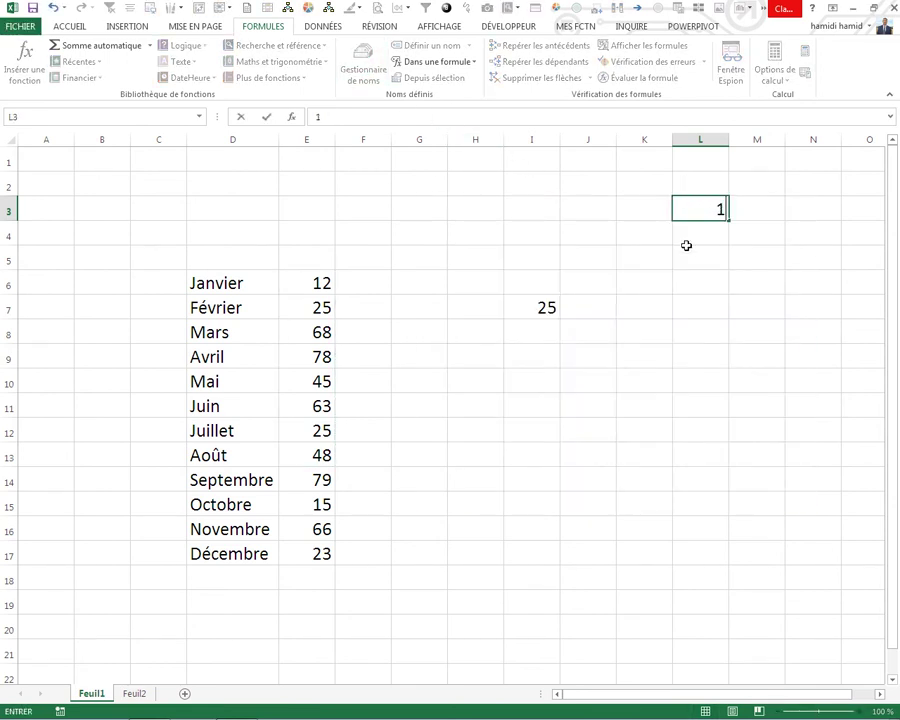
text(2)
click(700, 283)
click(363, 65)
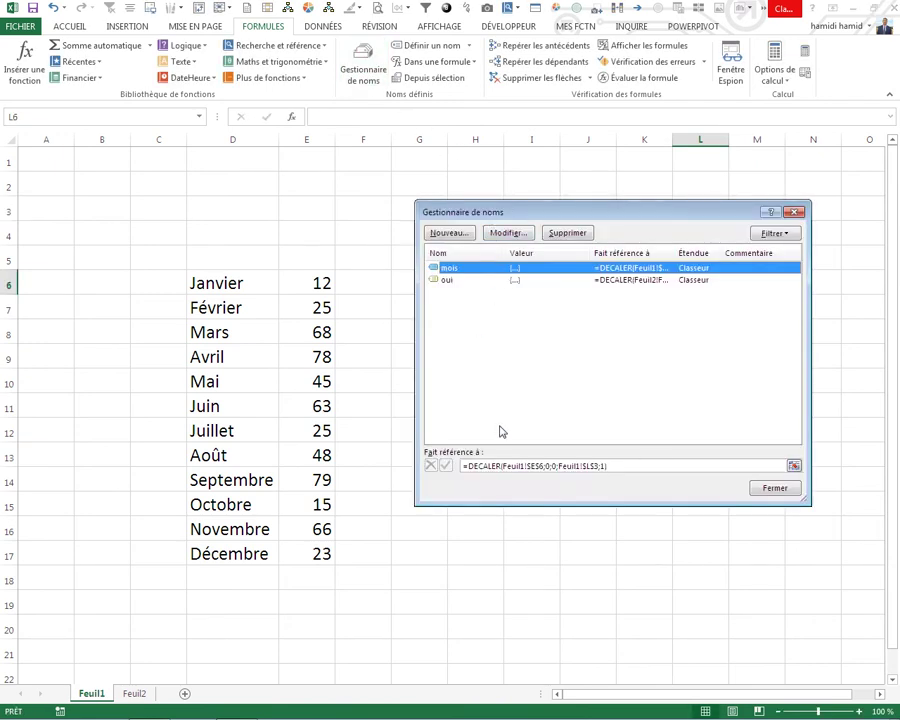
click(497, 465)
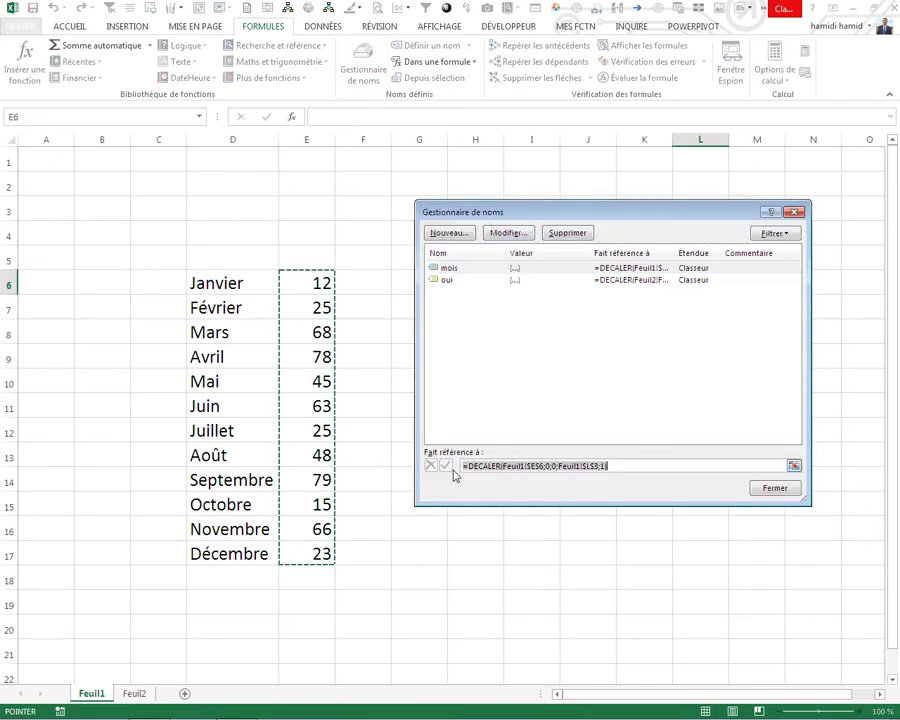
click(775, 488)
click(614, 360)
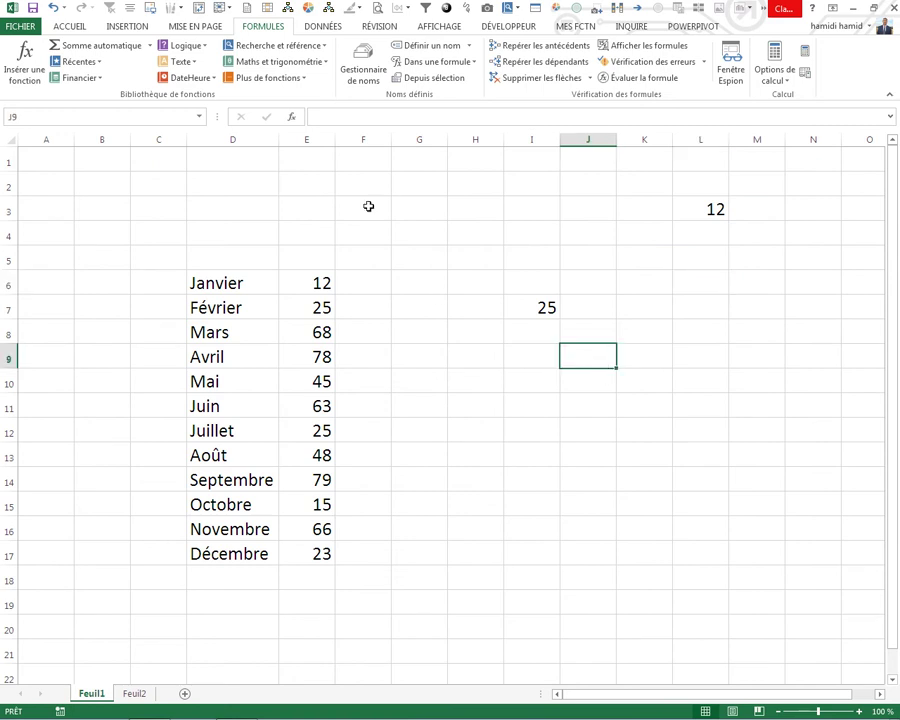
- Insert an empty column chart and move it to the right
click(130, 27)
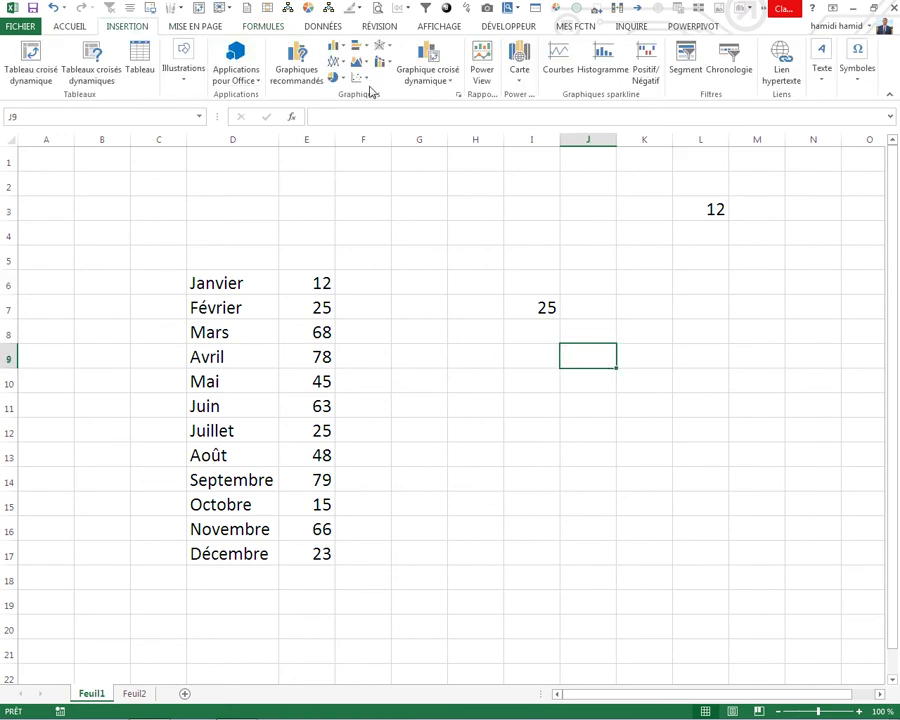
click(336, 46)
click(343, 90)
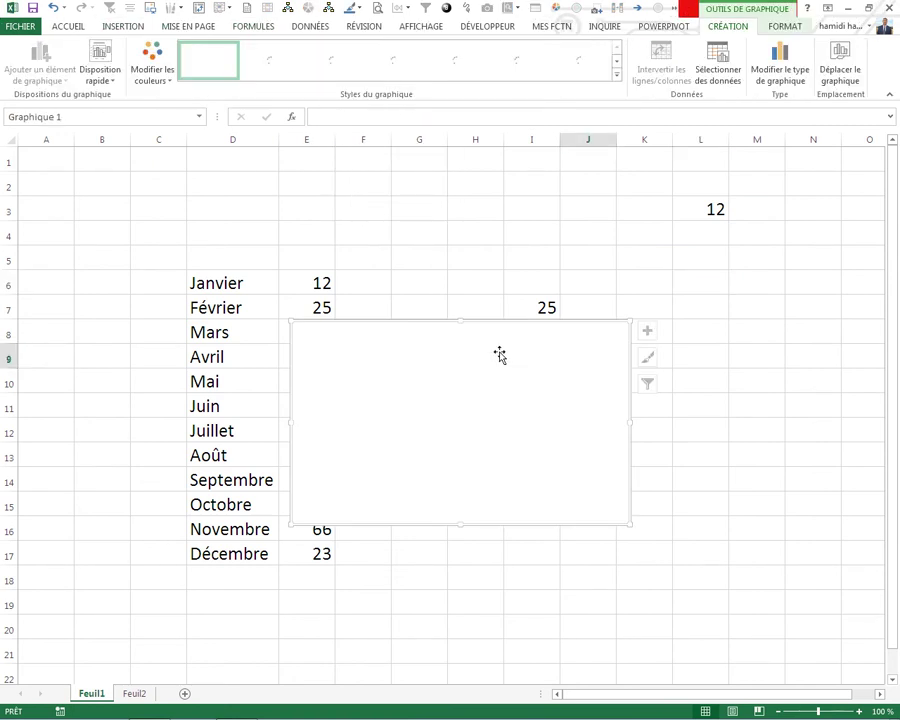
drag(435, 360, 569, 366)
- Add a chart series whose values are =Feuil1!mois, giving twelve monthly bars
right_click(572, 368)
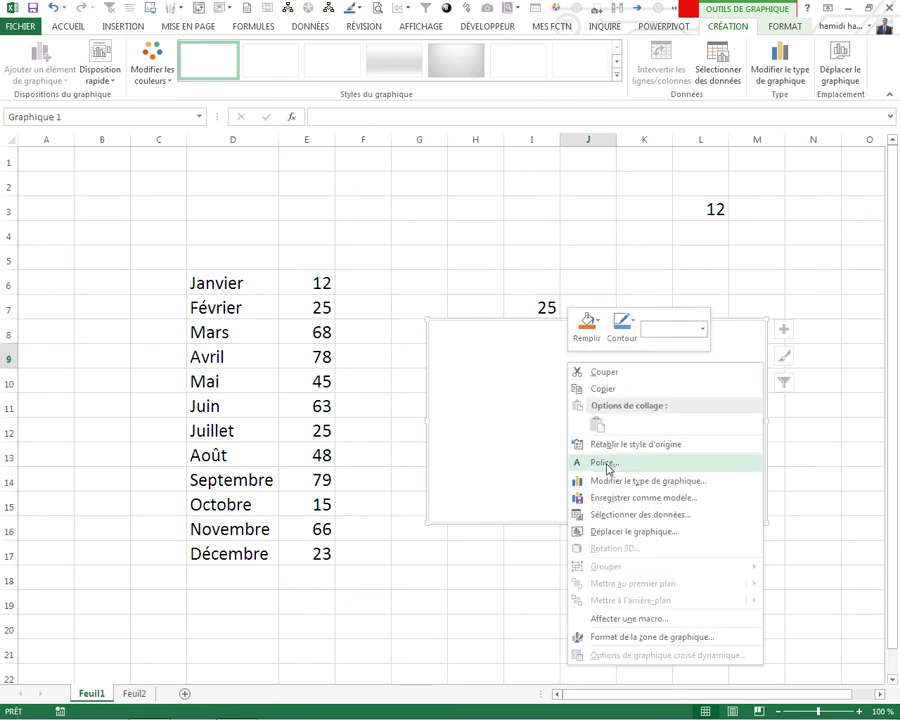
click(584, 515)
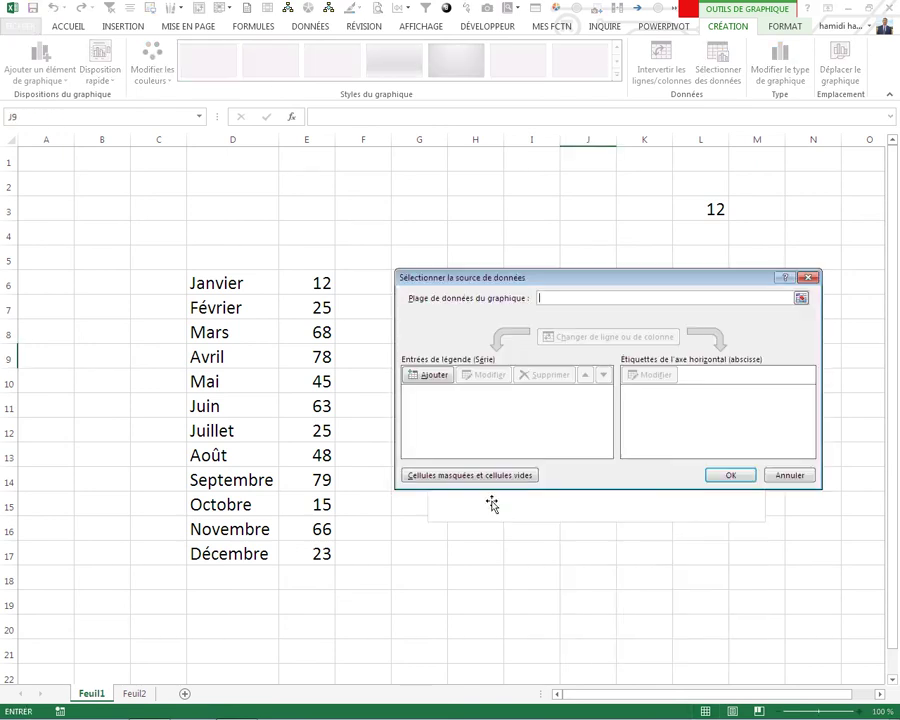
click(430, 376)
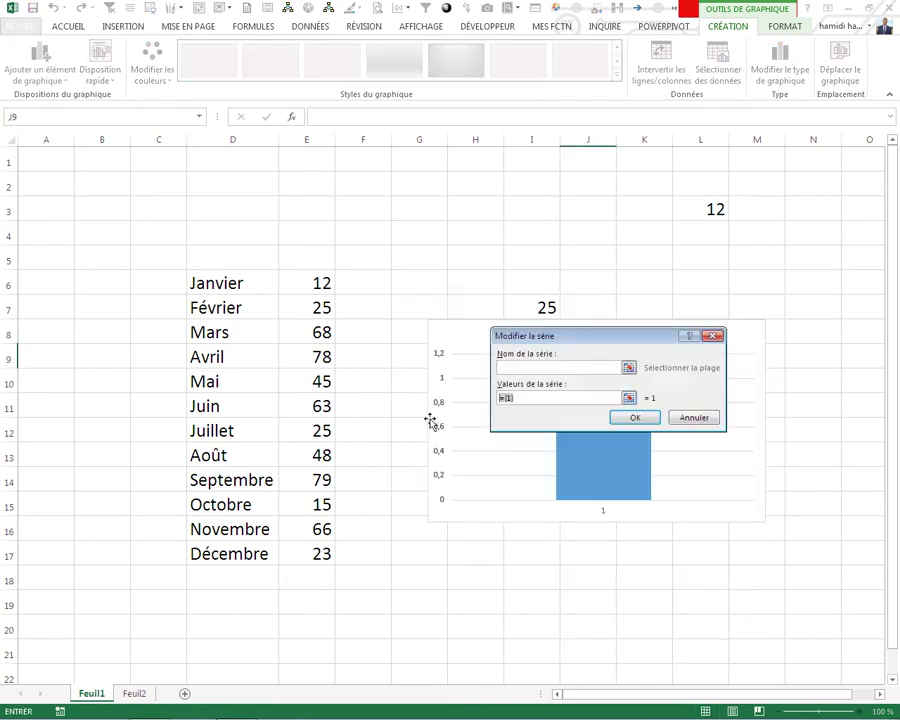
click(415, 555)
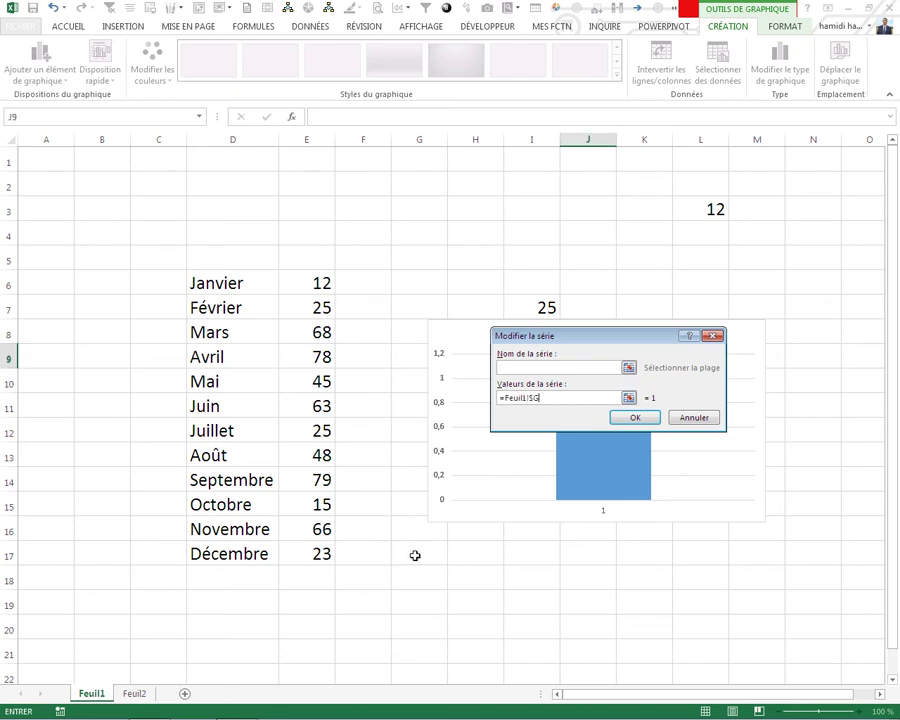
key(F3)
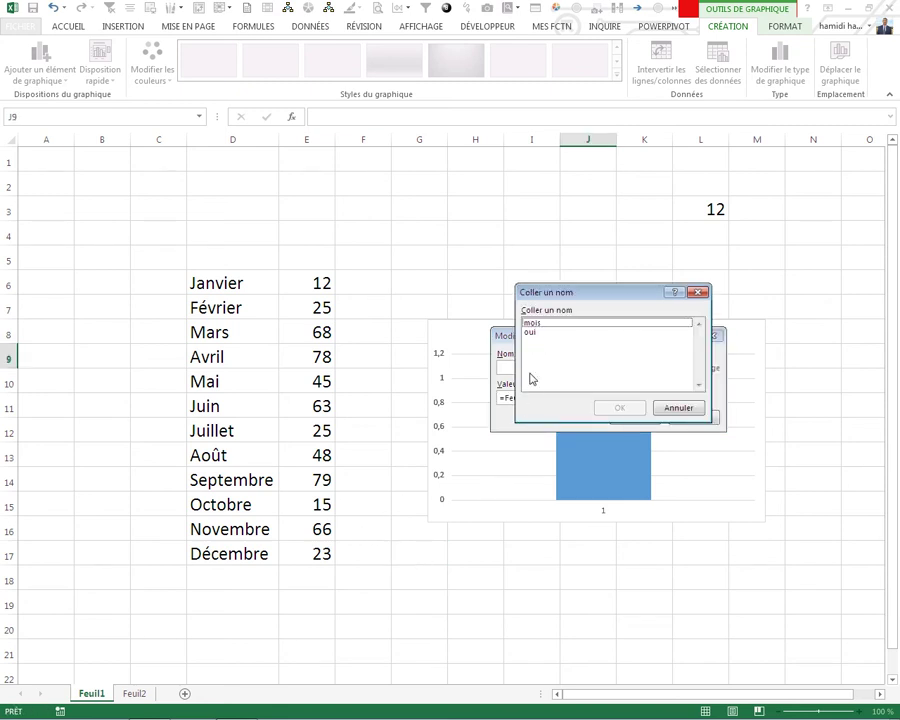
click(532, 323)
click(619, 408)
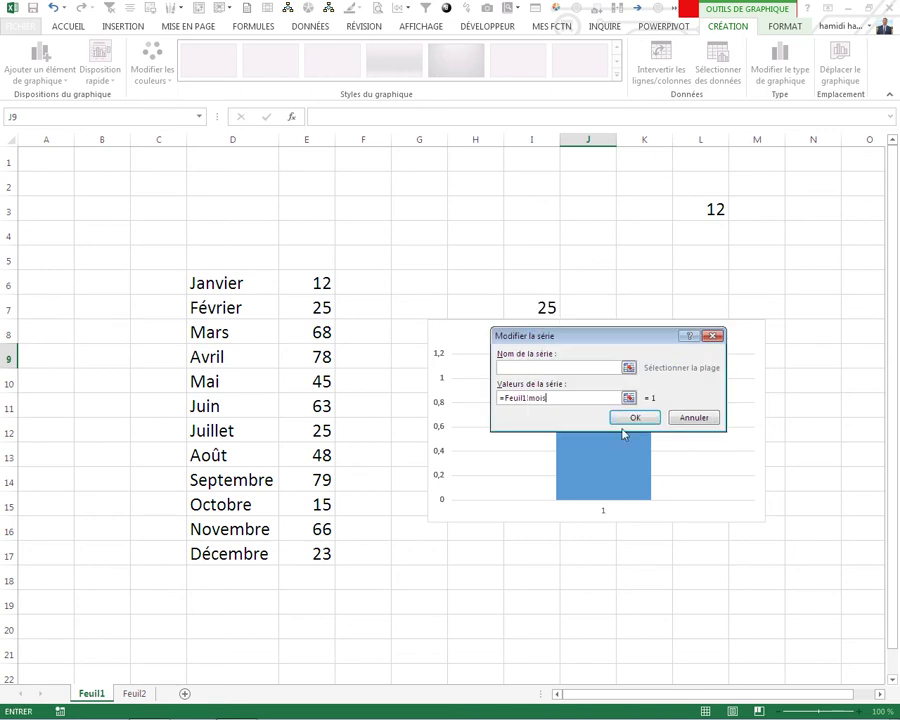
click(638, 420)
click(716, 476)
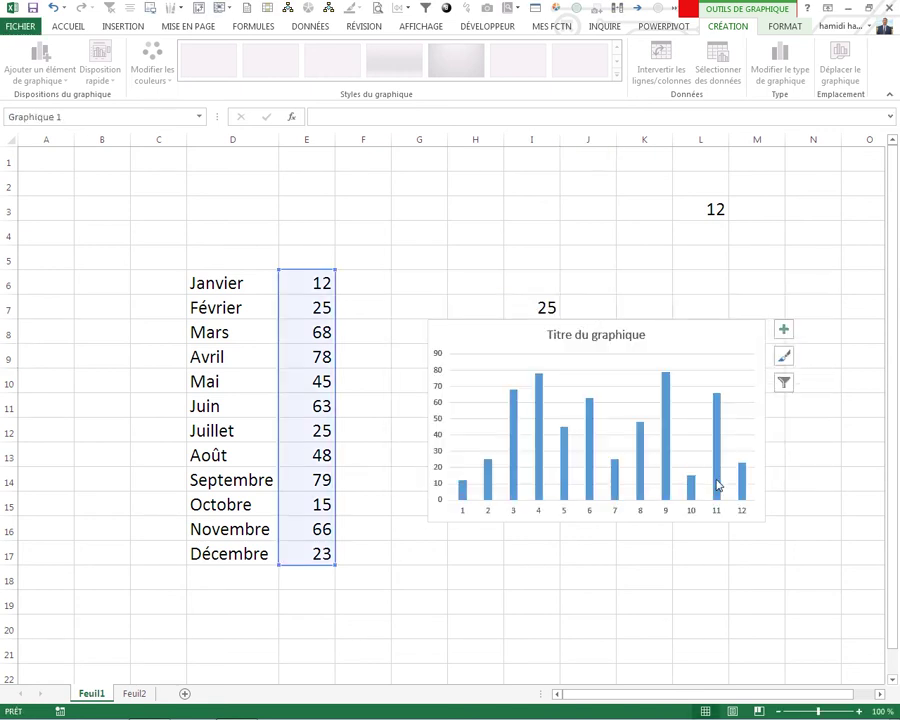
click(690, 576)
- Set L3 to 5, then 7, so the chart shows seven months
click(690, 211)
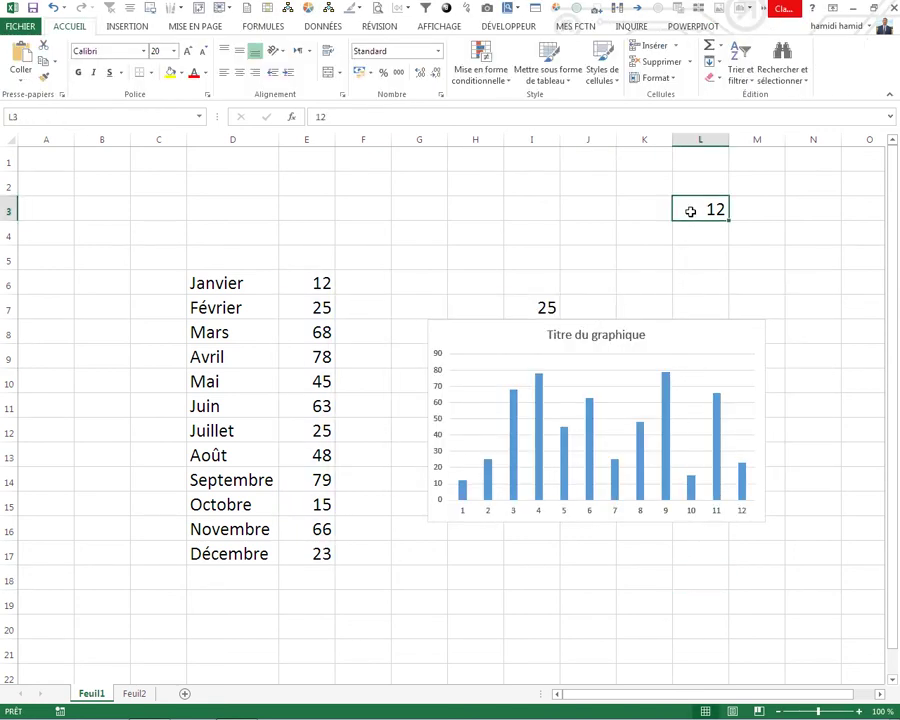
text(5)
click(668, 278)
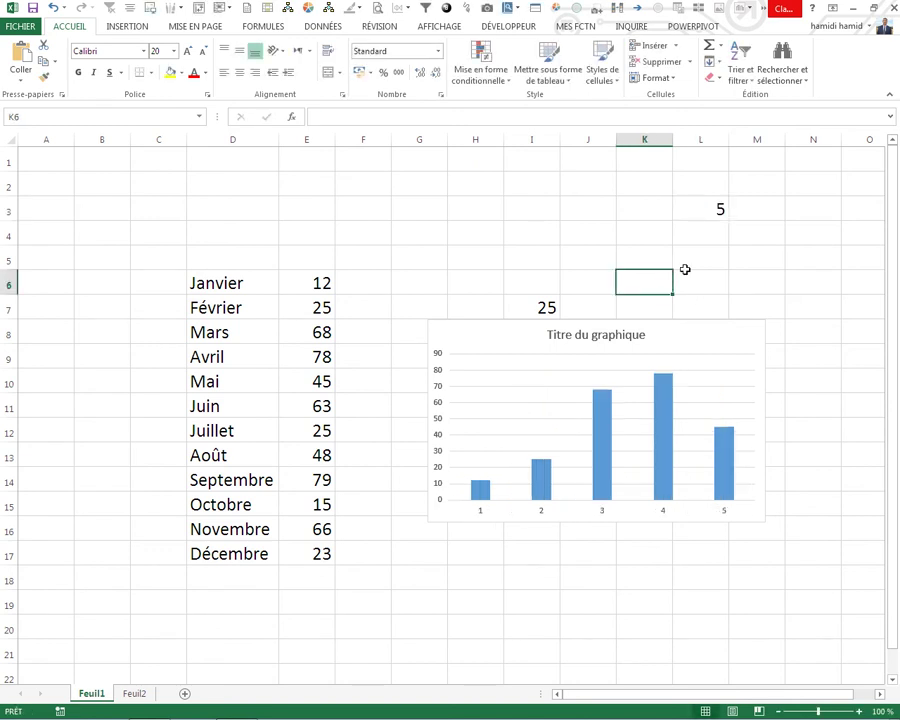
click(698, 210)
text(7)
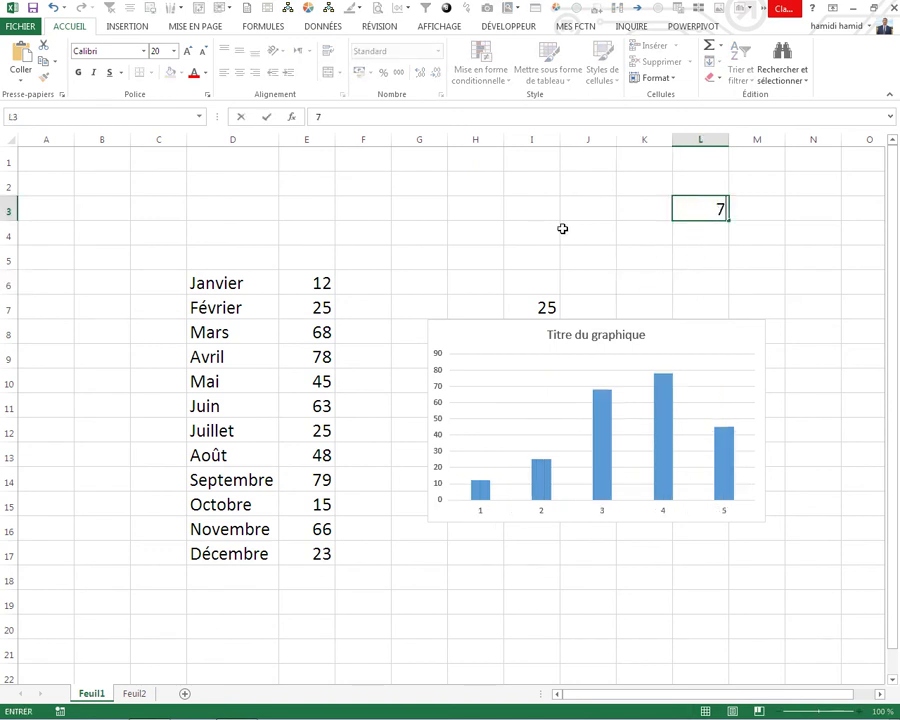
click(563, 229)
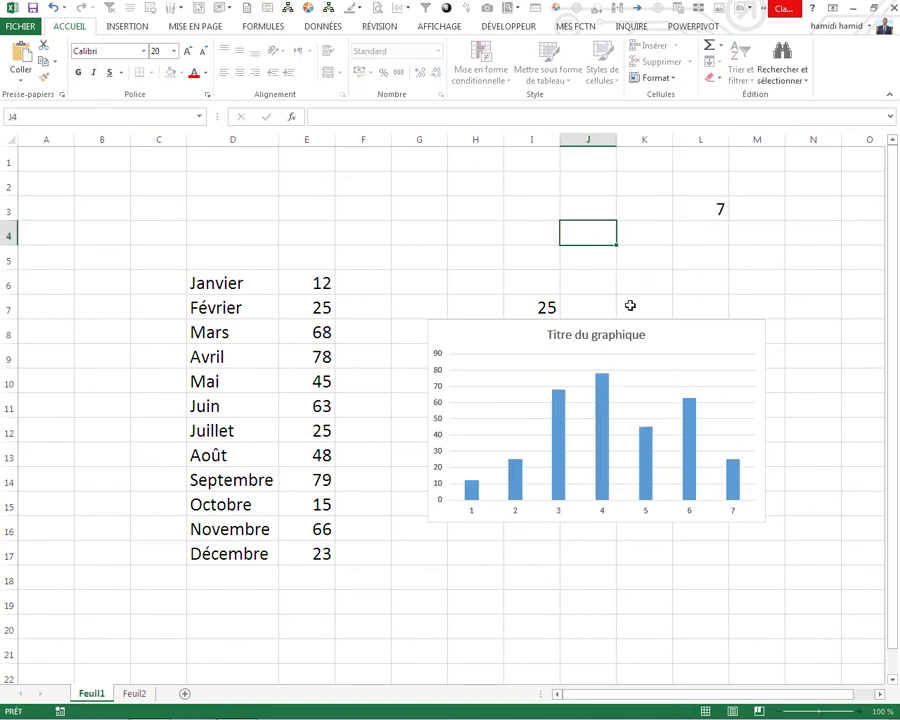
click(472, 592)
- Move the chart slightly higher and select its bars to view the =SERIE formula
click(676, 315)
drag(676, 315, 680, 261)
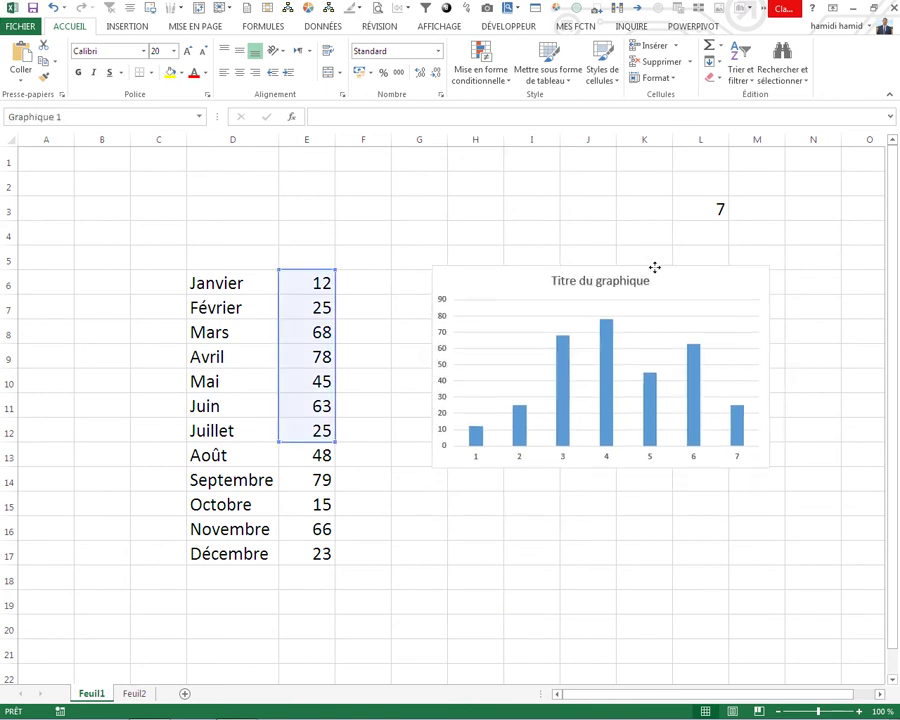
click(234, 305)
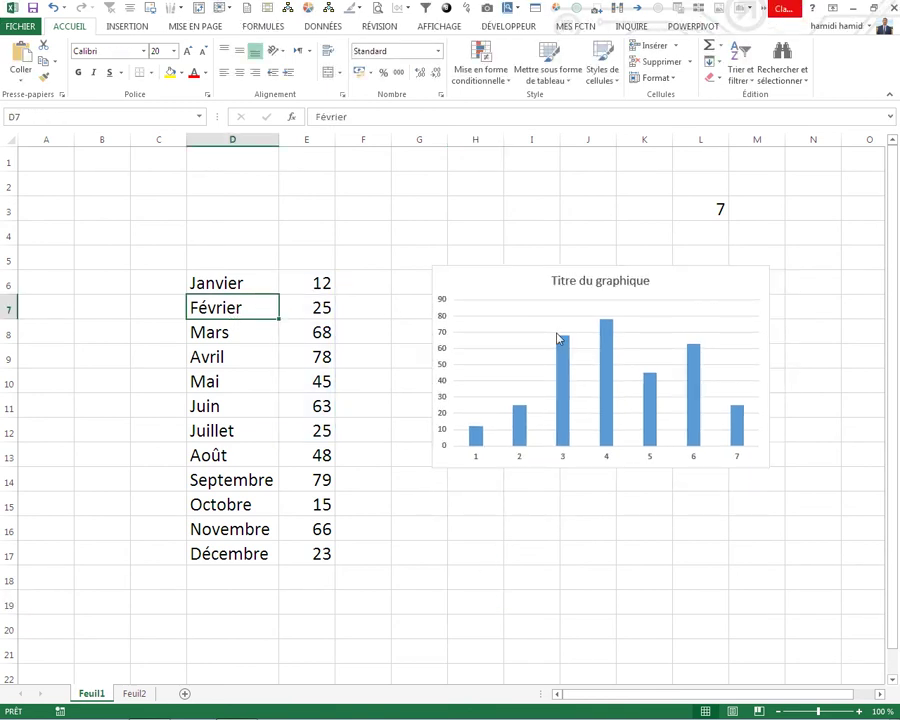
click(598, 368)
click(605, 367)
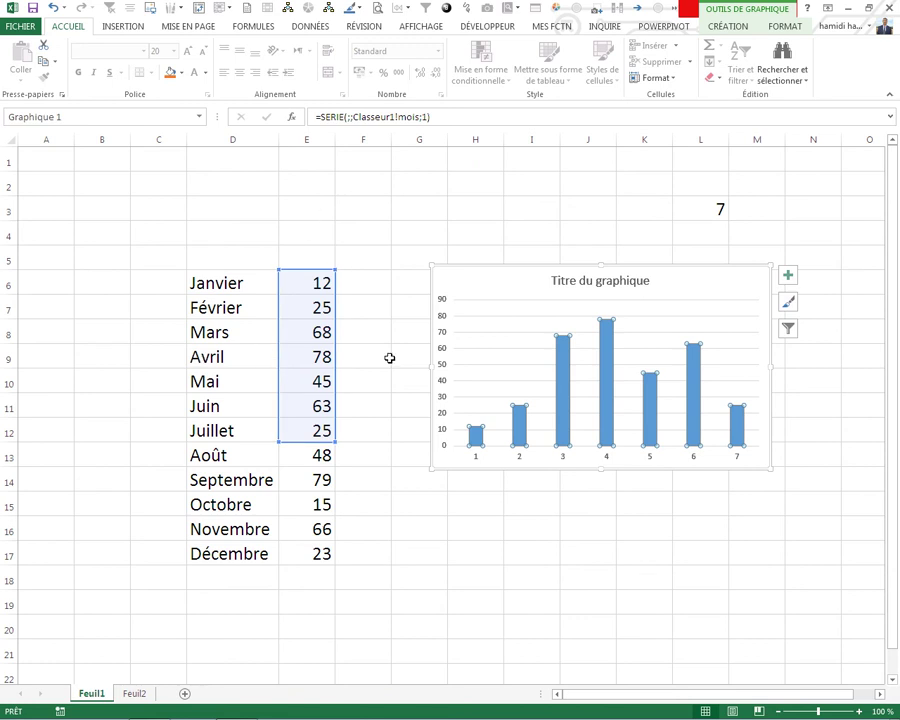
click(541, 528)
- Enter =DECALER(mois;-1;0) in I16, which returns #VALEUR!, then reopen it for editing
text(=)
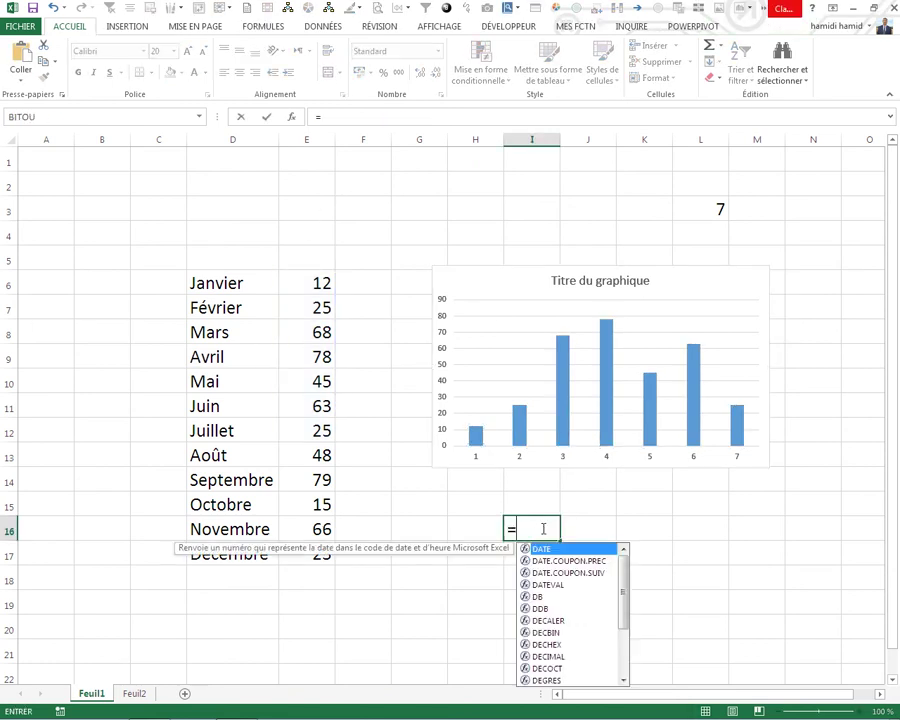
text(dec)
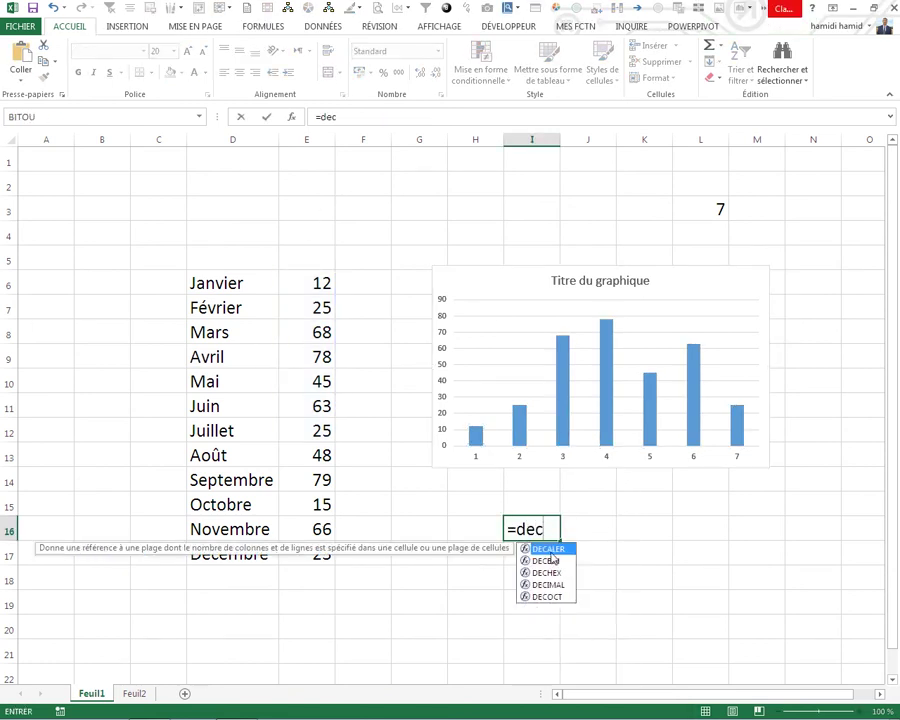
double_click(549, 550)
key(F3)
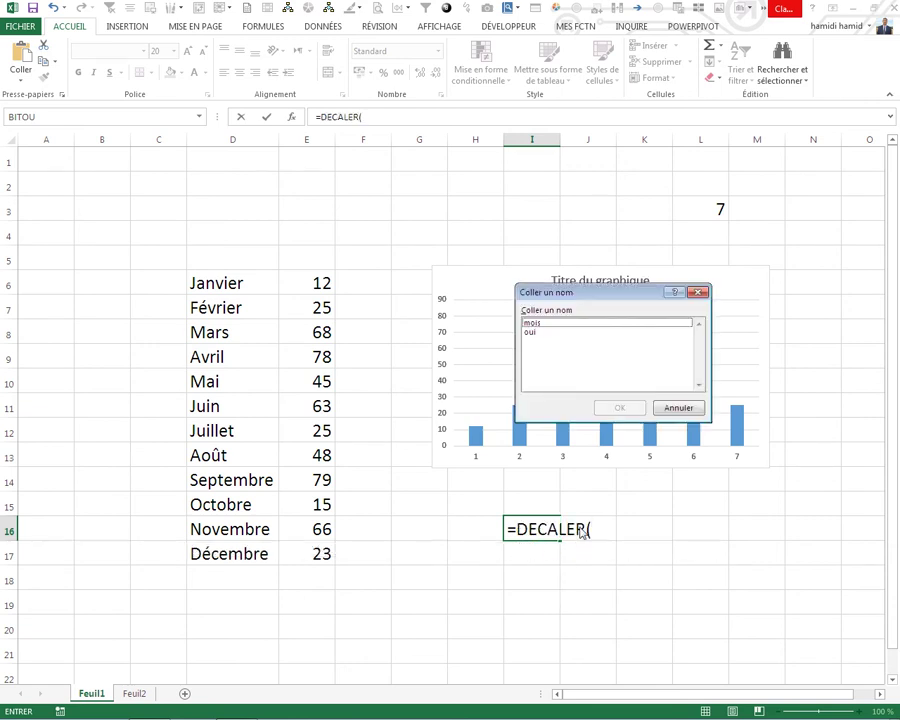
click(531, 324)
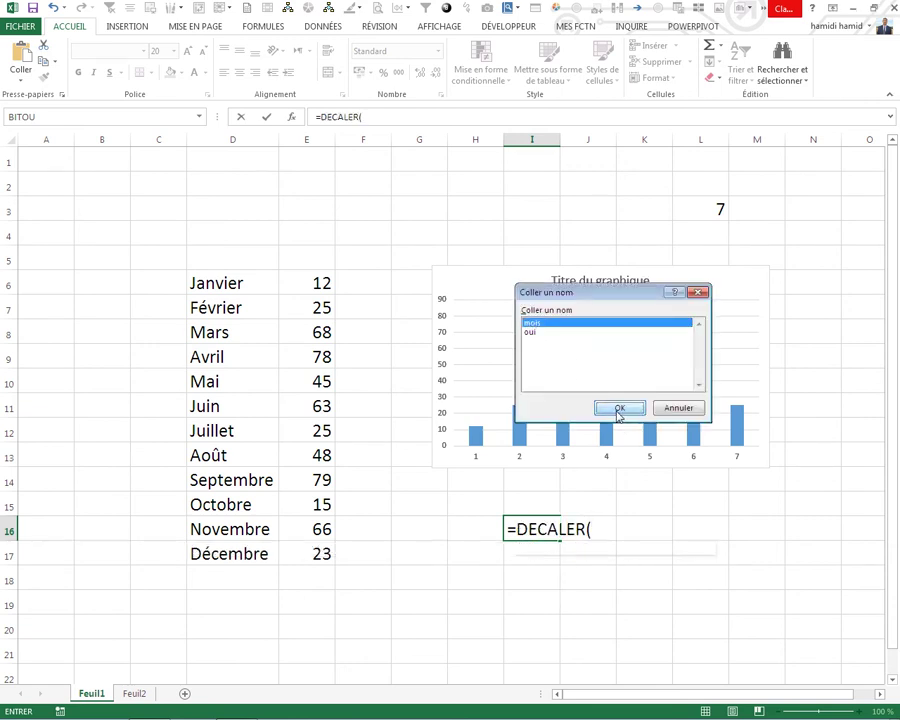
click(618, 407)
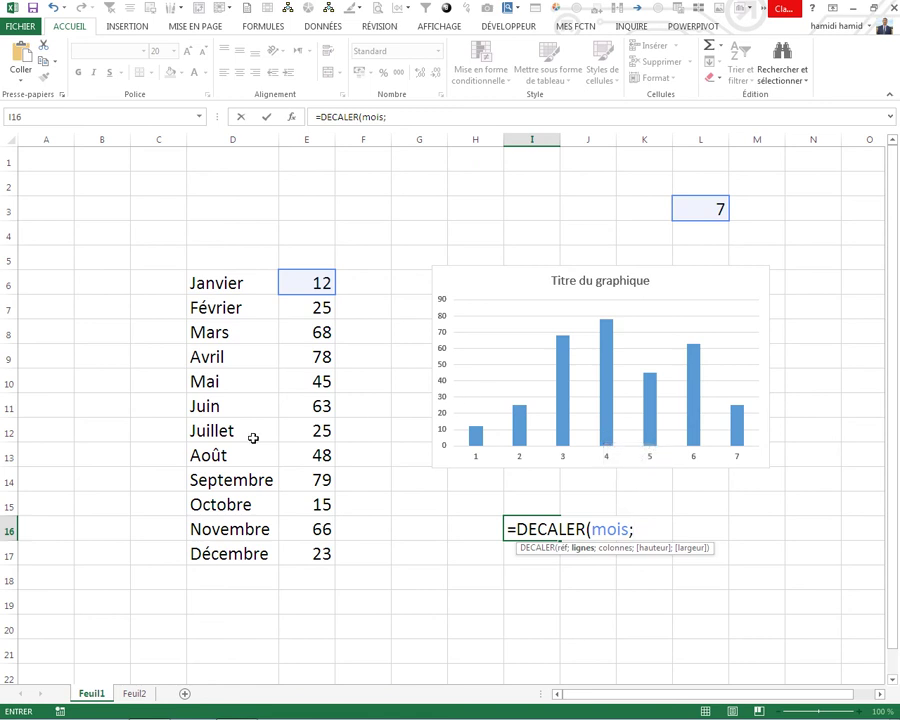
text(-1)
text(;)
text(0))
key(Return)
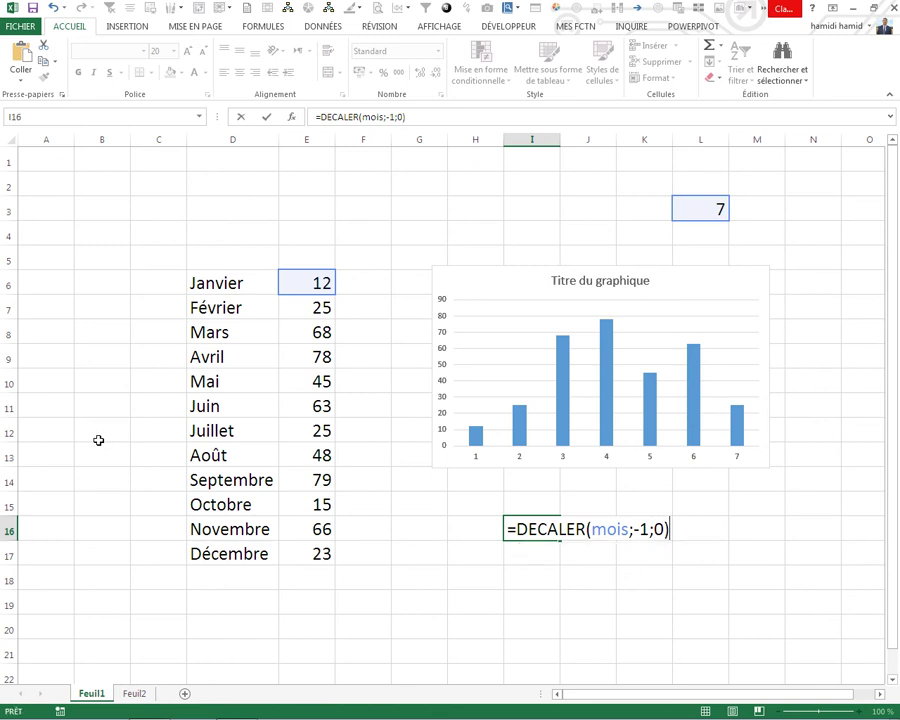
click(523, 512)
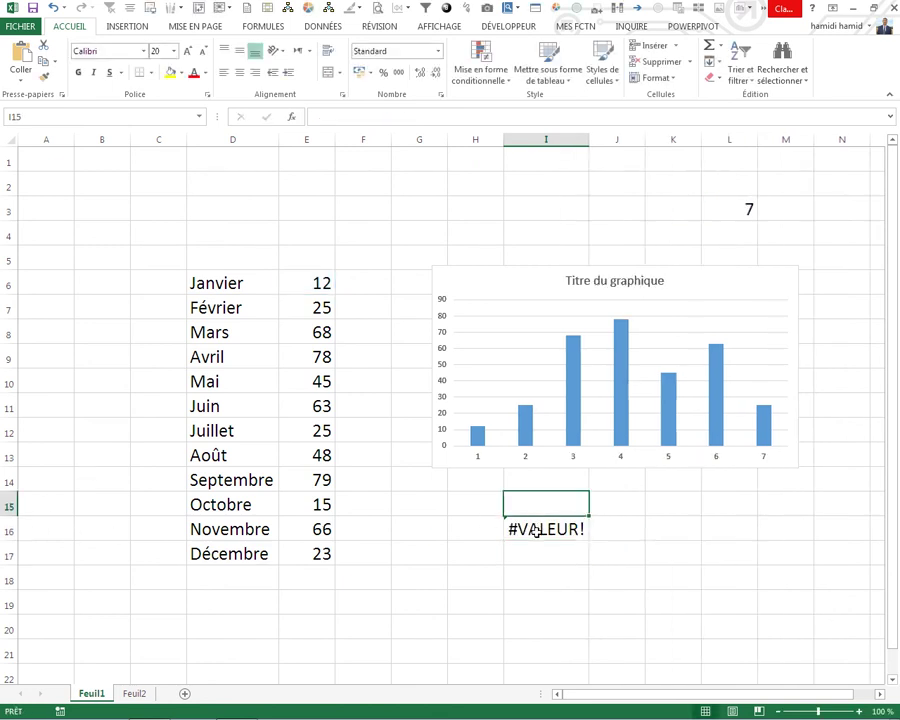
click(538, 526)
click(436, 116)
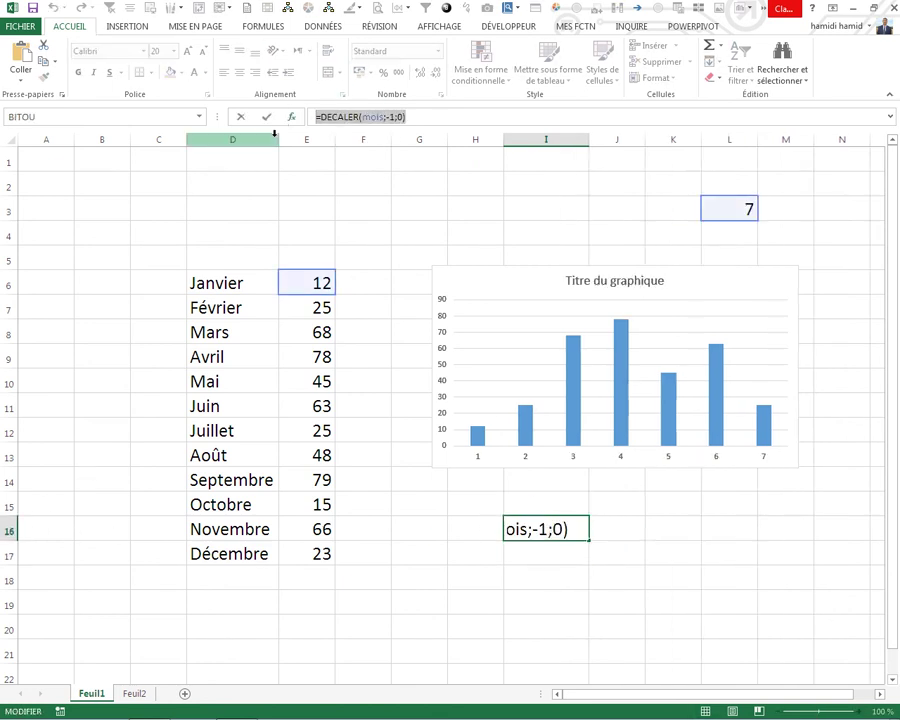
- Define a new name etiq referring to =DECALER(mois;-1;0)
key(Escape)
click(263, 26)
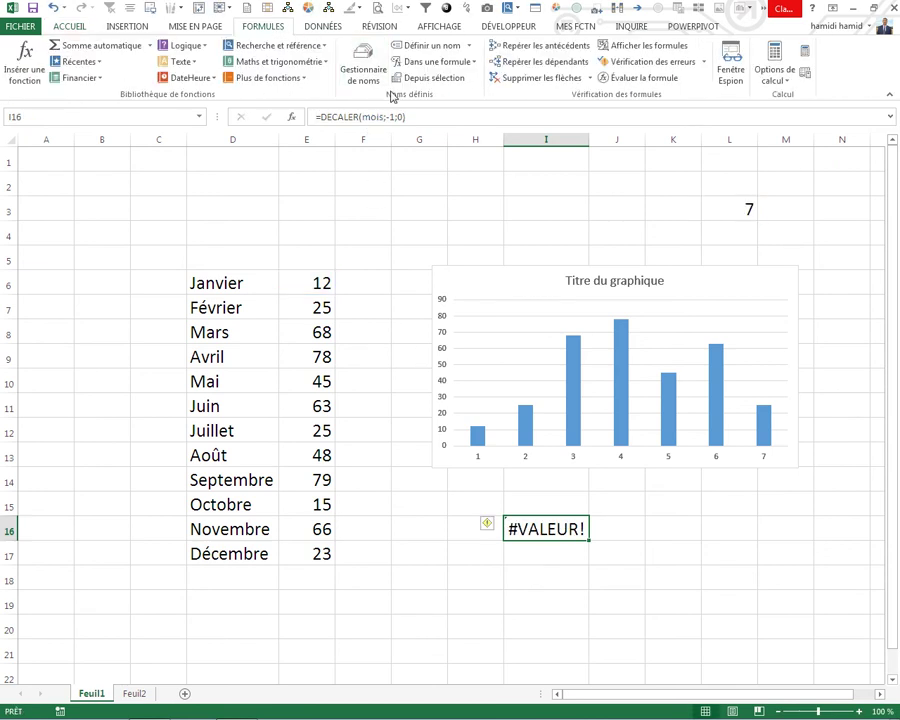
click(363, 68)
click(449, 232)
text(etiq)
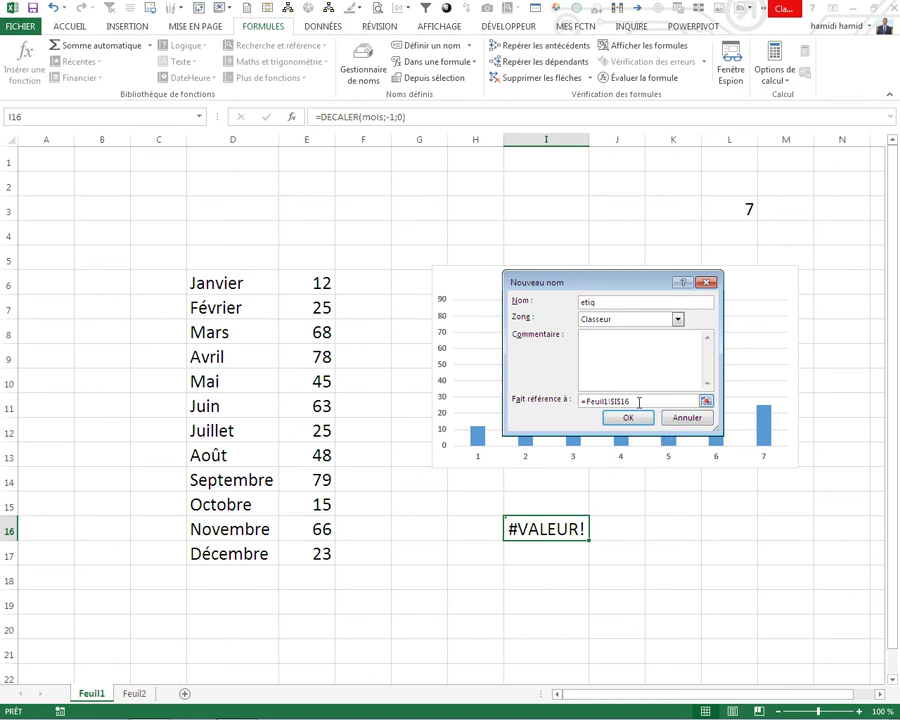
drag(639, 401, 502, 400)
key(BackSpace)
text(=DECALER(mois;-1;0))
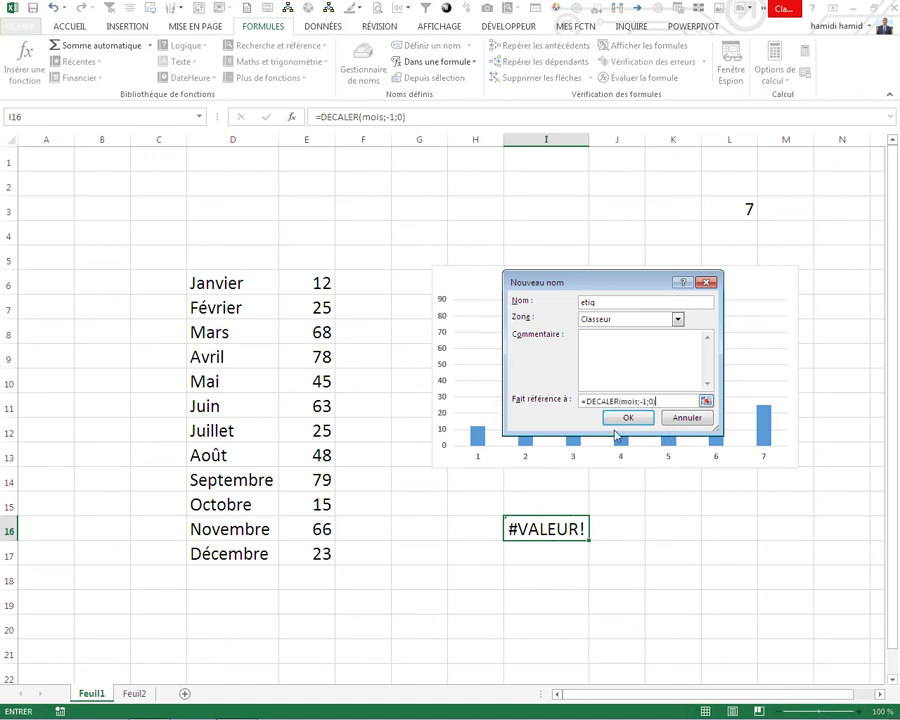
click(626, 418)
- Correct etiq's reference to =DECALER(mois;;-1) in the Name Manager and close it
click(505, 465)
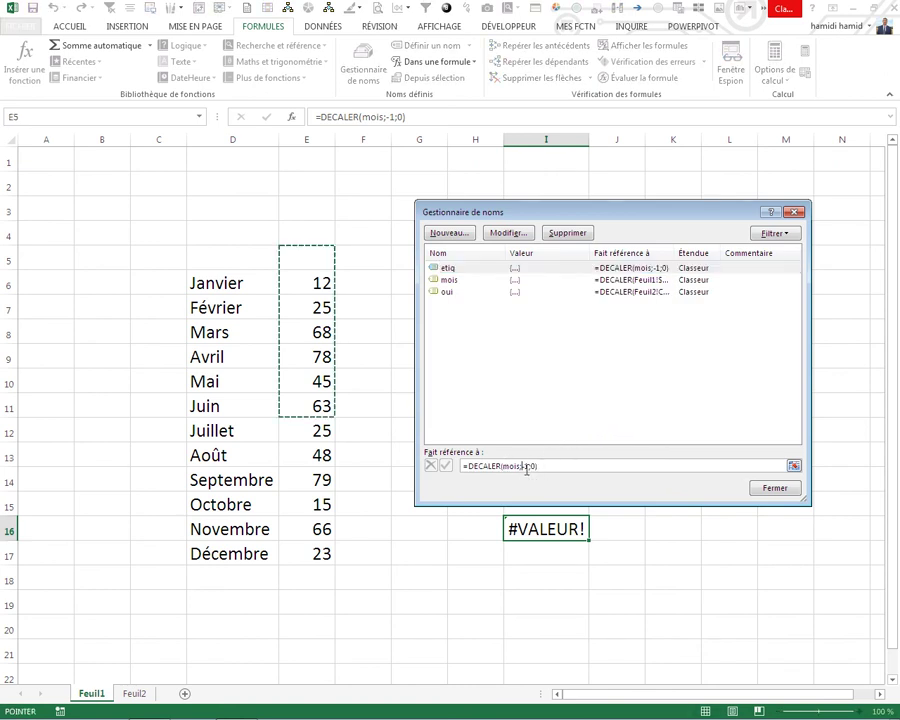
click(528, 467)
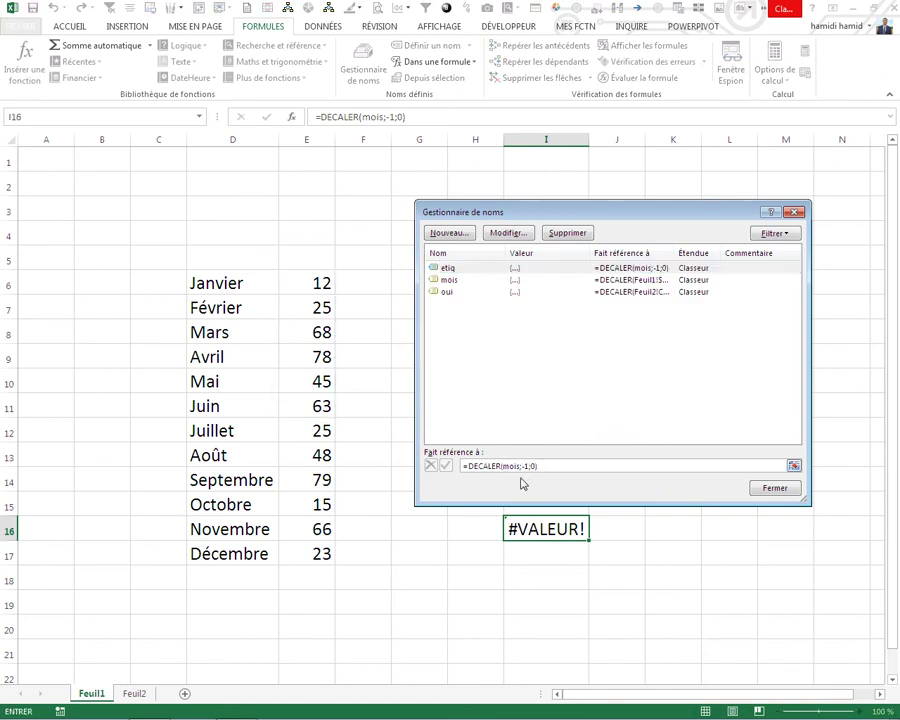
key(BackSpace)
click(447, 466)
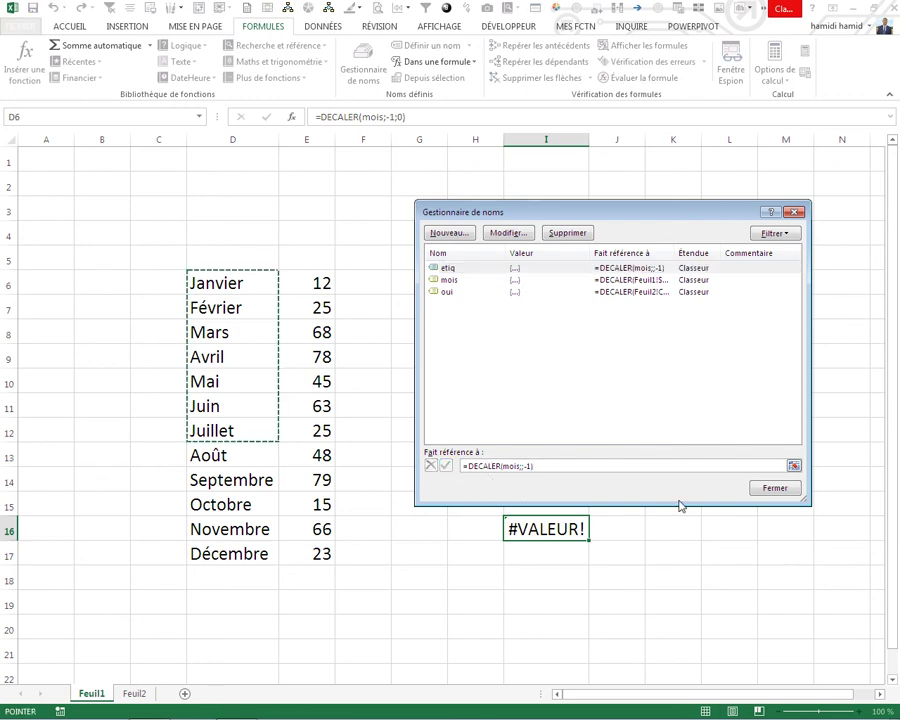
click(752, 487)
- Retype I16 as =DECALER(mois;0; using the pasted mois name, then review the defined names
click(682, 545)
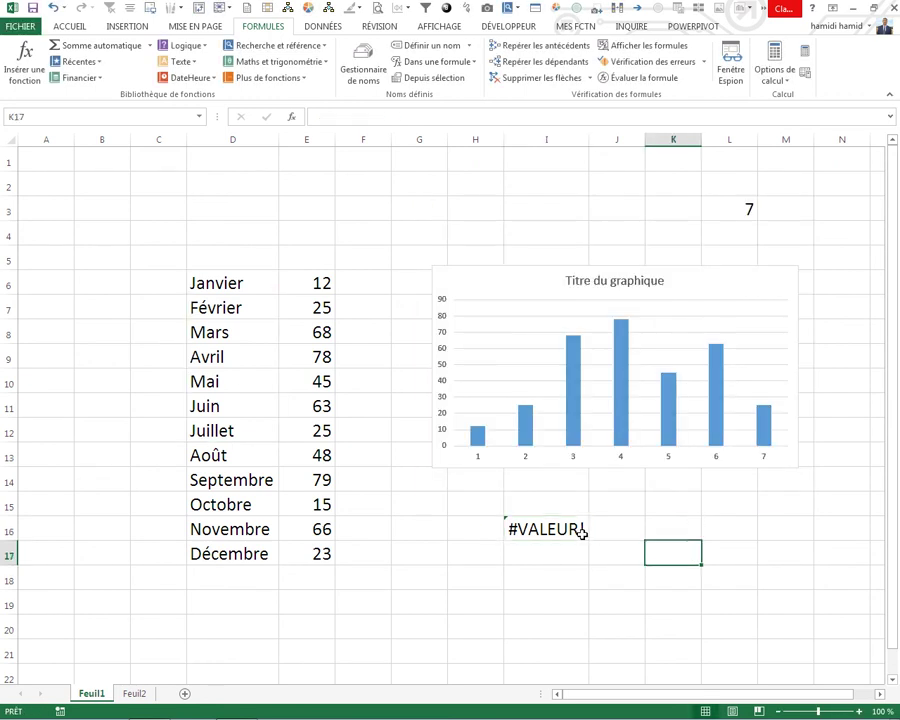
click(582, 534)
text(=dec)
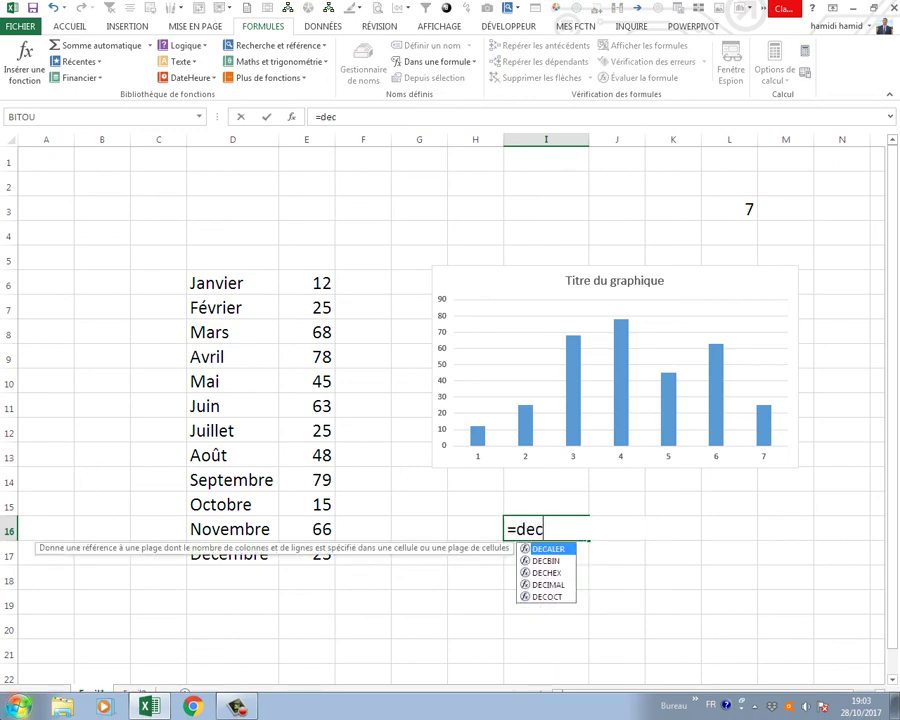
double_click(560, 549)
key(F3)
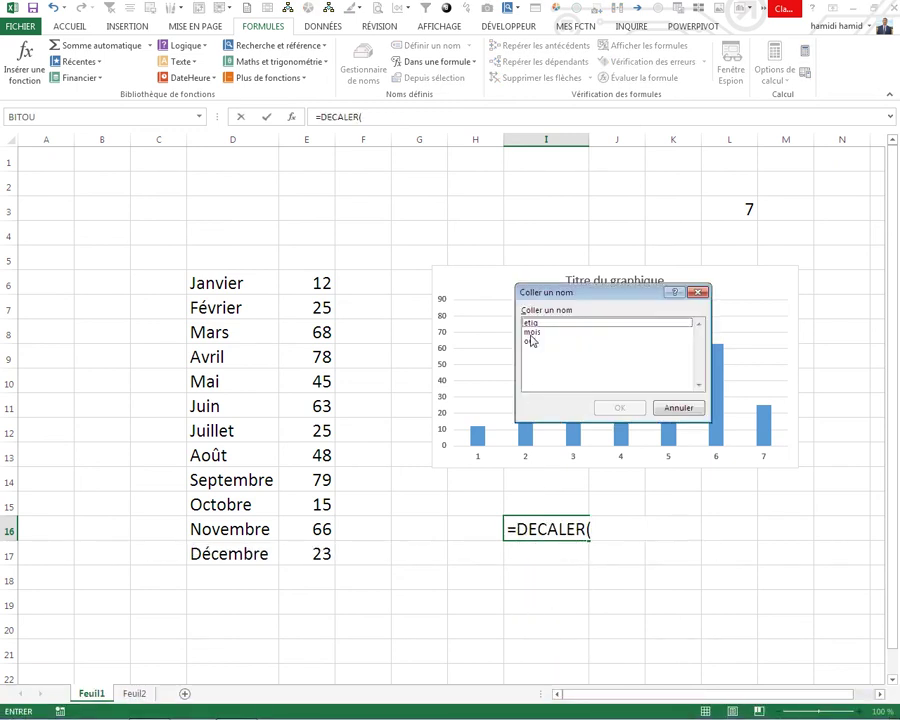
click(535, 332)
click(619, 408)
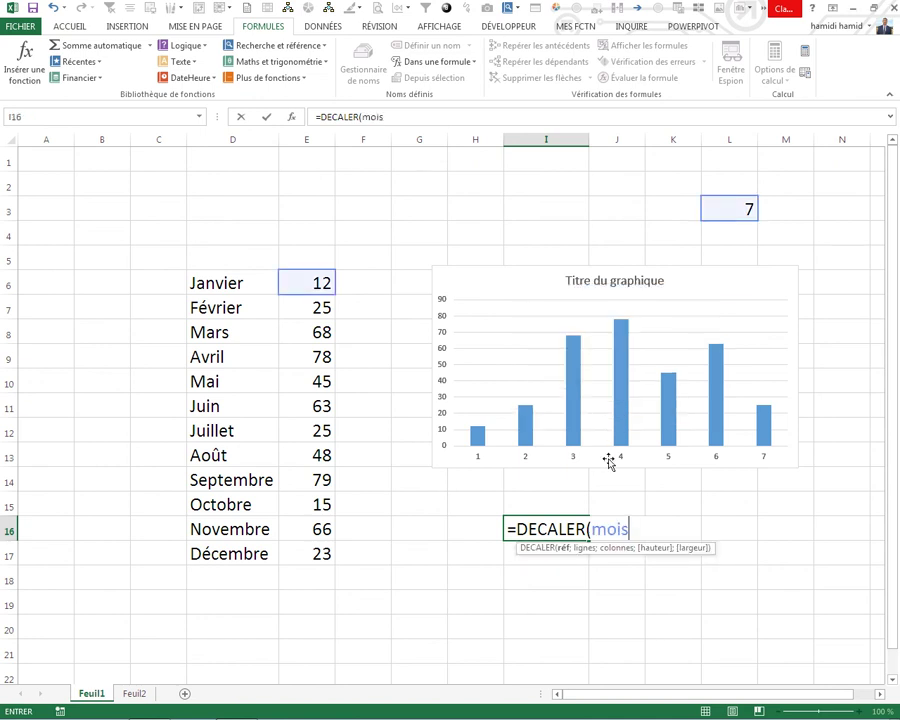
text(;0;-1)
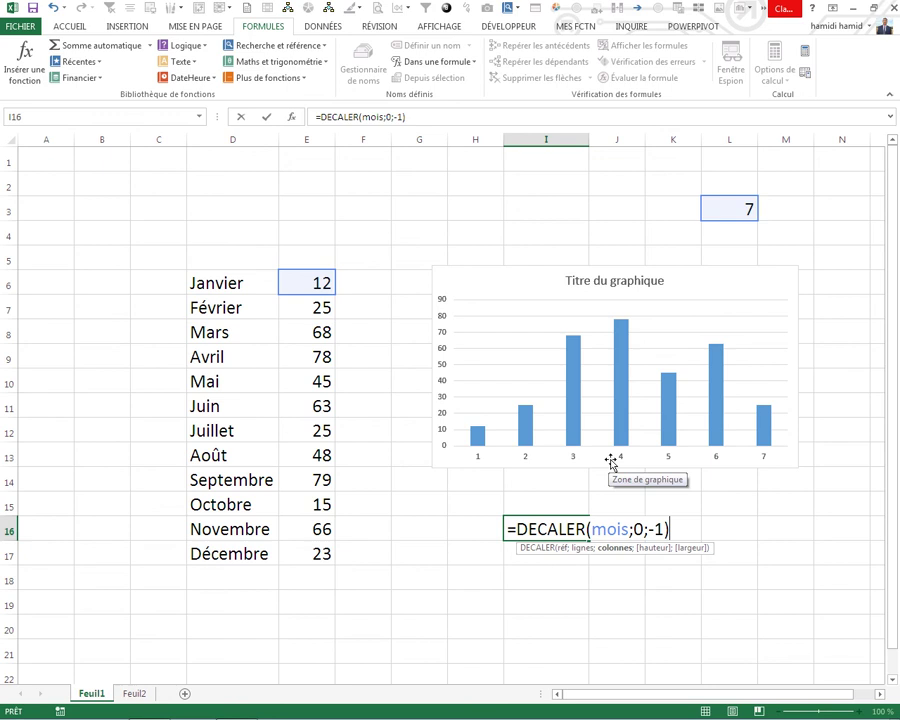
key(Return)
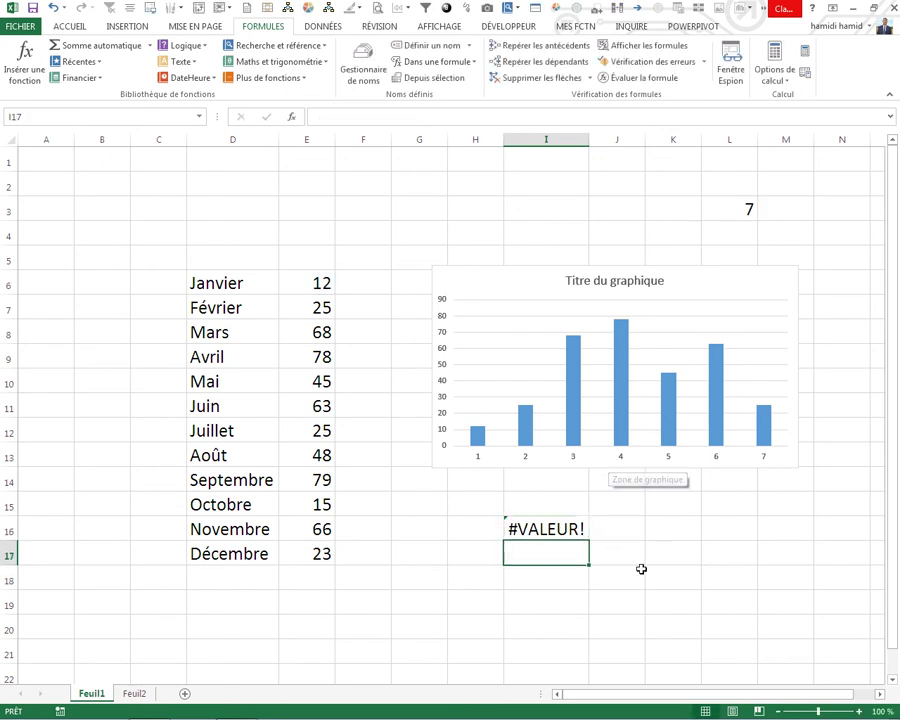
click(367, 63)
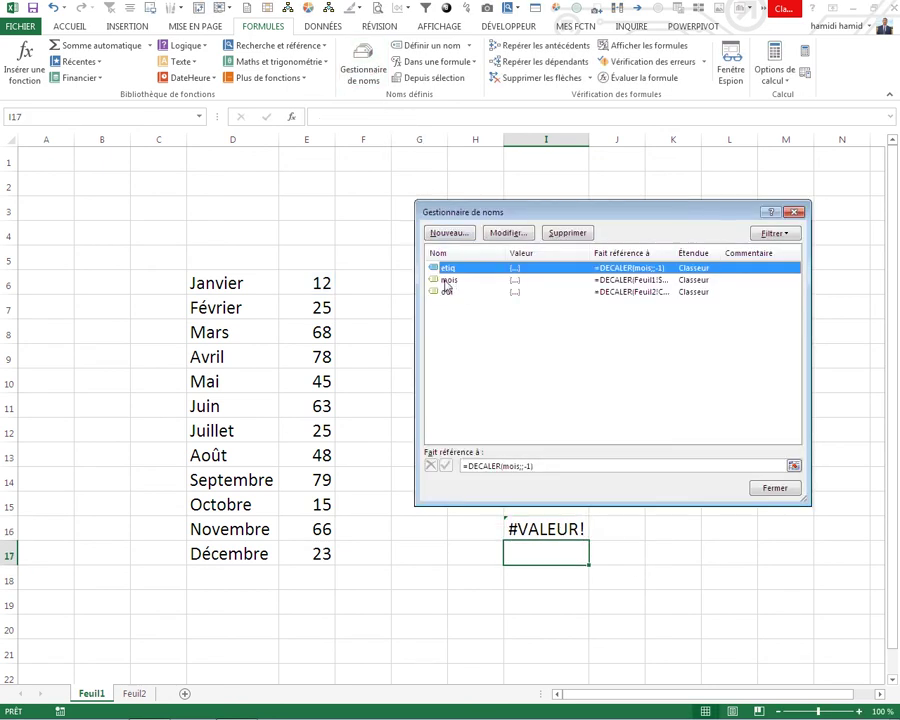
click(773, 488)
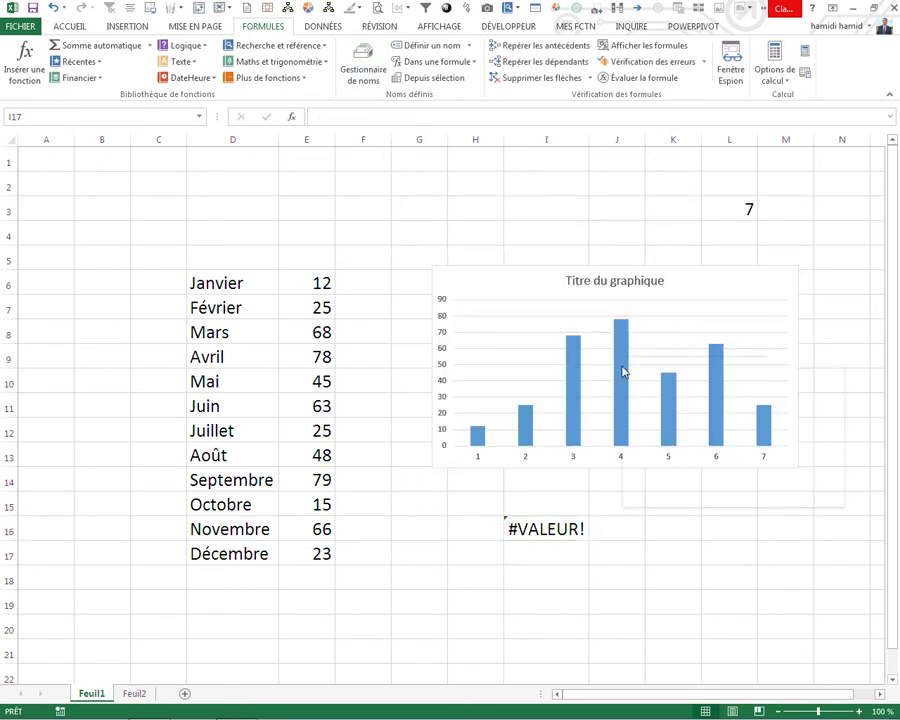
- Set the chart's horizontal axis labels to the named range etiq, showing Janvier–Juillet
right_click(622, 370)
click(640, 428)
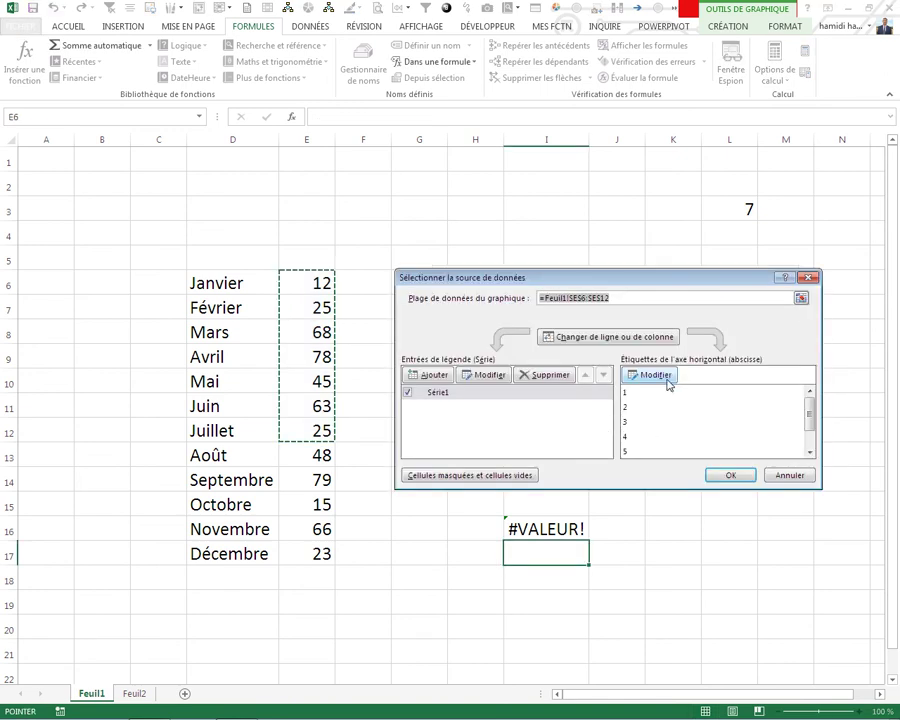
click(648, 375)
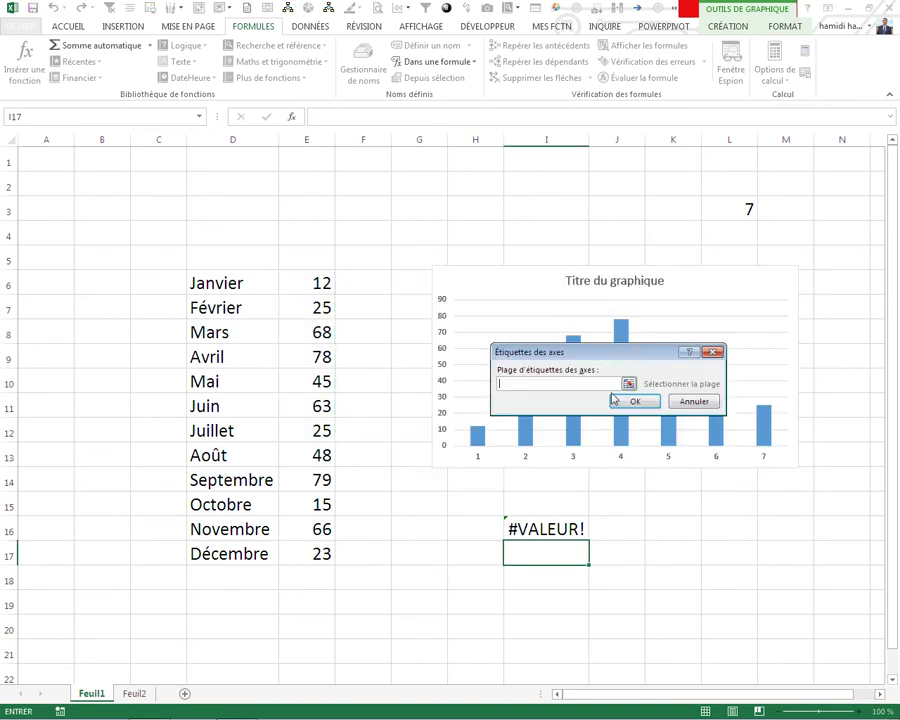
click(444, 231)
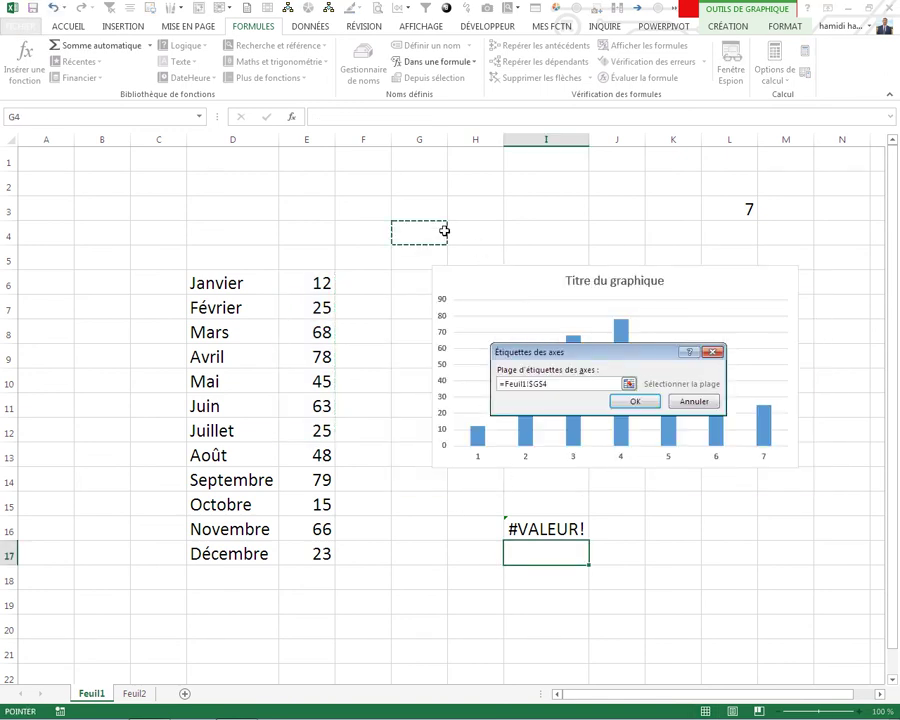
key(BackSpace)
key(BackSpace)
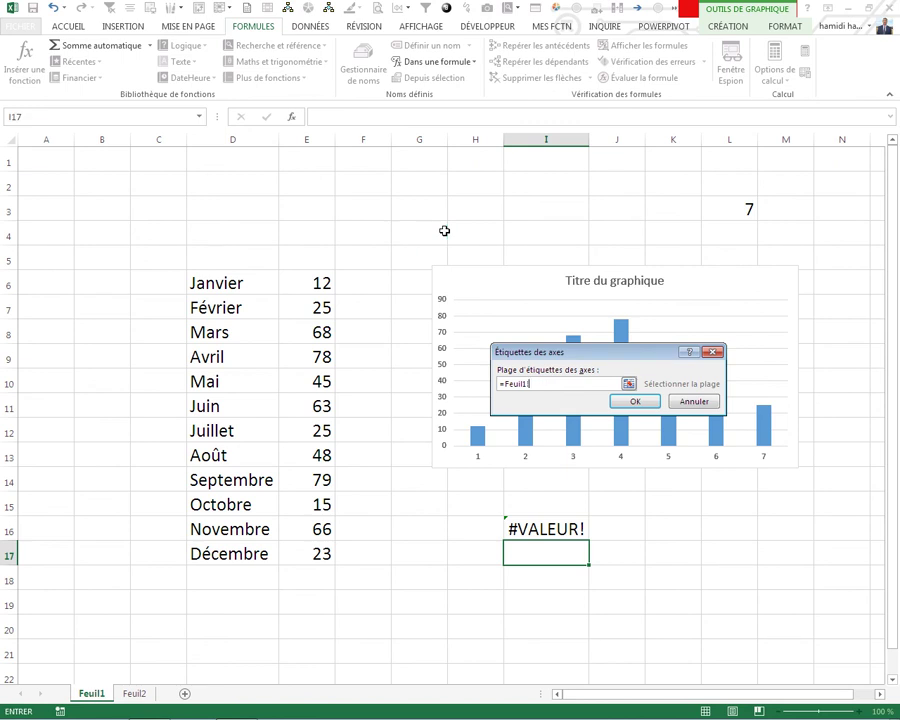
key(F3)
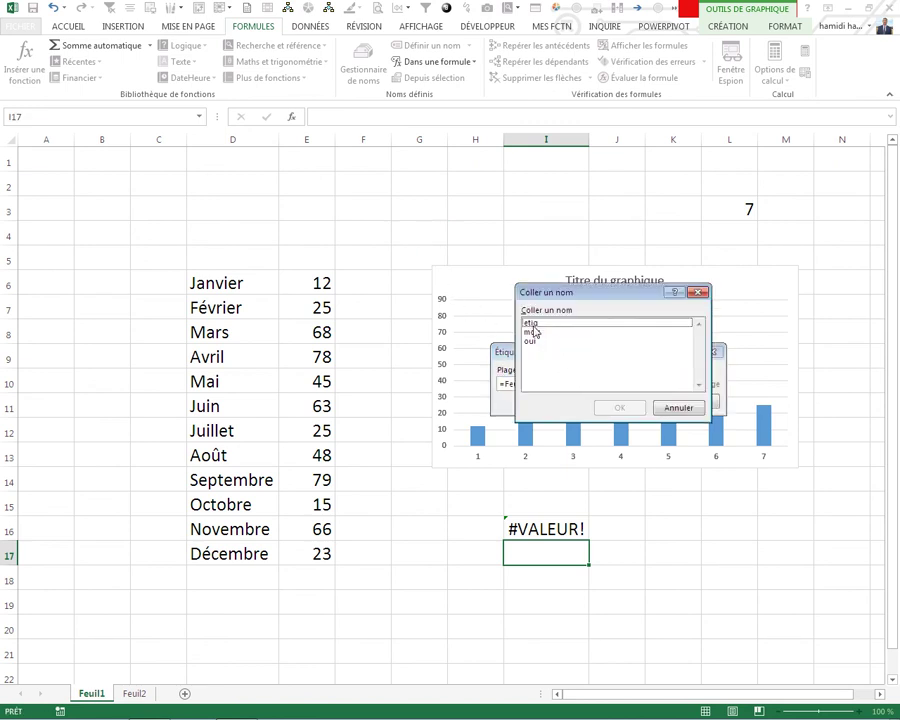
click(532, 324)
click(619, 407)
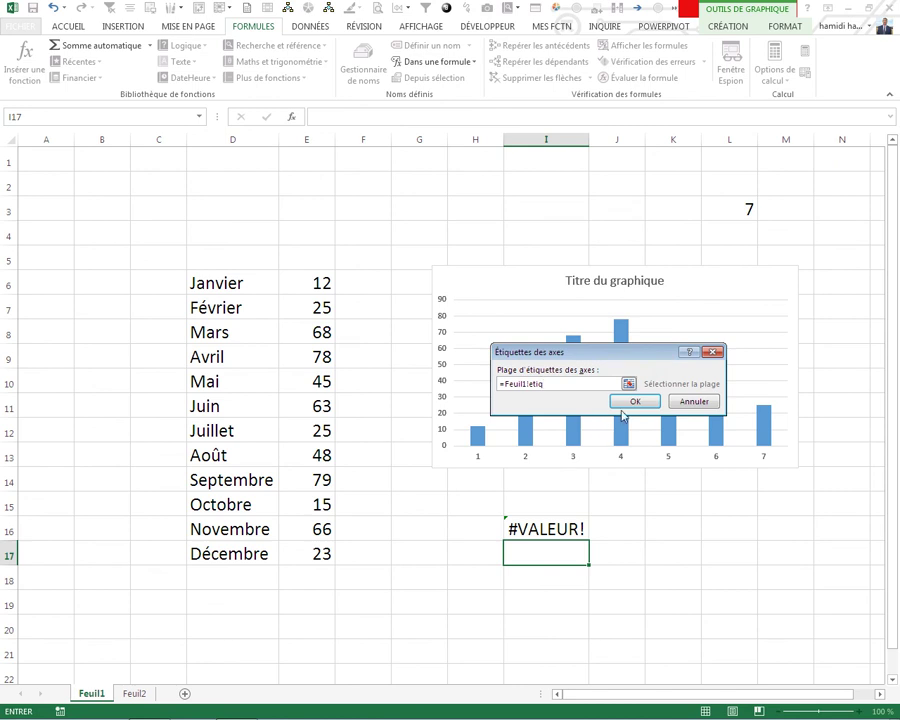
click(619, 404)
click(731, 474)
click(685, 552)
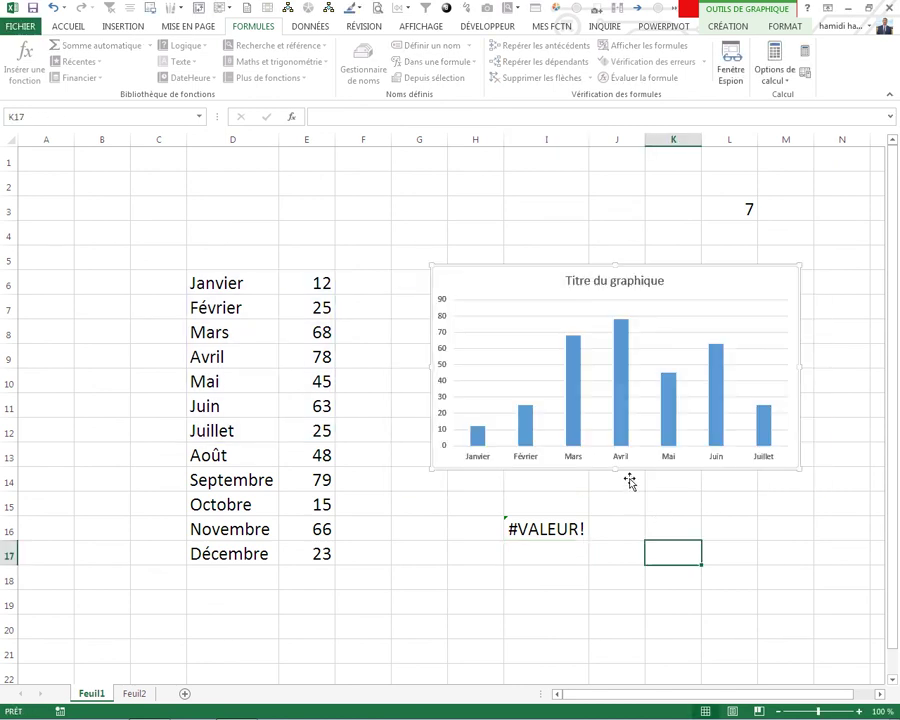
- Add value labels to the chart bars and set the month count in L3 to 4
click(622, 377)
right_click(622, 375)
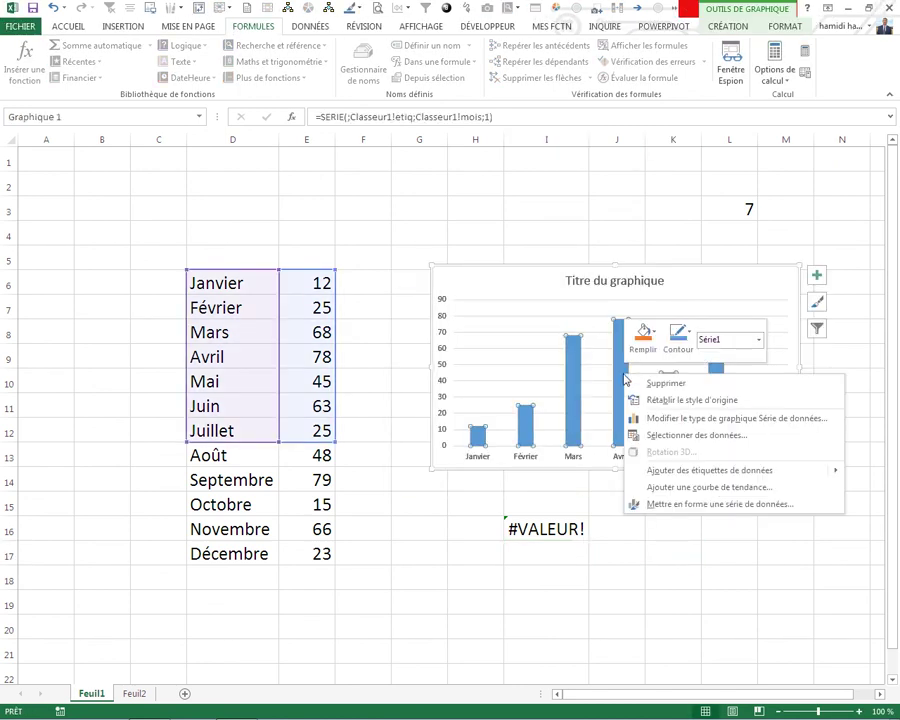
mouse_move(675, 470)
click(560, 469)
click(674, 530)
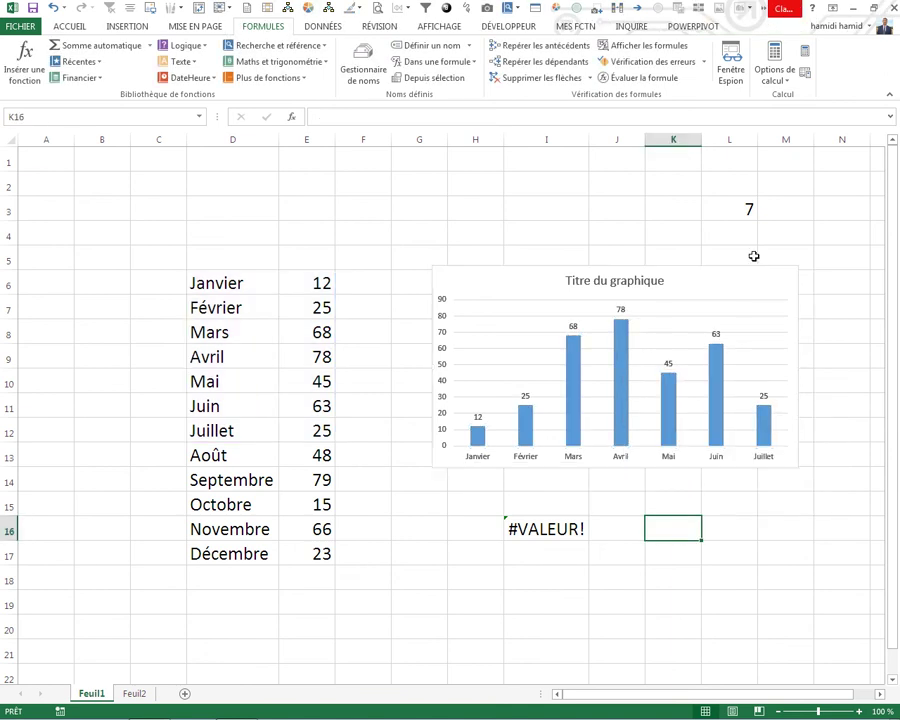
click(743, 208)
text(4)
click(663, 520)
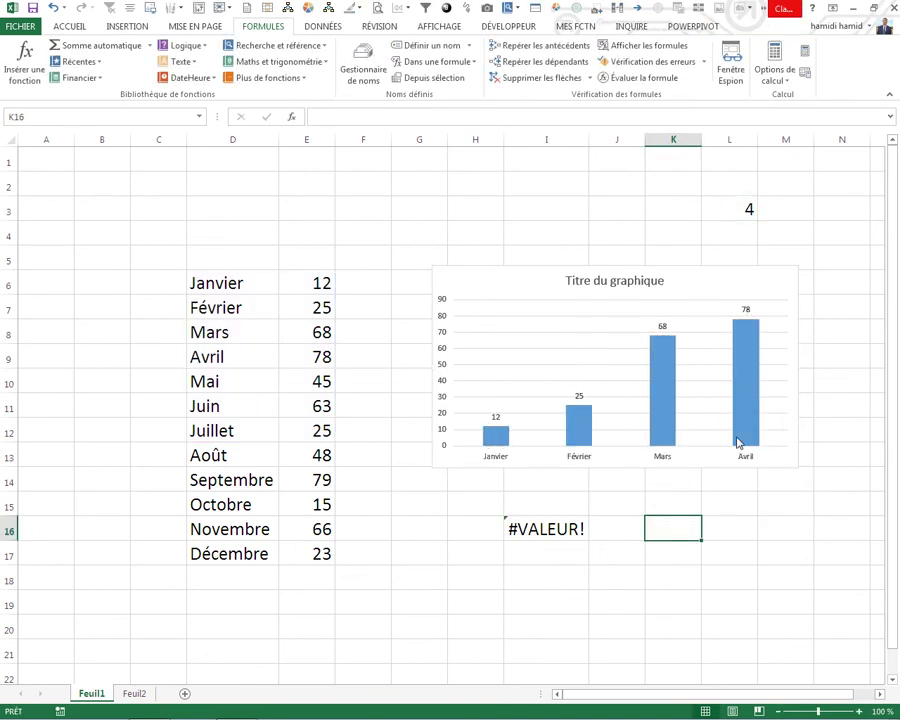
- Enlarge the data label font size twice
click(749, 310)
right_click(749, 310)
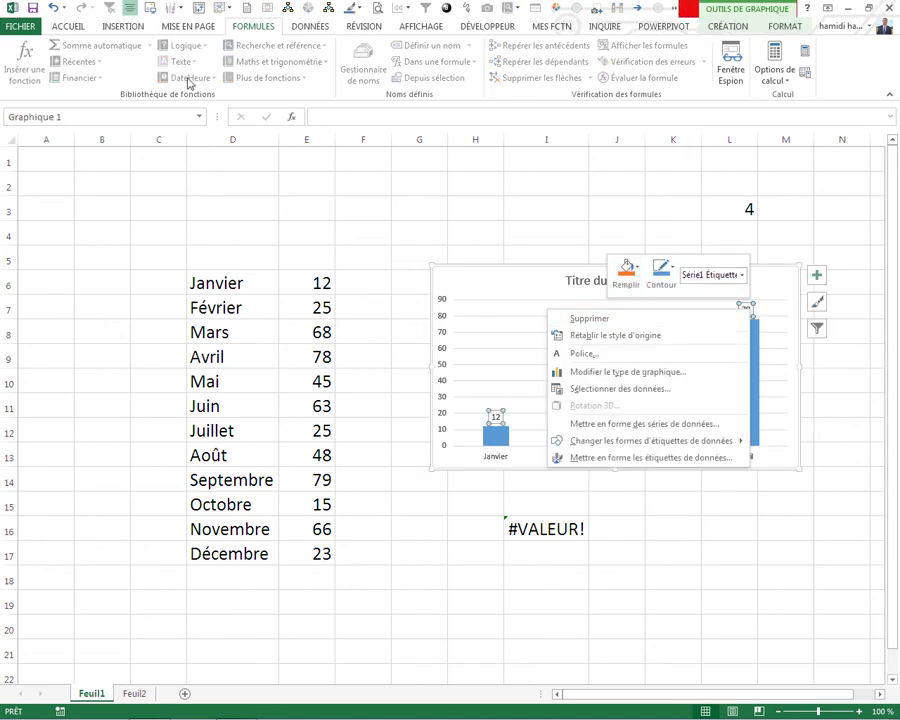
click(72, 26)
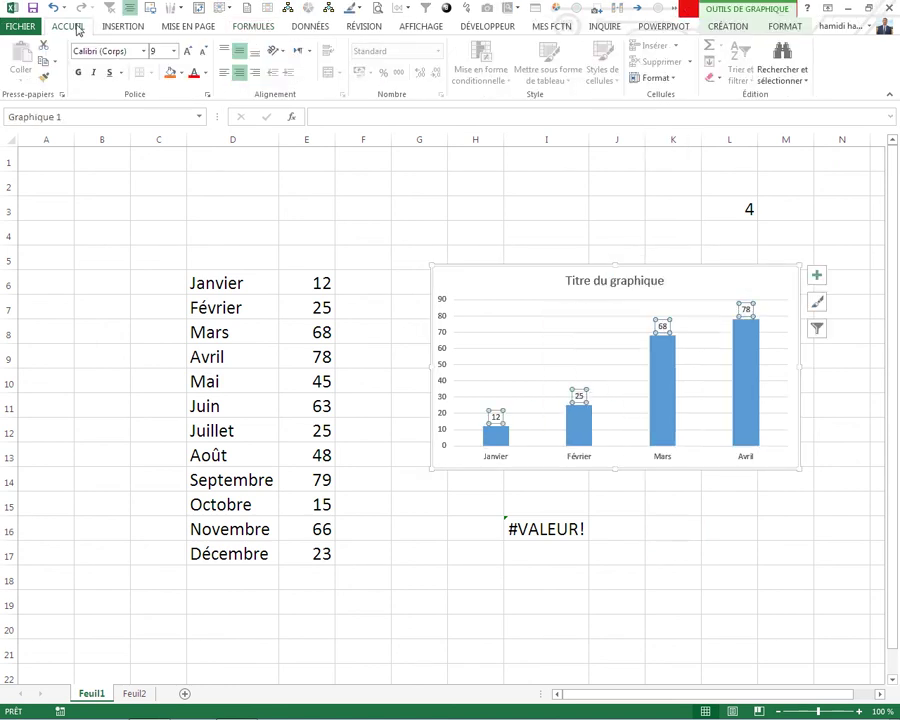
click(190, 52)
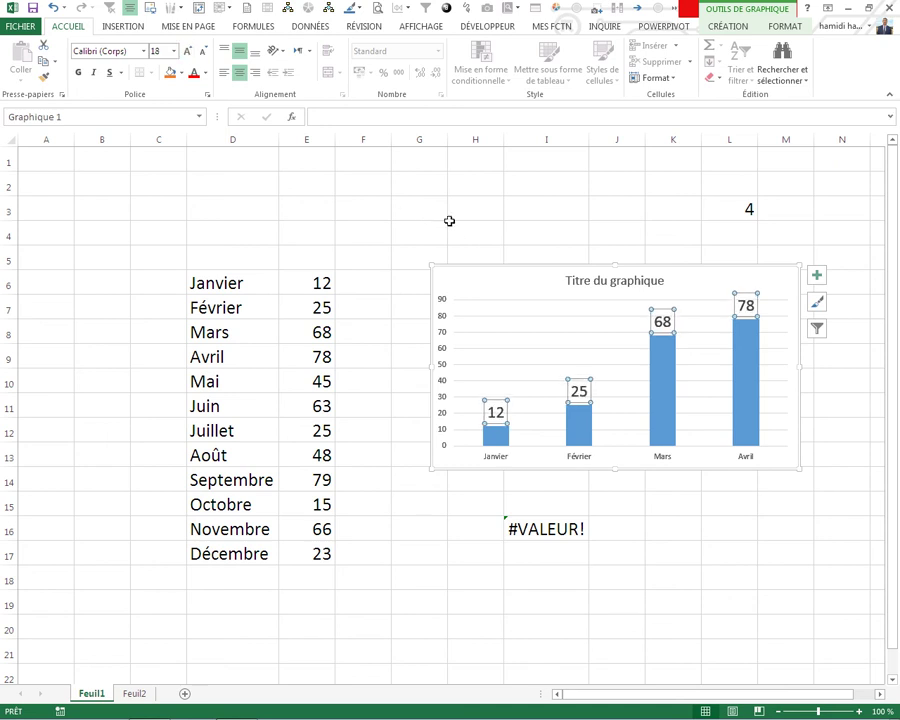
click(445, 230)
- Set L3 to 10 so Janvier–Octobre are charted, and move the chart up-left
click(721, 212)
text(1)
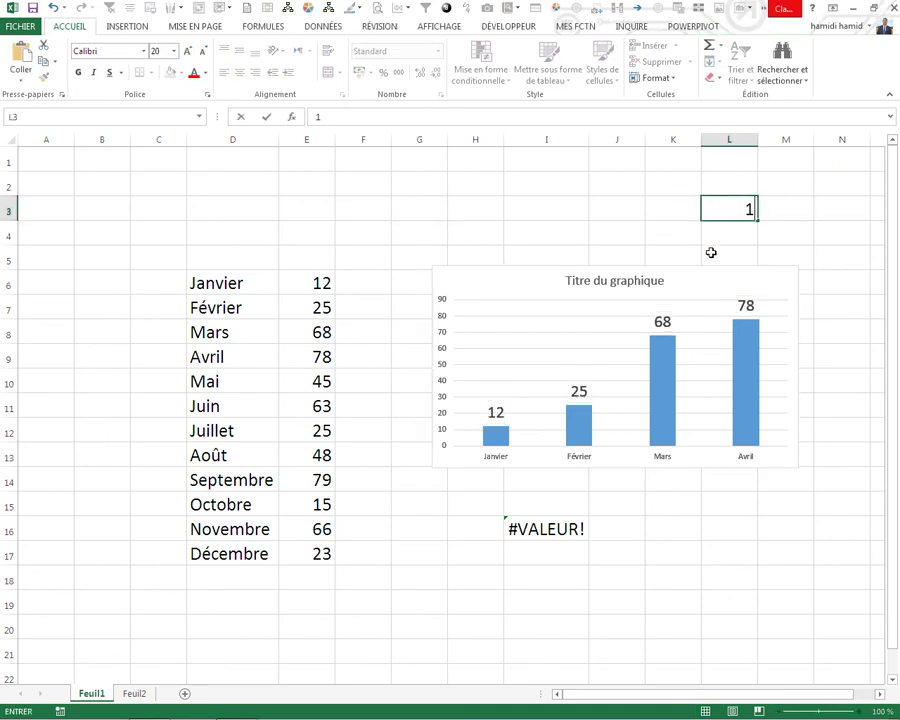
text(0)
click(548, 230)
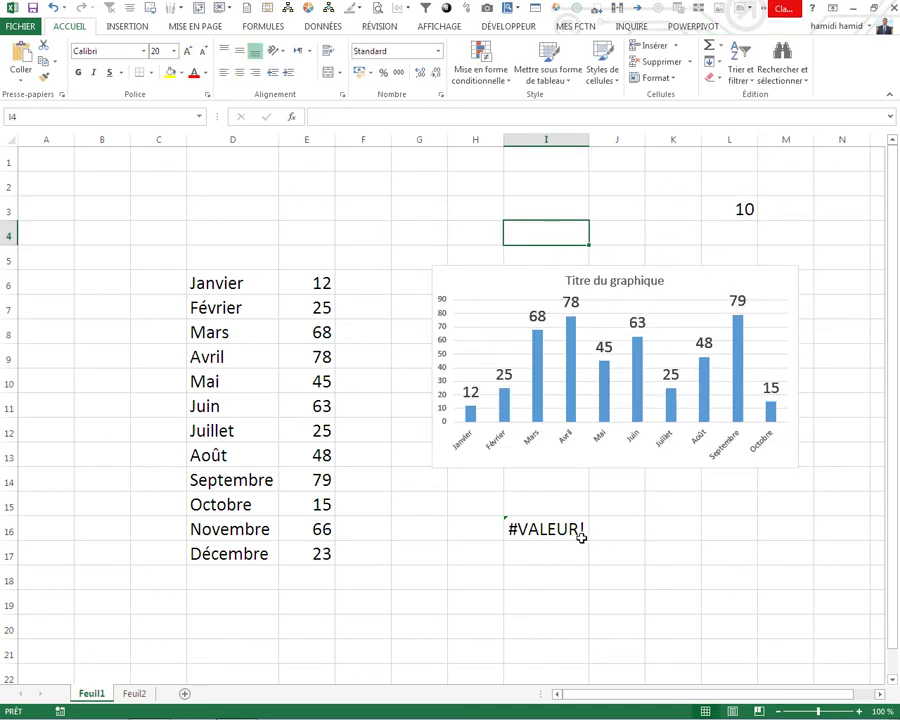
click(717, 207)
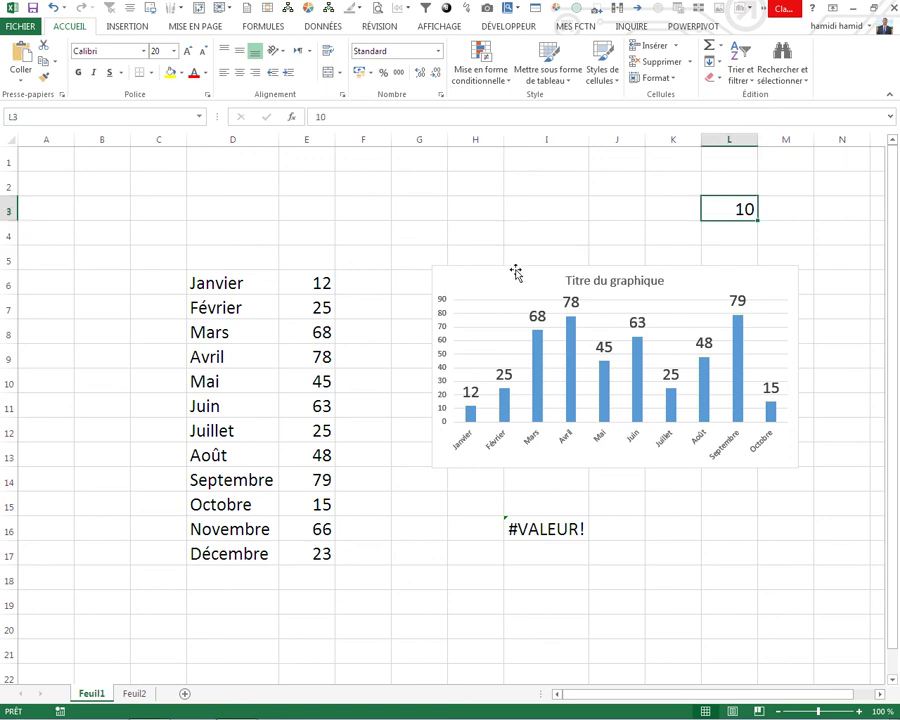
drag(502, 275, 476, 247)
click(552, 209)
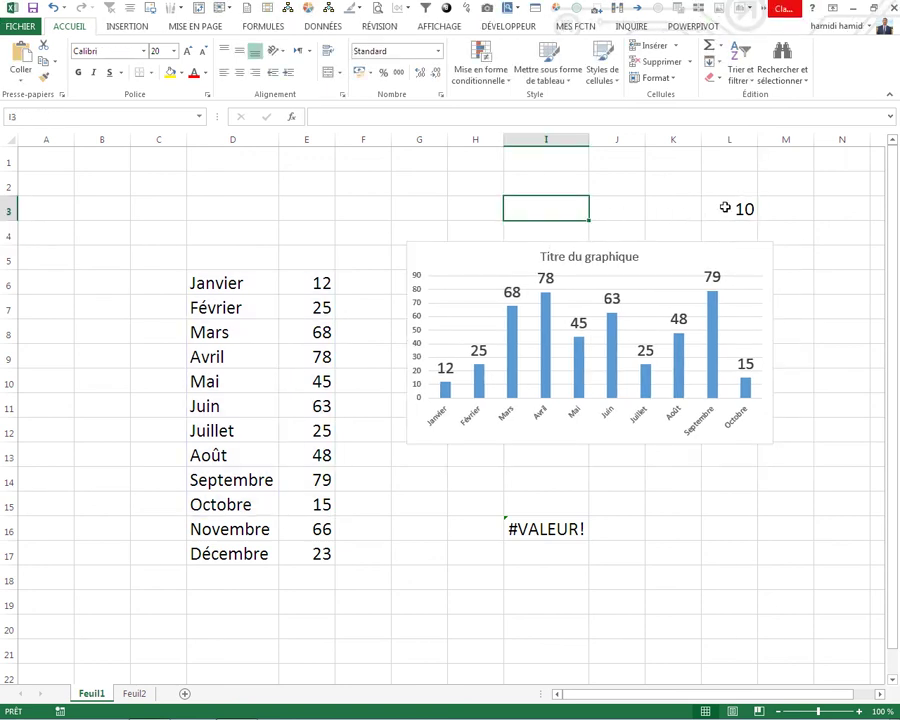
click(720, 207)
click(434, 193)
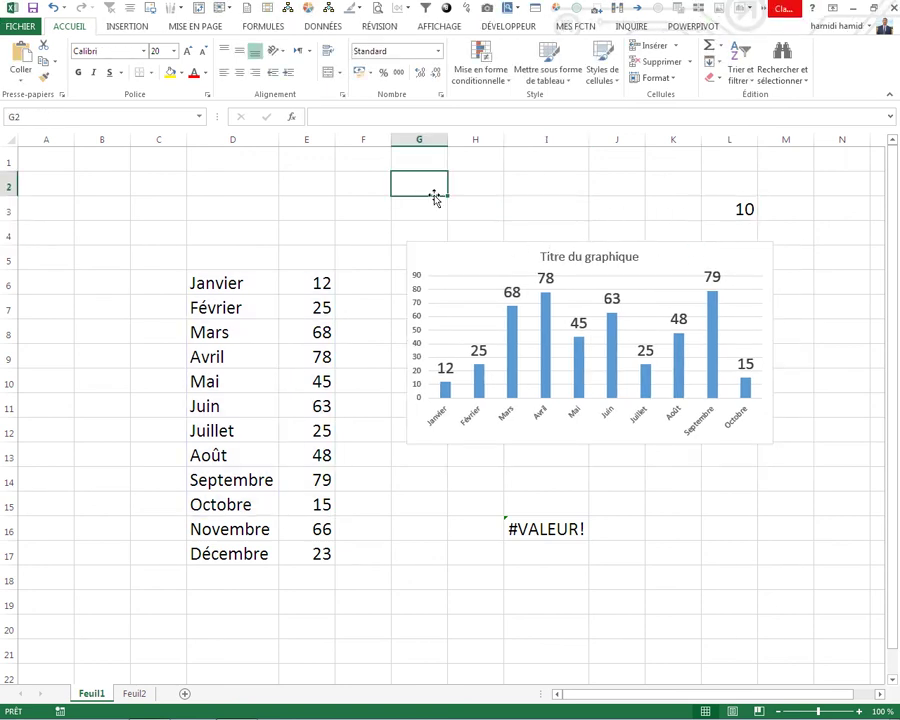
- Enter =SOMME(mois) in G2 to total the mois range
text(=som)
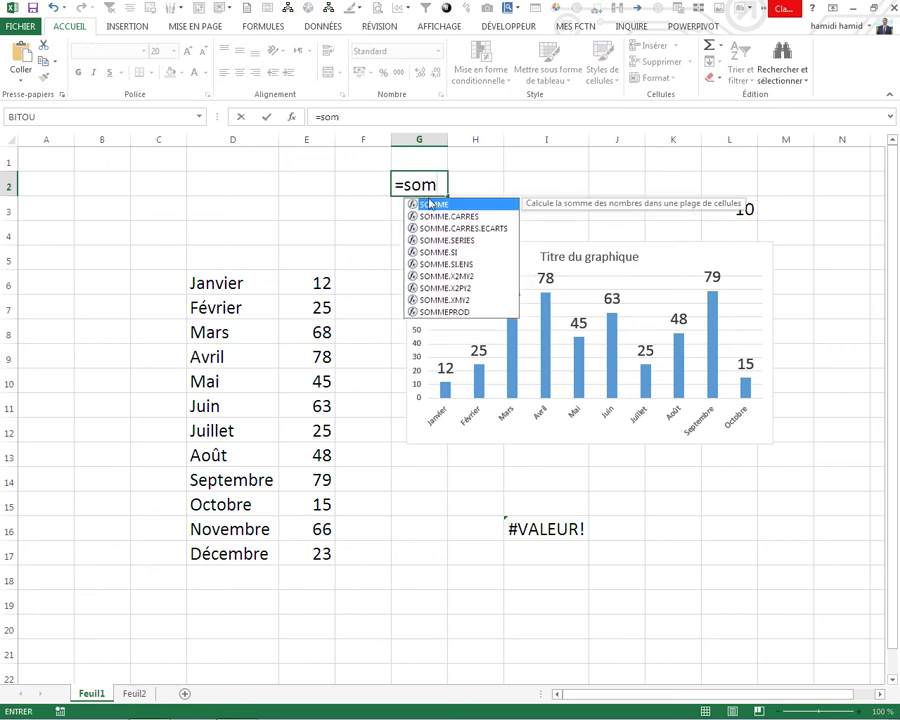
double_click(430, 204)
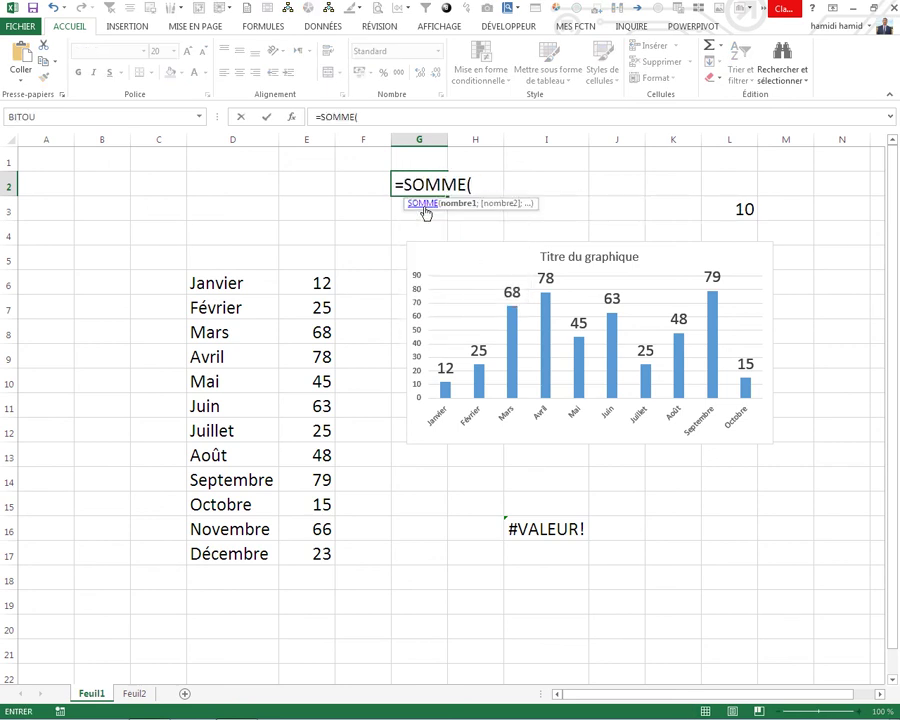
text(mo)
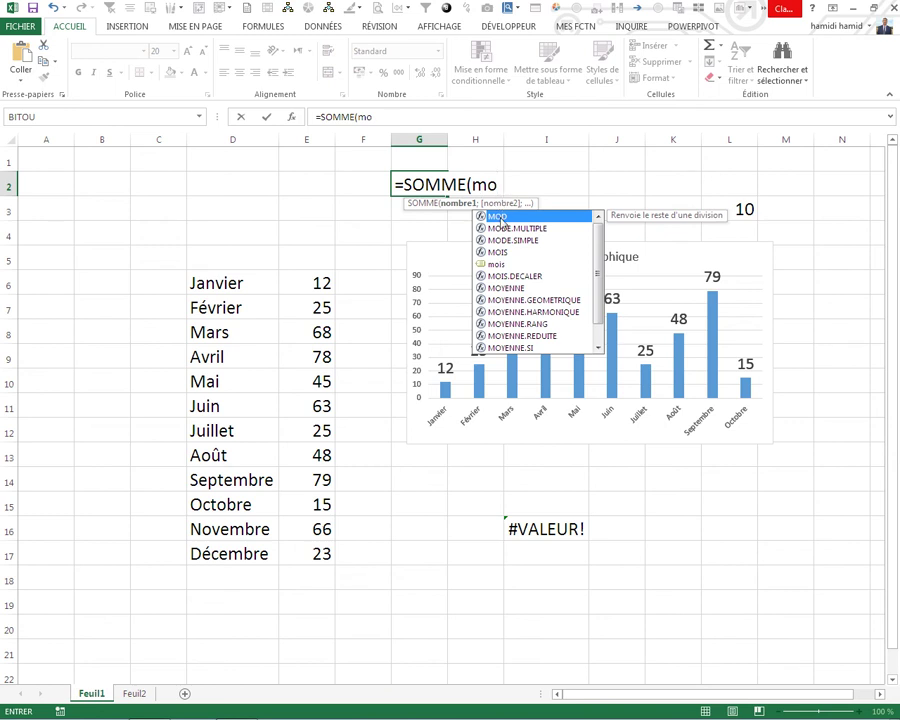
text(i)
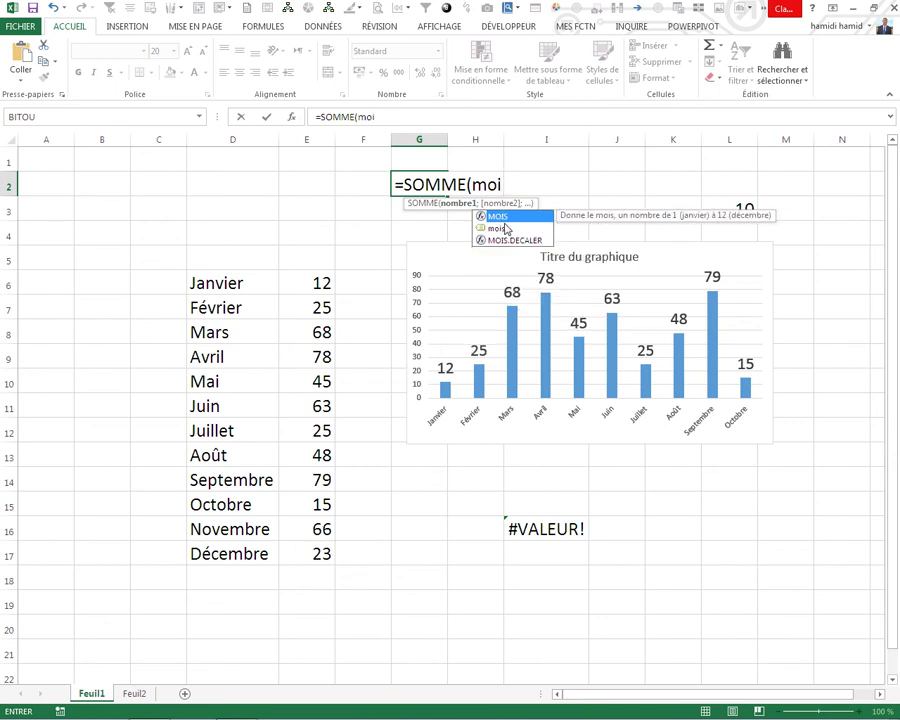
double_click(503, 228)
text())
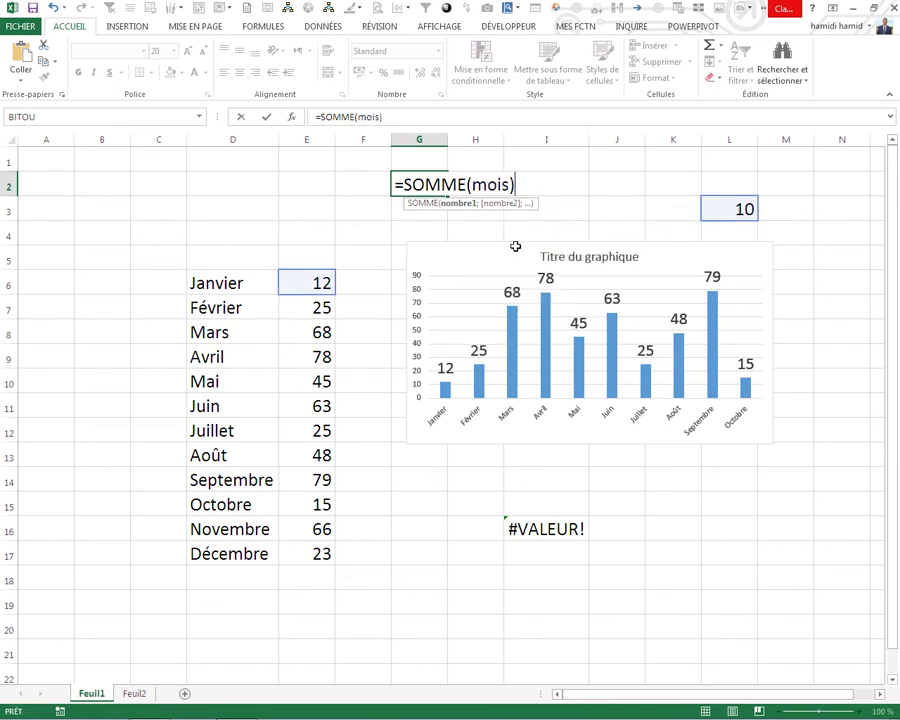
key(Return)
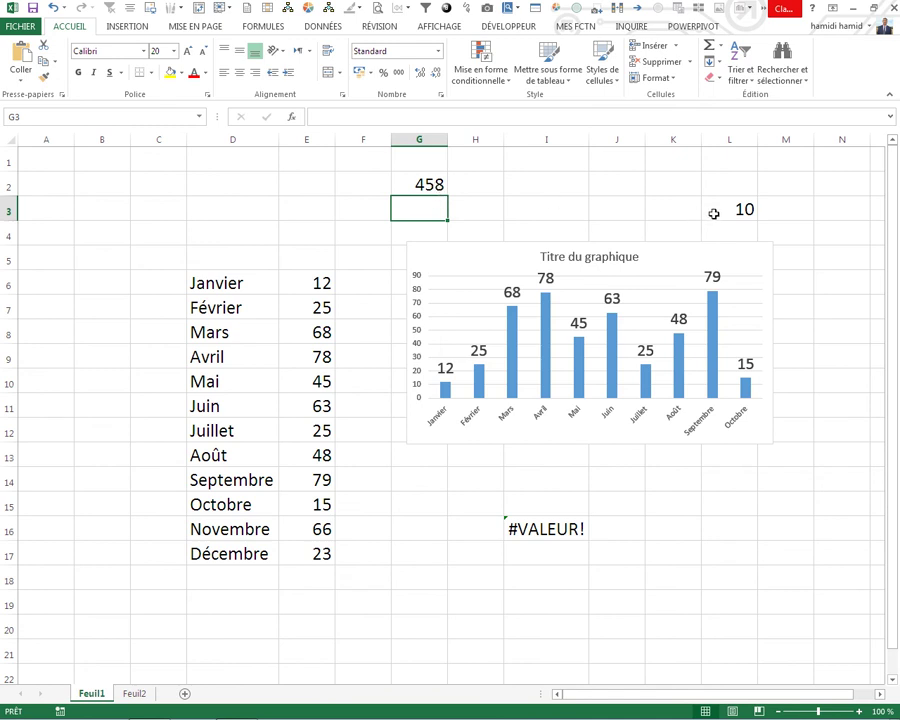
click(714, 216)
- Set the month count in L3 to 1, then 2, then 3, ending with Janvier–Mars
text(1)
click(592, 226)
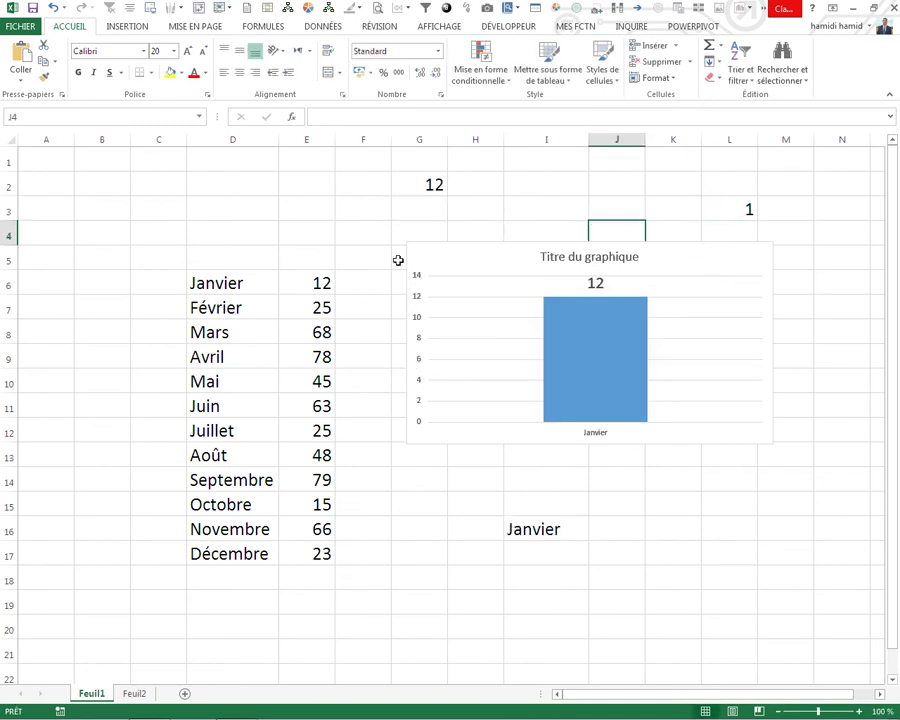
click(731, 210)
text(2)
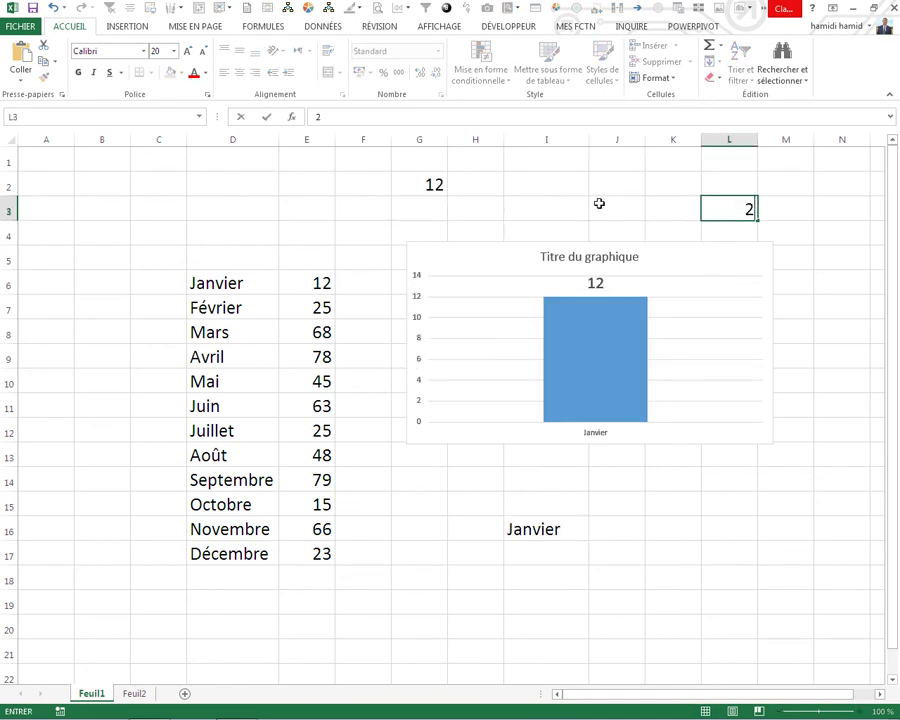
click(600, 205)
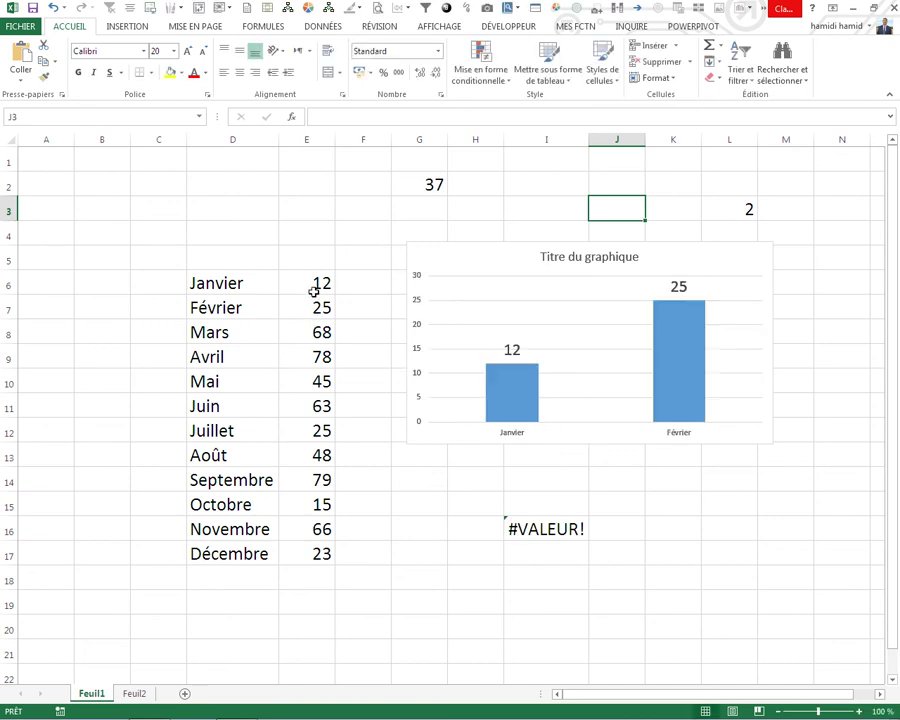
click(712, 214)
text(3)
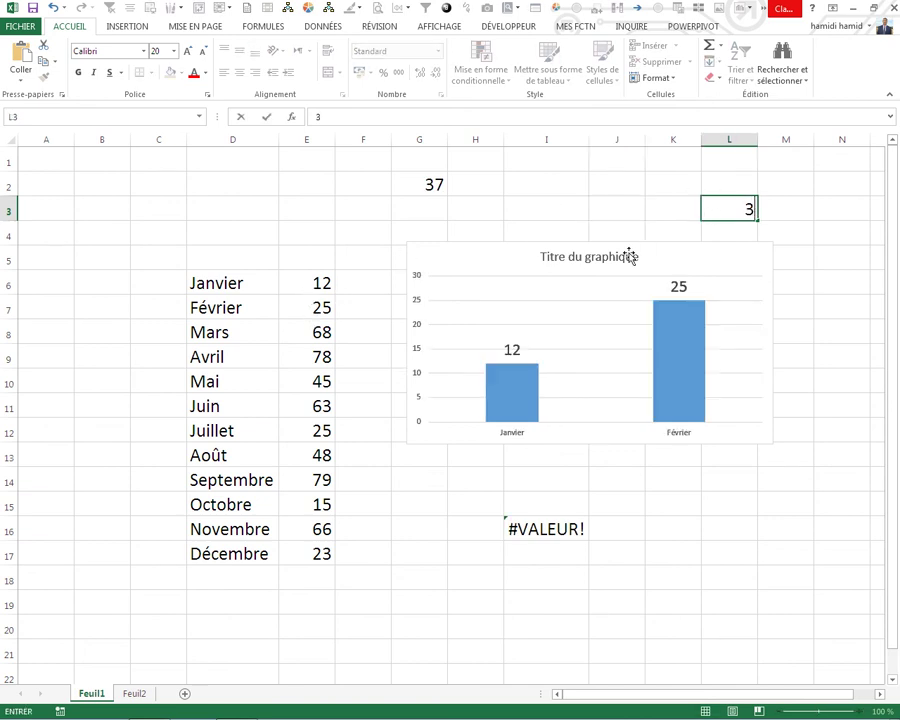
click(616, 233)
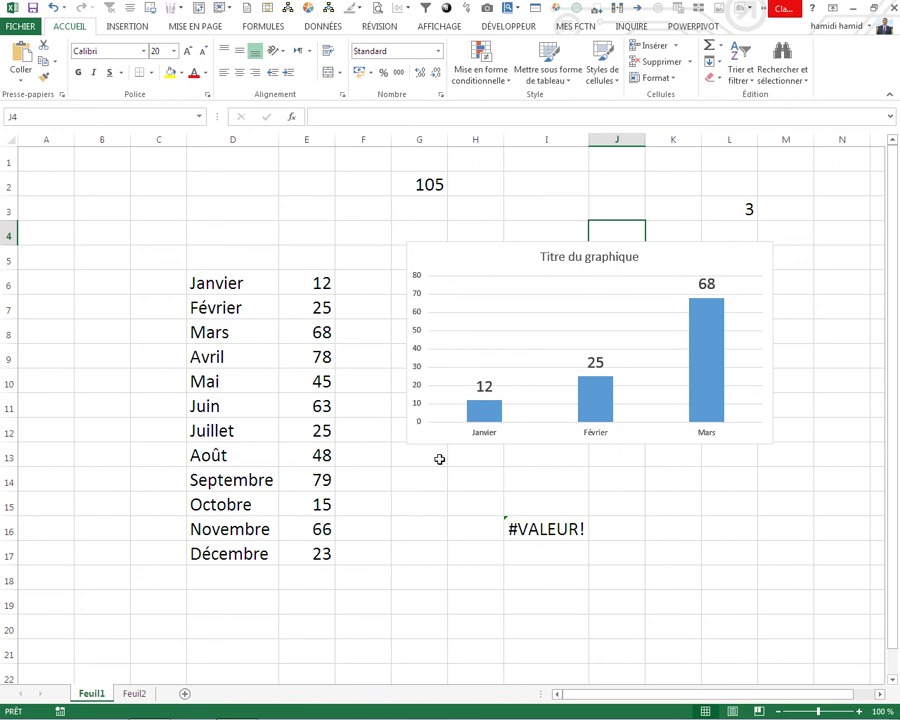
- Enter the author's name in I18 and the date 28-10-2017 in I19
click(552, 585)
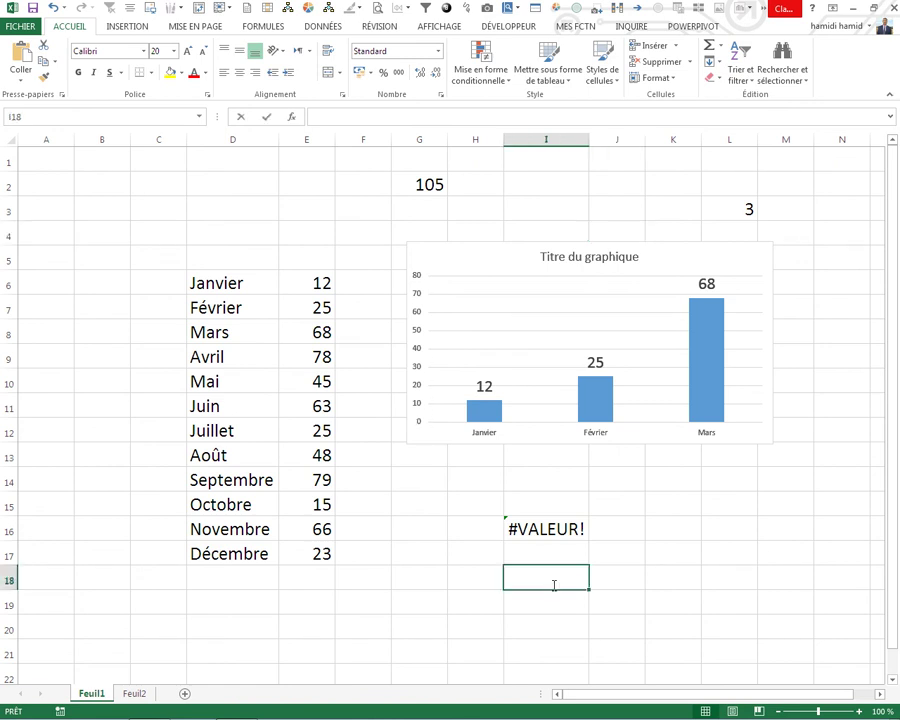
text(sih"siham"[3:])
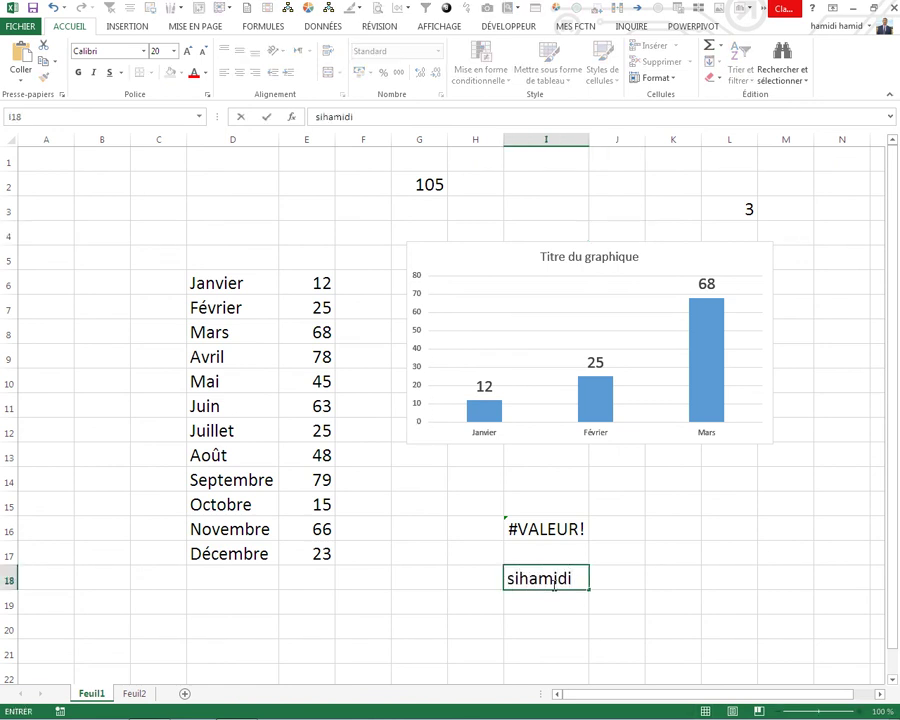
key(Return)
text(28-10-2017)
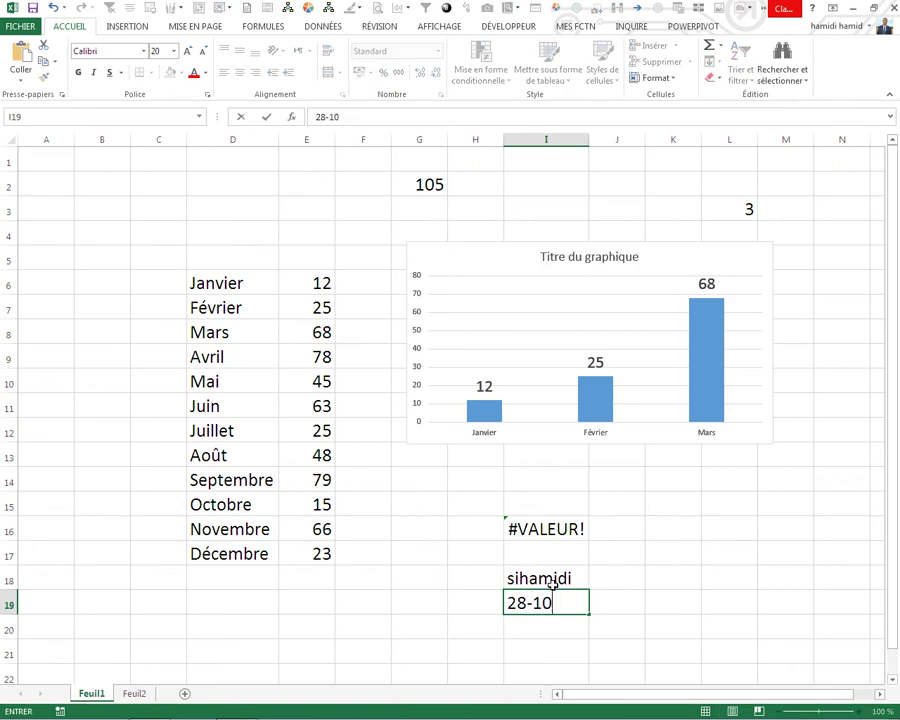